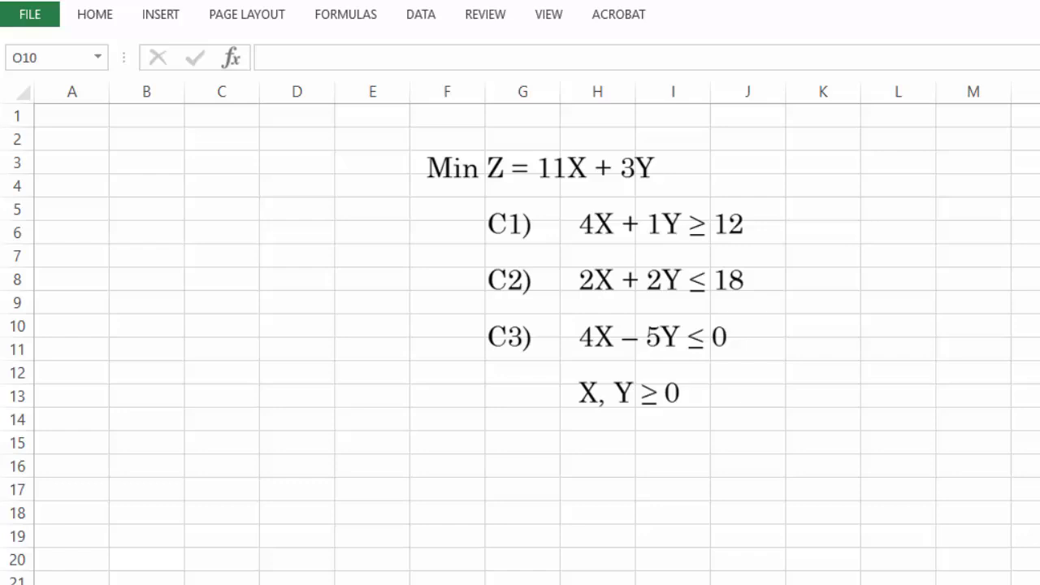
# Narrow all columns and enter the X and Y column headings.
pyautogui.click(22, 91)
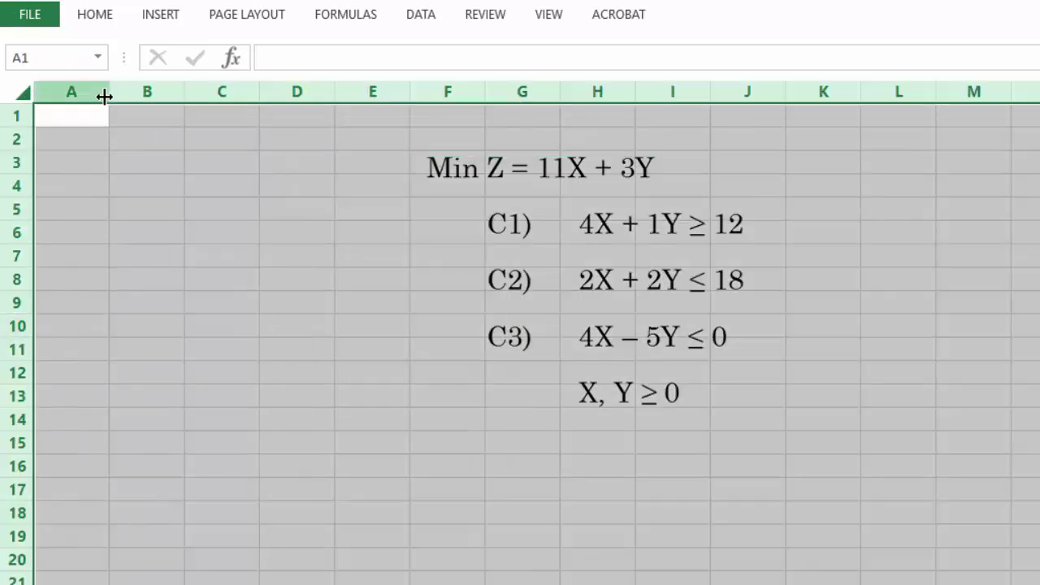
pyautogui.moveTo(95, 93); pyautogui.dragTo(73, 92)
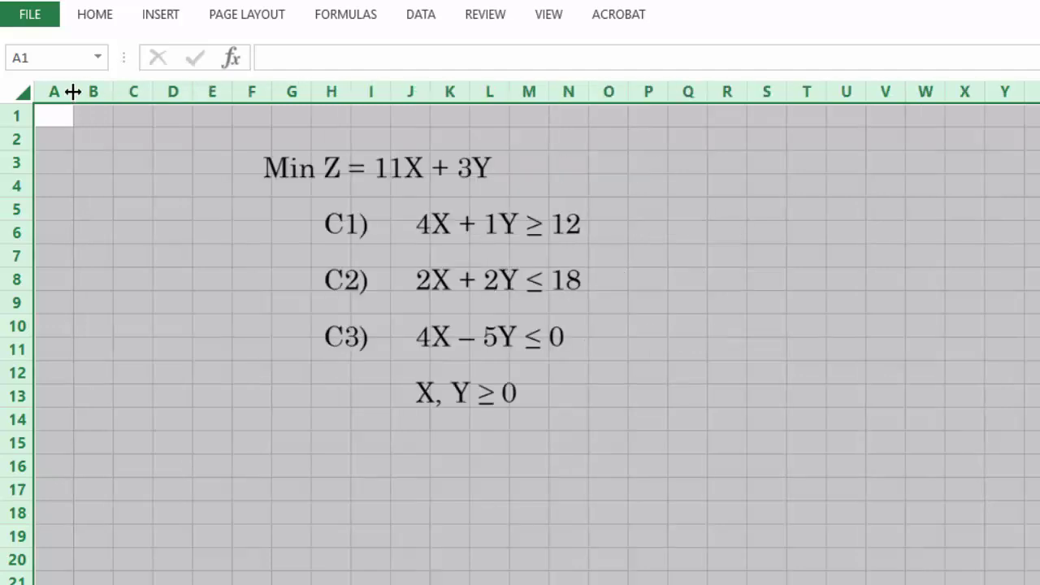
pyautogui.click(91, 118)
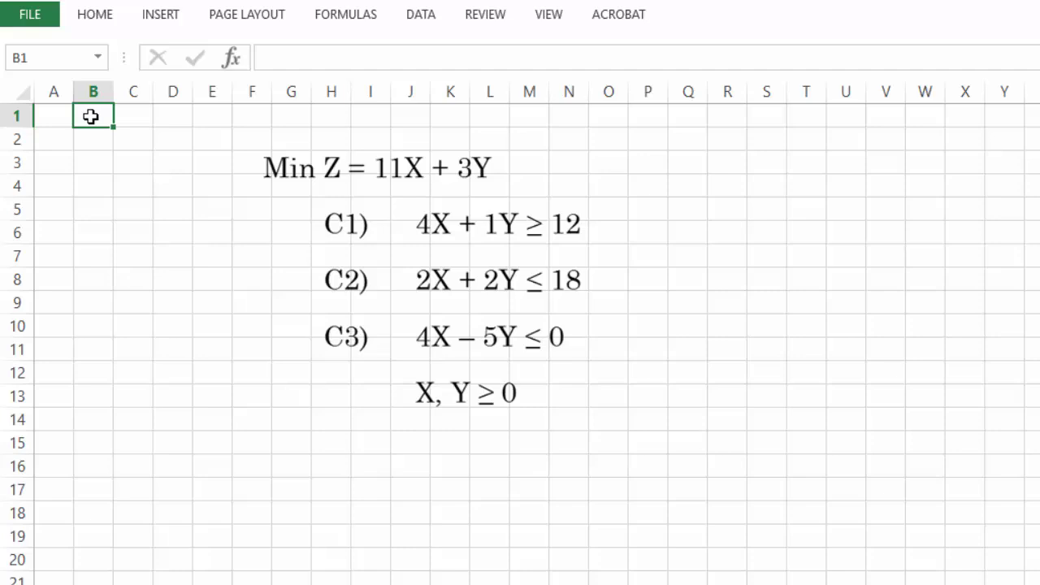
pyautogui.write('x')
pyautogui.press('Tab')
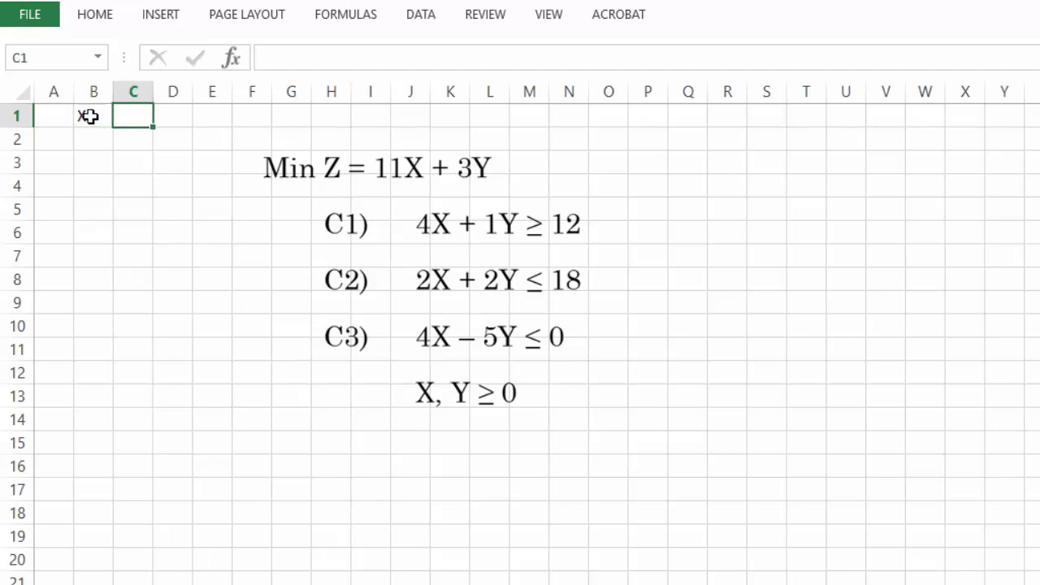
pyautogui.write('Y')
pyautogui.press('Return')
pyautogui.press('Left')
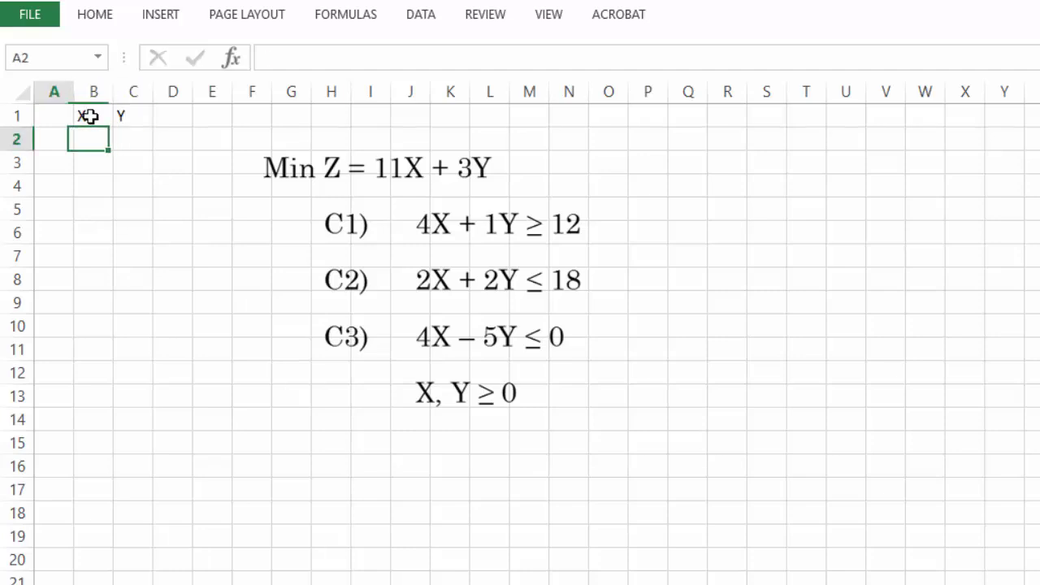
# Enter objective row Z with coefficients 11 and 3, and fill labels C1–C3 down.
pyautogui.write('Z')
pyautogui.press('Tab')
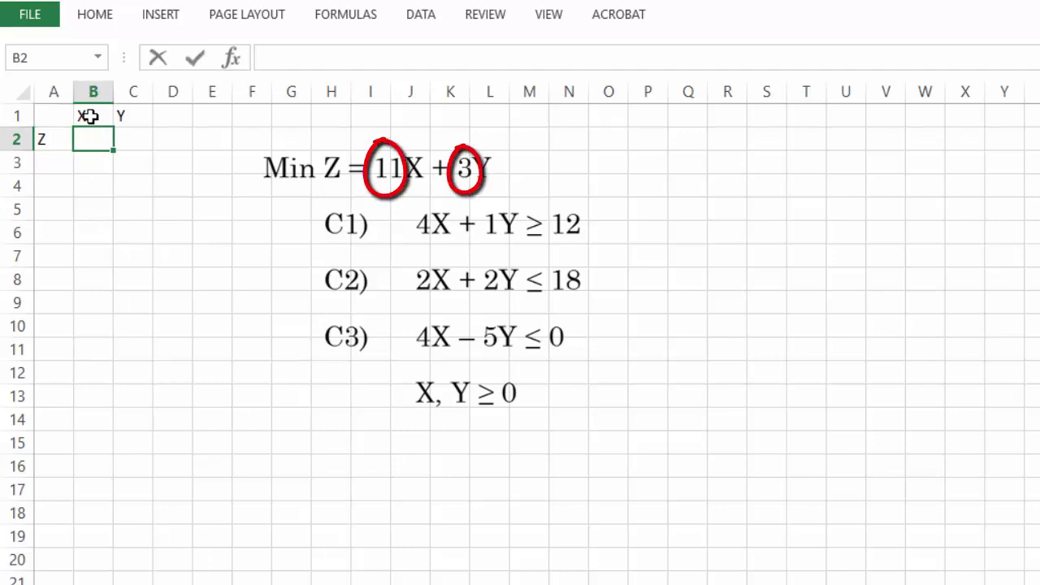
pyautogui.write('11')
pyautogui.press('Tab')
pyautogui.write('3')
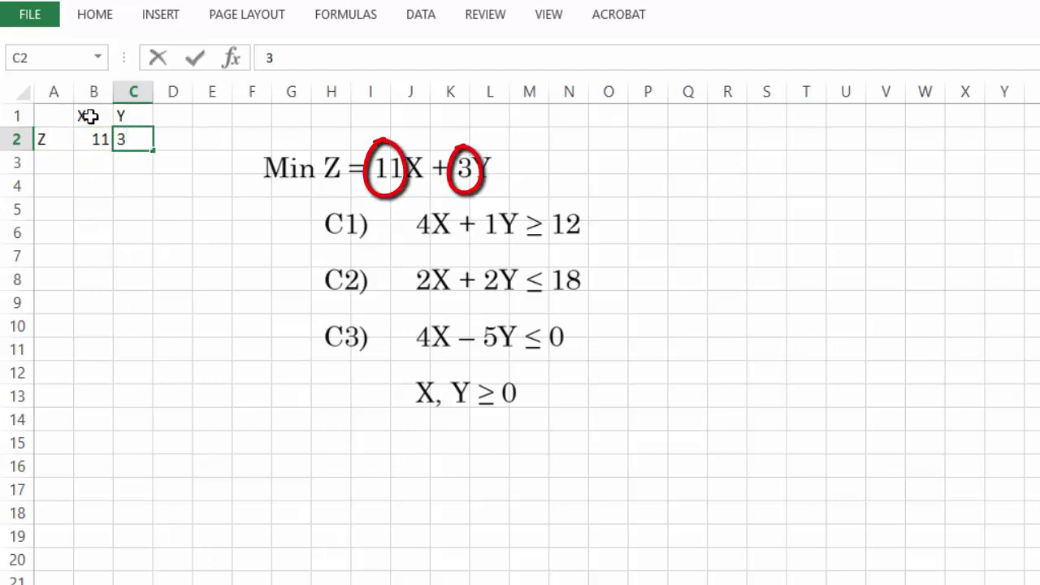
pyautogui.press('Return')
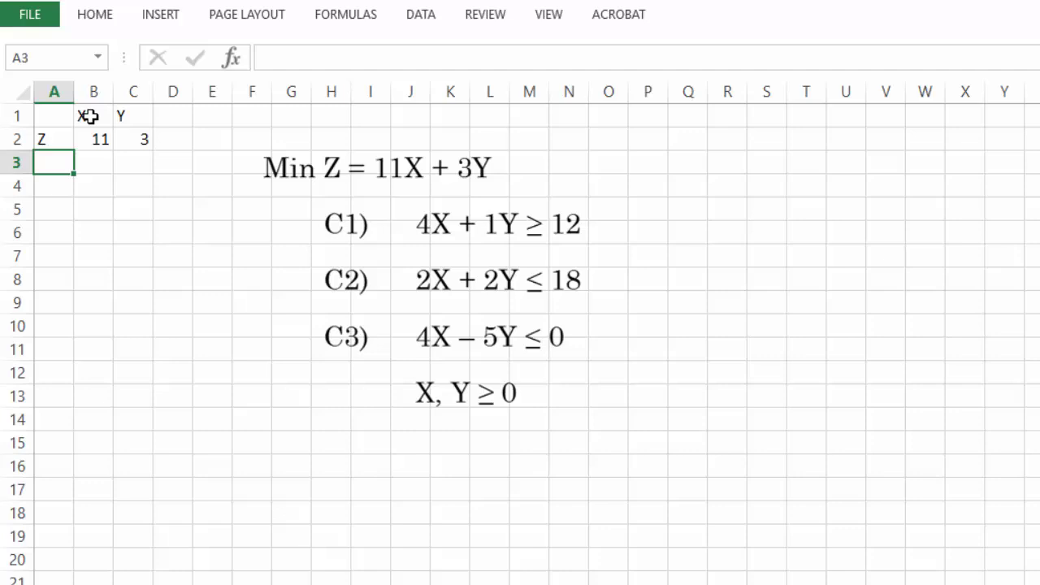
pyautogui.write('C1')
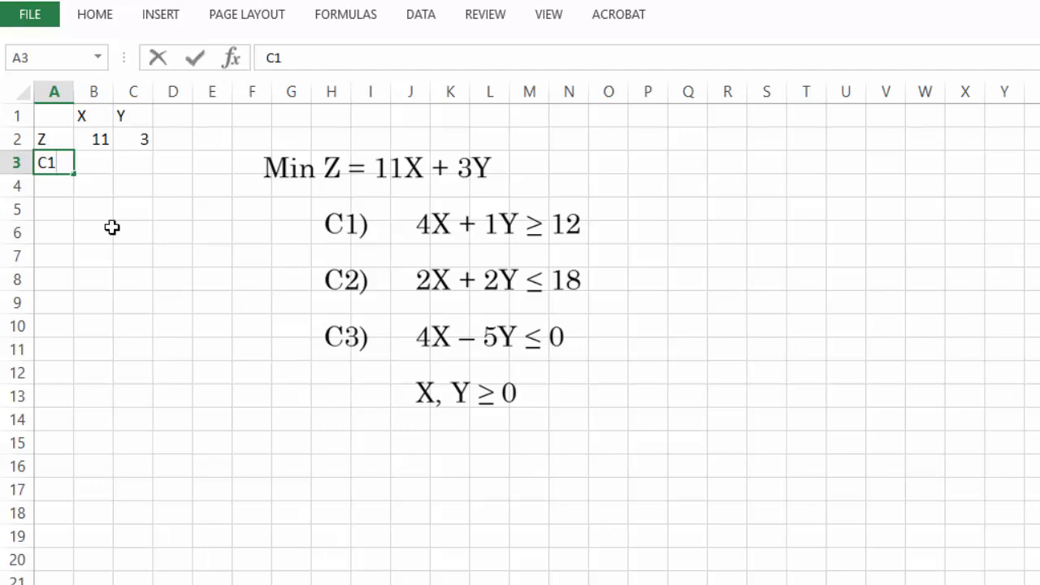
pyautogui.moveTo(75, 176); pyautogui.dragTo(79, 224)
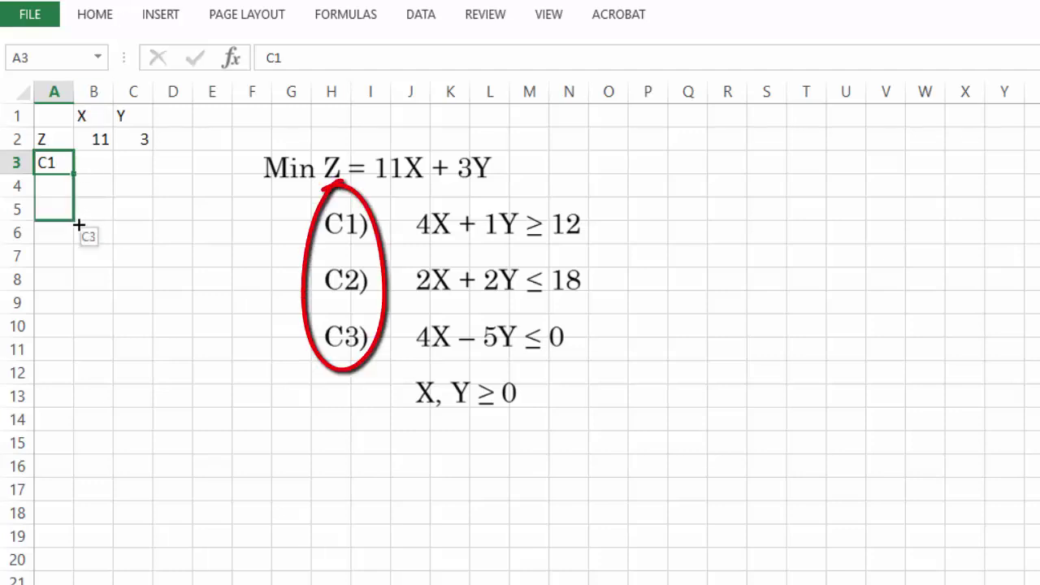
# Enter the constraint X coefficients 4, 2 and 4.
pyautogui.click(100, 160)
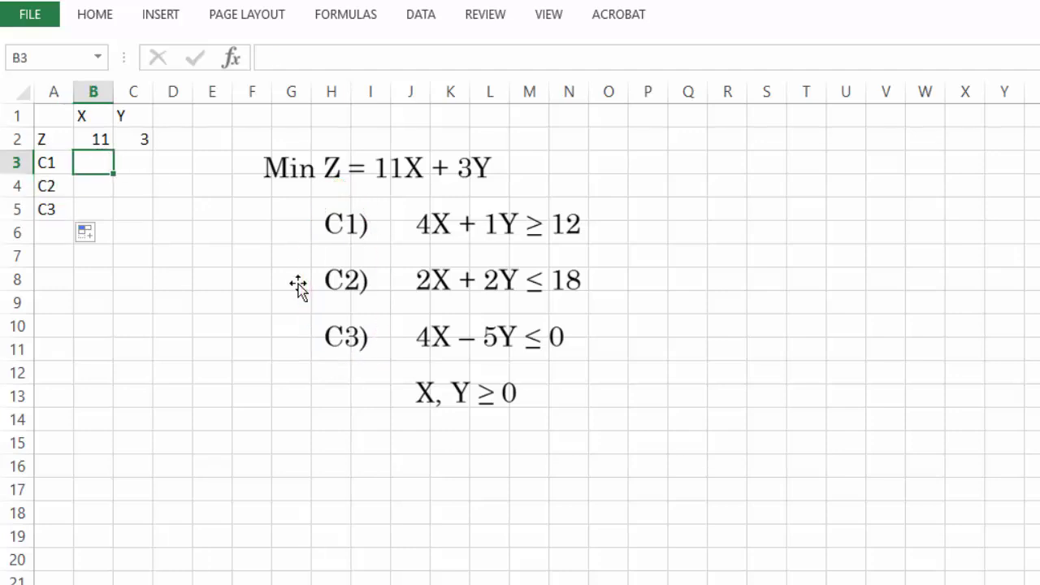
pyautogui.write('4')
pyautogui.press('Return')
pyautogui.write('2')
pyautogui.press('Return')
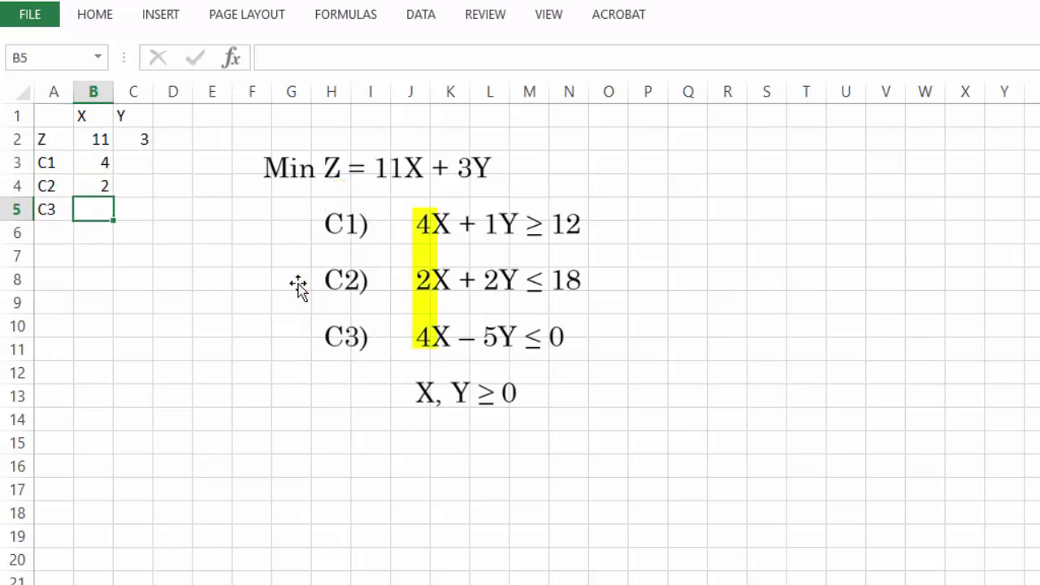
pyautogui.write('4')
pyautogui.press('Return')
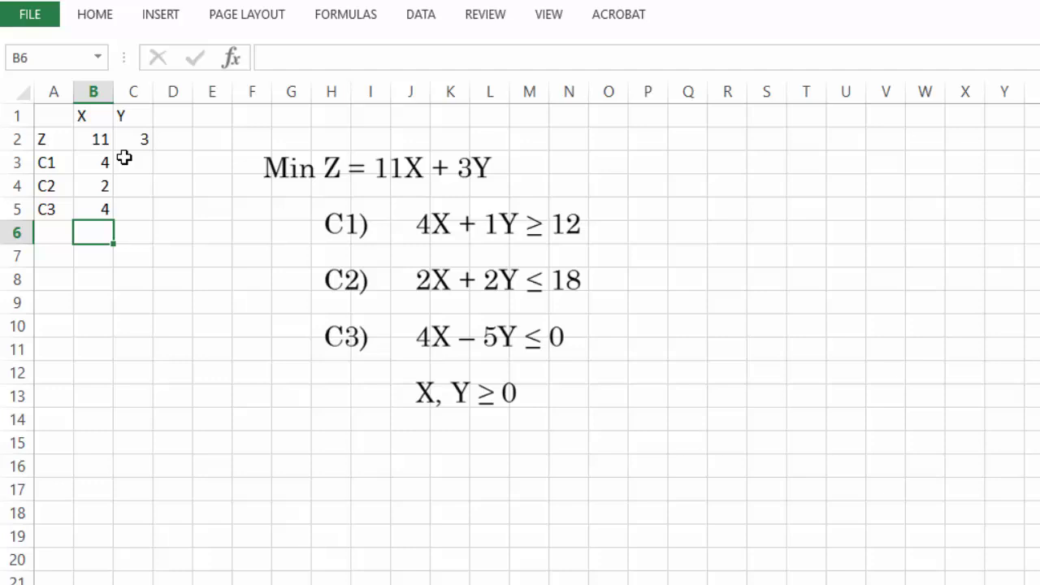
# Enter the constraint Y coefficients 1, 2 and -5.
pyautogui.click(133, 162)
pyautogui.write('1')
pyautogui.press('Return')
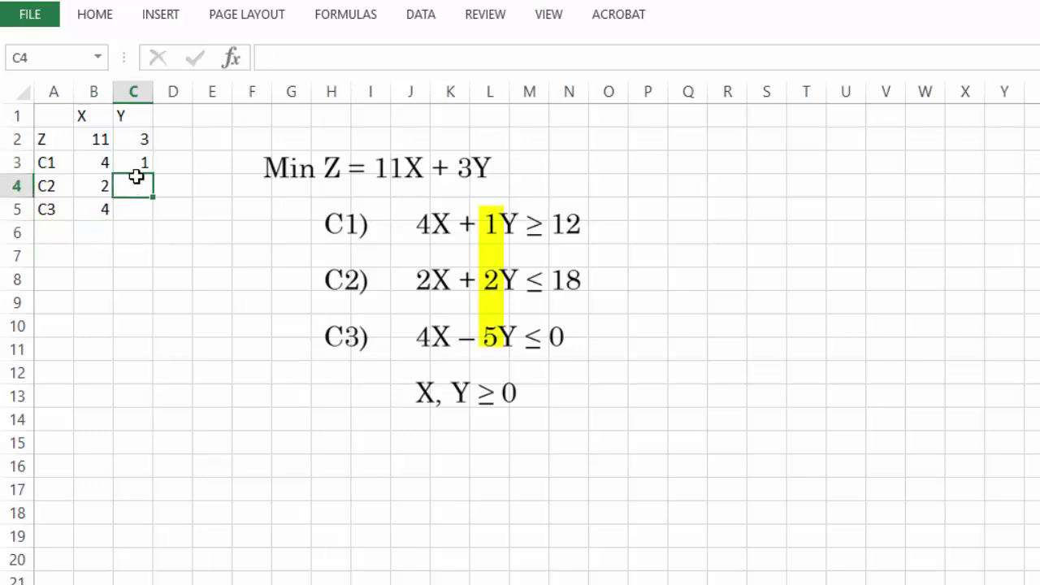
pyautogui.write('2')
pyautogui.press('Return')
pyautogui.write('-5')
pyautogui.press('Return')
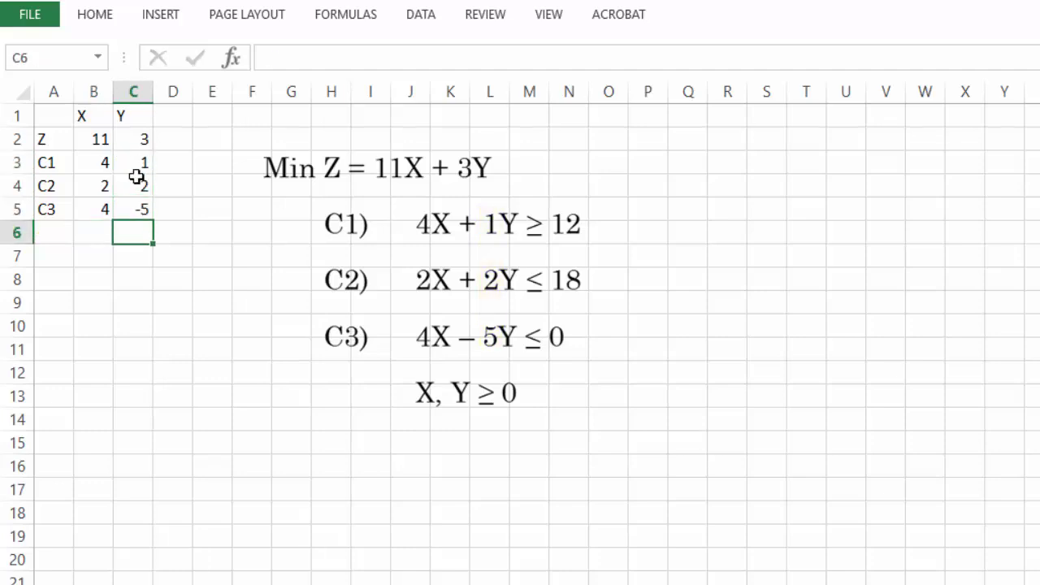
# Enter the inequality signs >=, <=, <= for C1–C3.
pyautogui.click(171, 157)
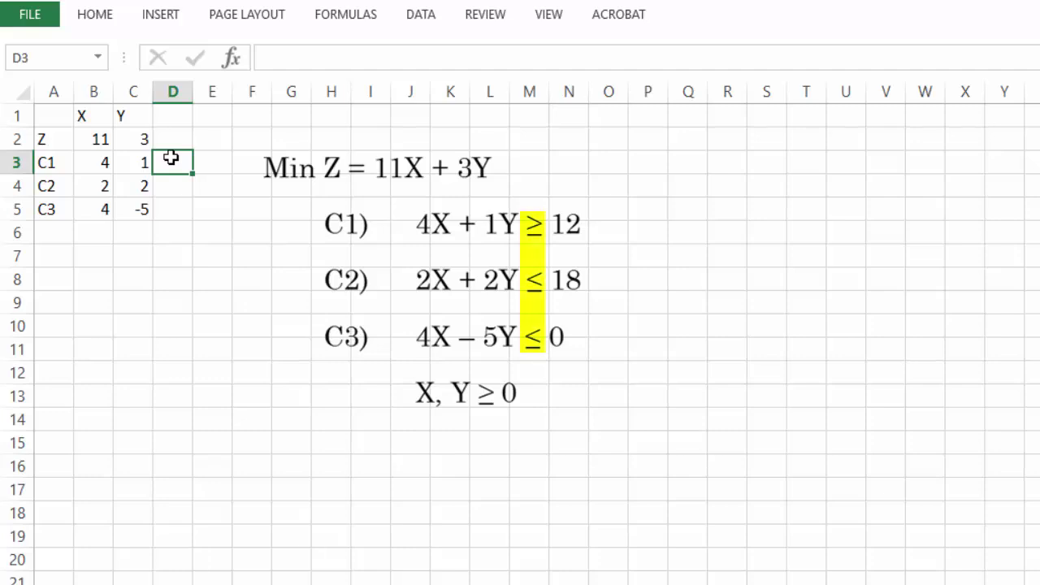
pyautogui.write('>=')
pyautogui.press('Return')
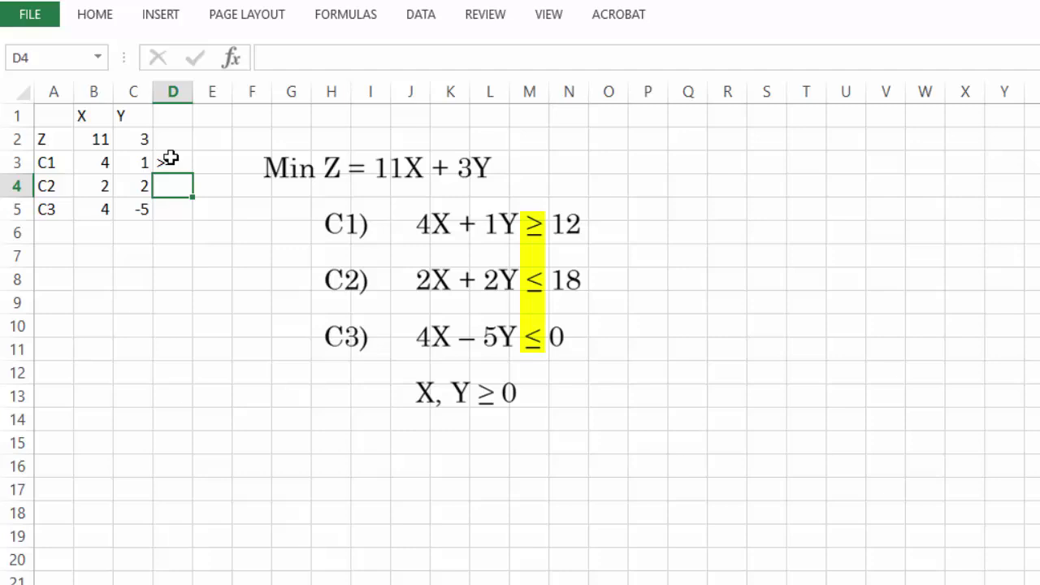
pyautogui.write('<=')
pyautogui.press('Return')
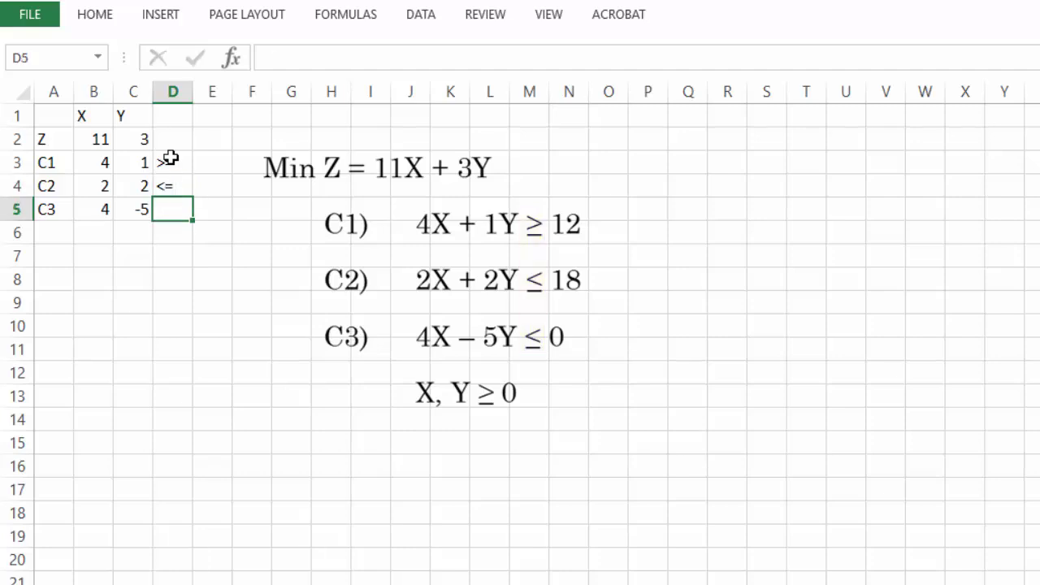
pyautogui.write('<=')
pyautogui.press('Return')
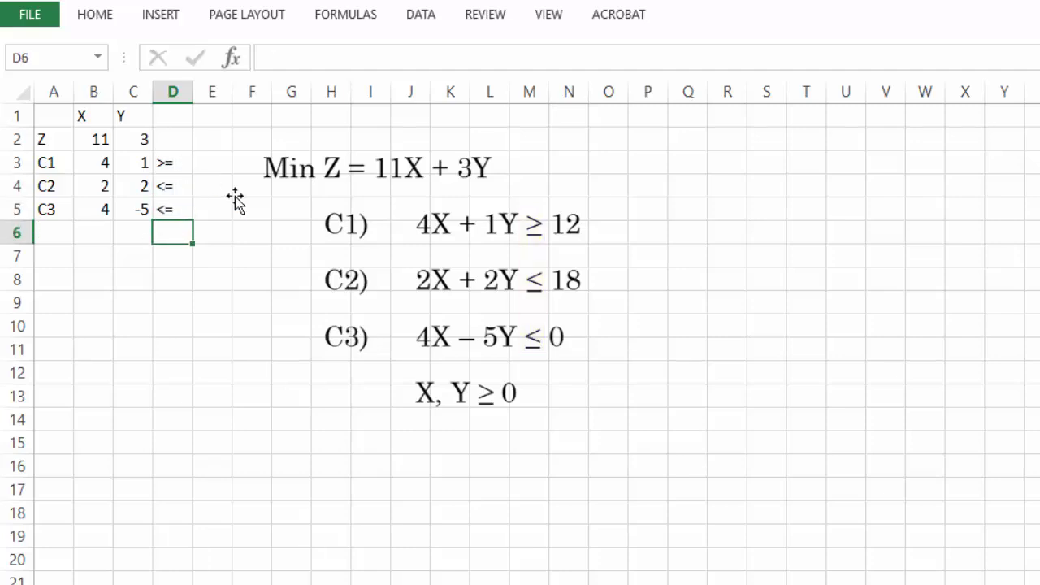
# Enter the right-hand sides 12, 18 and 0.
pyautogui.click(216, 157)
pyautogui.write('12')
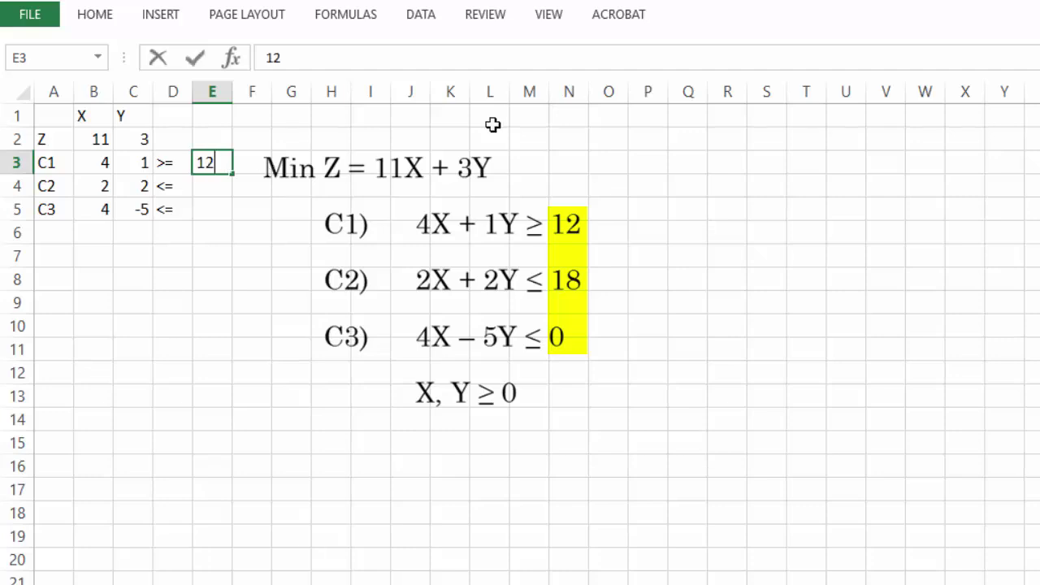
pyautogui.press('Return')
pyautogui.write('18')
pyautogui.press('Return')
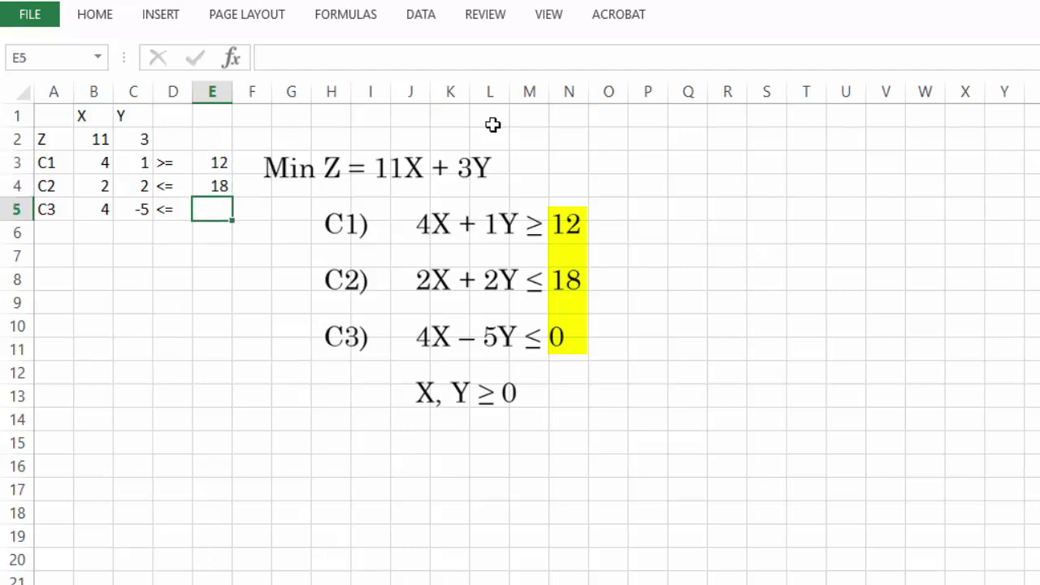
pyautogui.write('0')
pyautogui.press('Return')
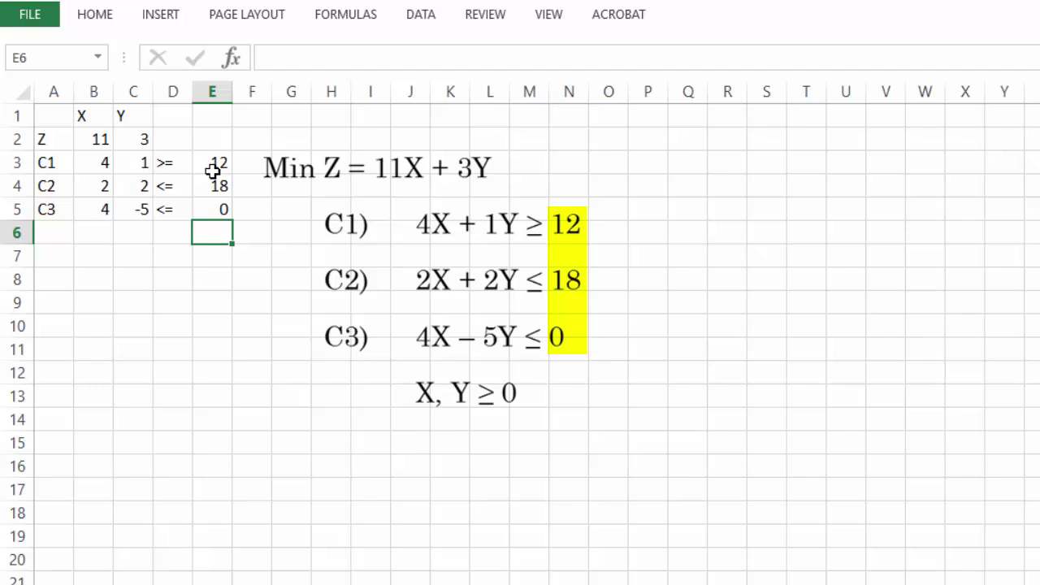
# Apply All Borders to A3:E5 and nudge the equation picture slightly right.
pyautogui.click(218, 161)
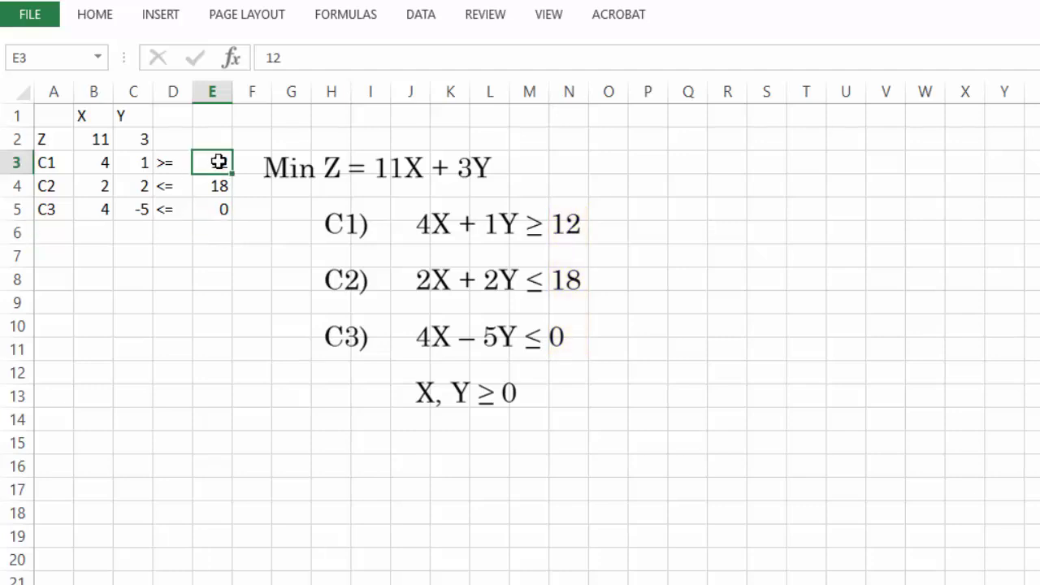
pyautogui.moveTo(219, 161); pyautogui.dragTo(46, 209)
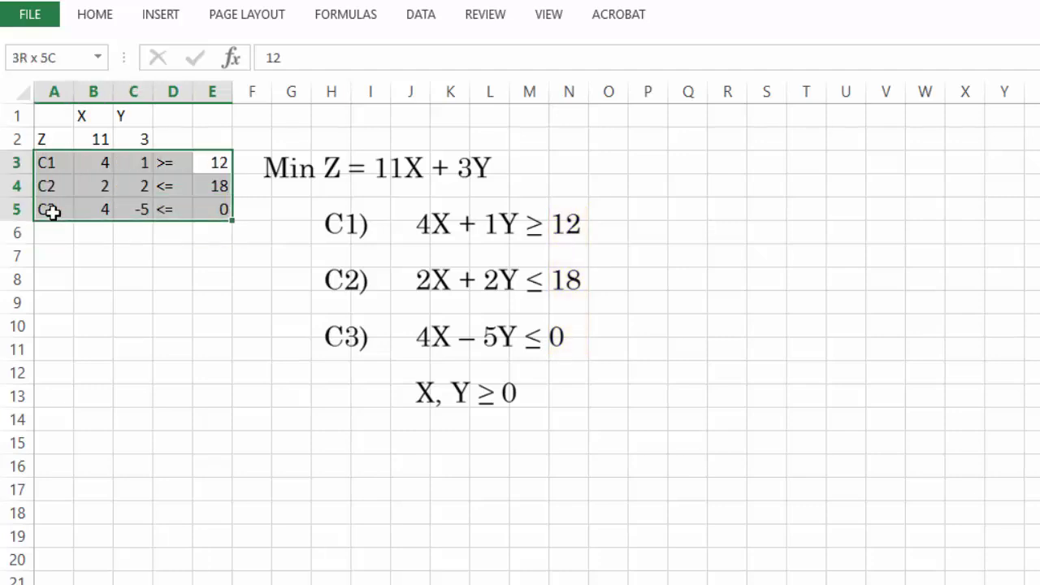
pyautogui.rightClick(101, 174)
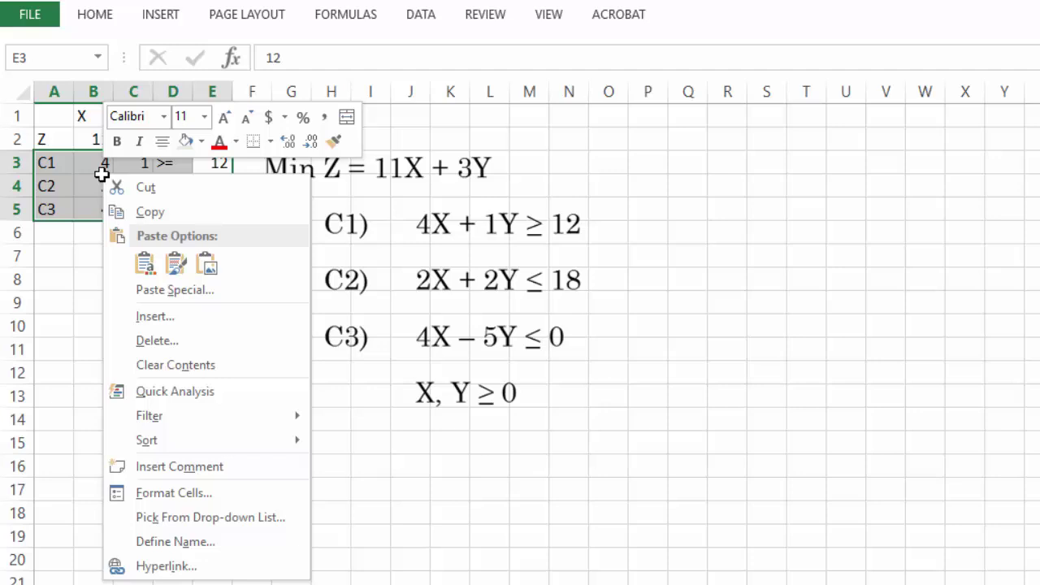
pyautogui.click(271, 143)
pyautogui.click(280, 290)
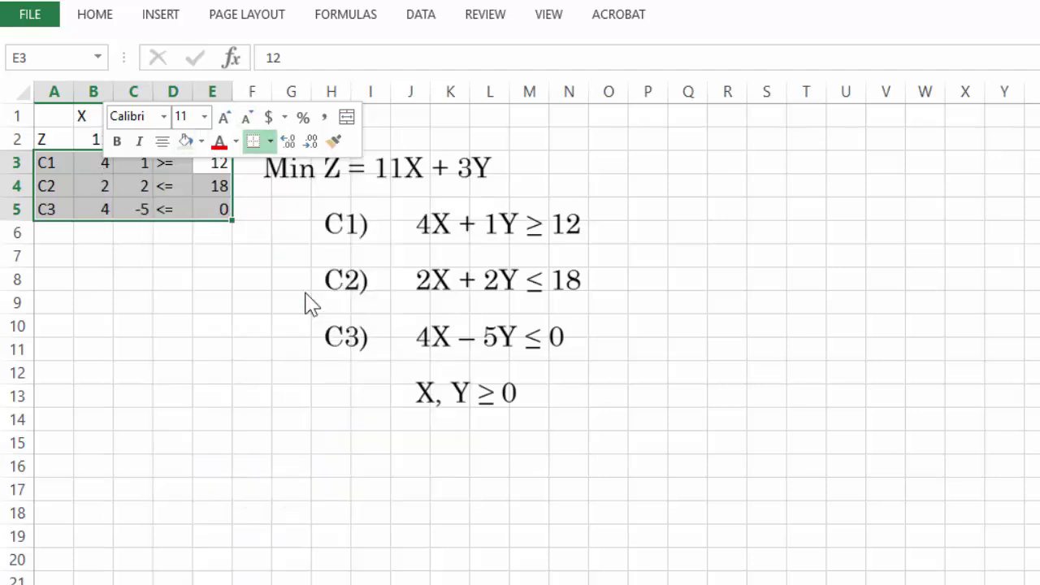
pyautogui.click(309, 294)
pyautogui.moveTo(233, 357); pyautogui.dragTo(241, 358)
pyautogui.click(46, 251)
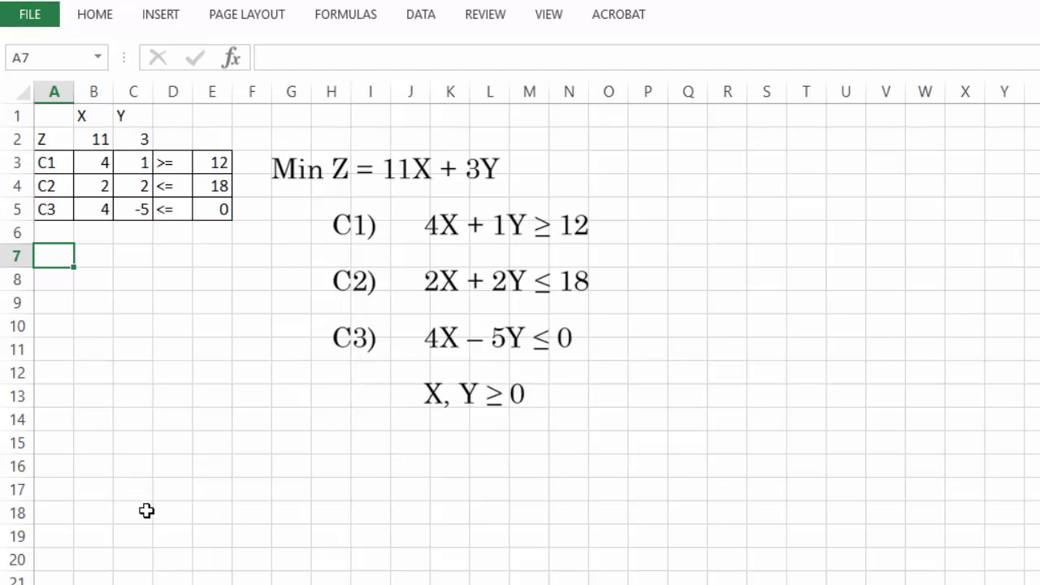
# Start a C1 table with X and Y column headings.
pyautogui.write('C1')
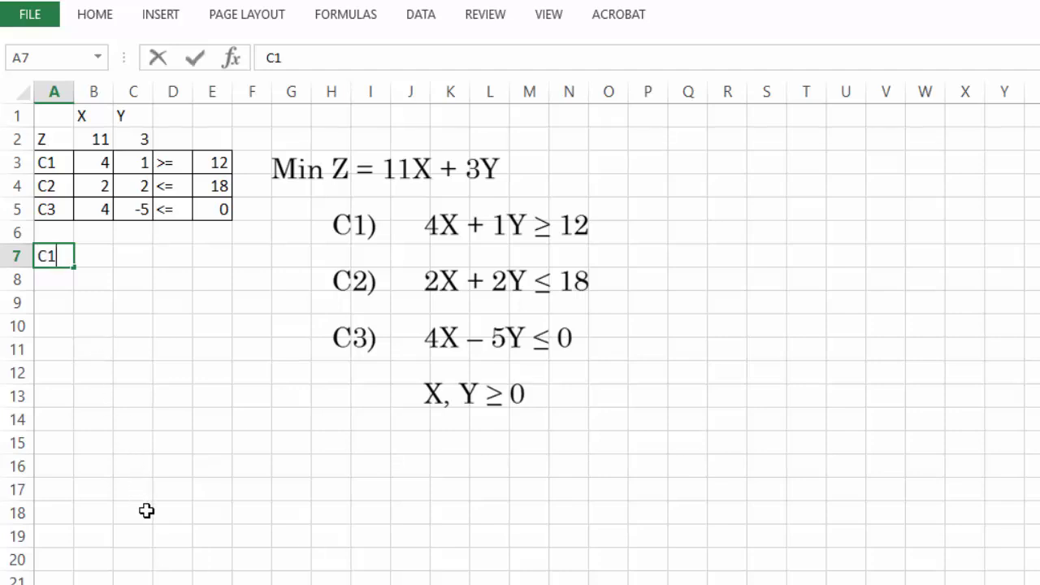
pyautogui.press('Return')
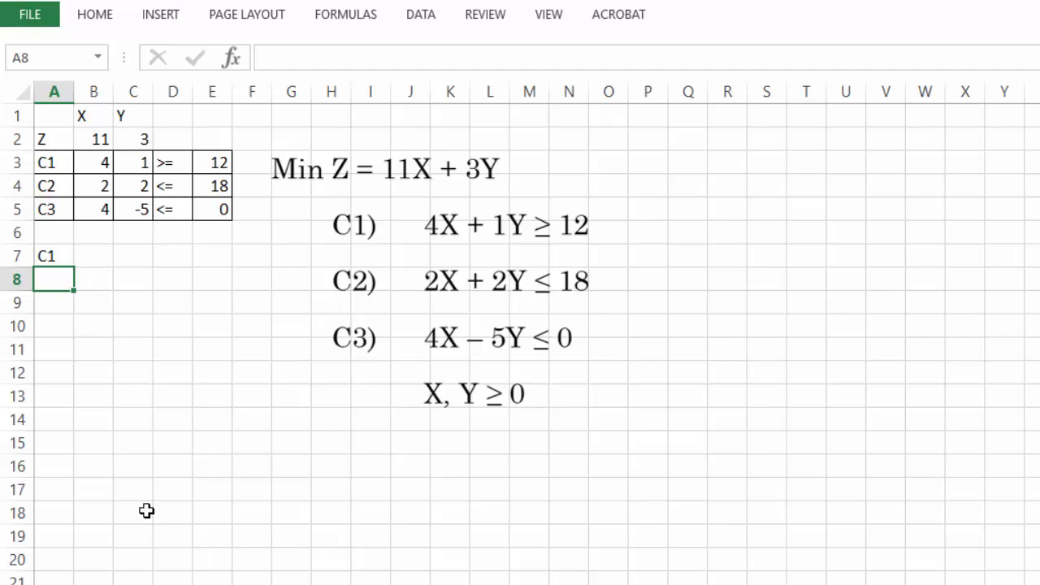
pyautogui.write('X')
pyautogui.press('Tab')
pyautogui.write('Y')
pyautogui.press('Return')
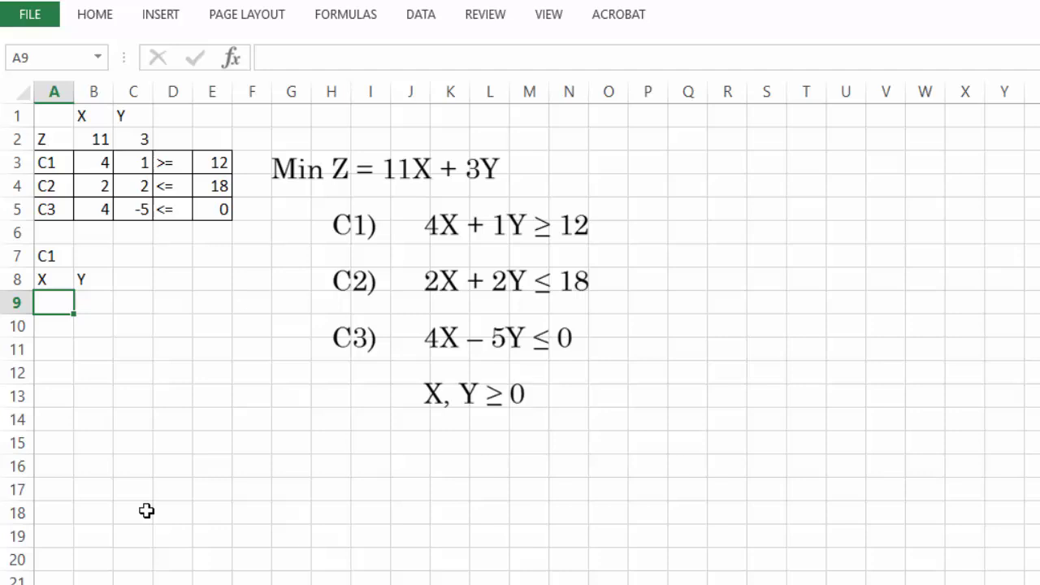
# Apply All Borders to the C1 table's header and two point rows.
pyautogui.moveTo(110, 335); pyautogui.dragTo(40, 277)
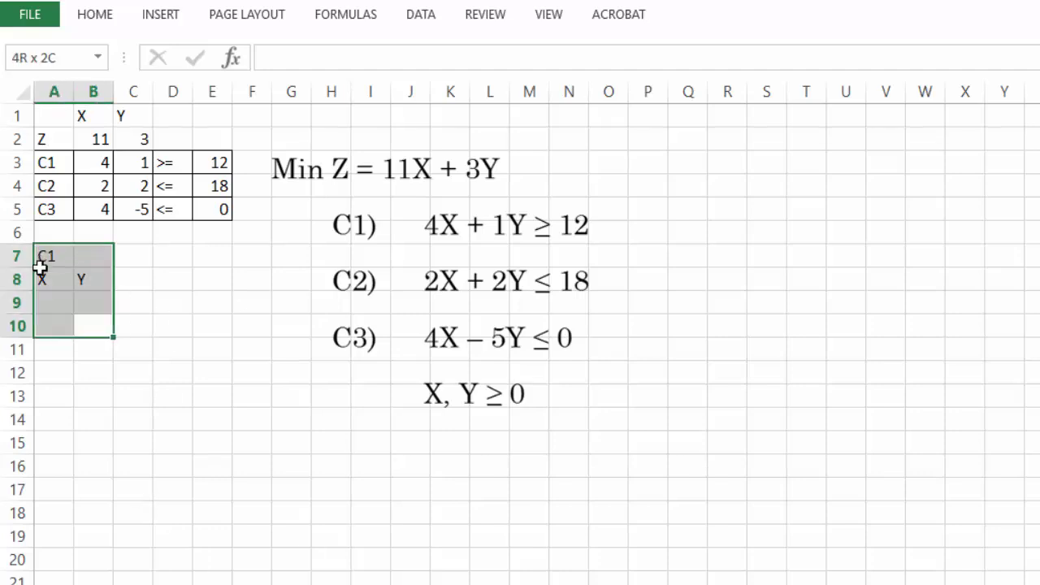
pyautogui.rightClick(40, 277)
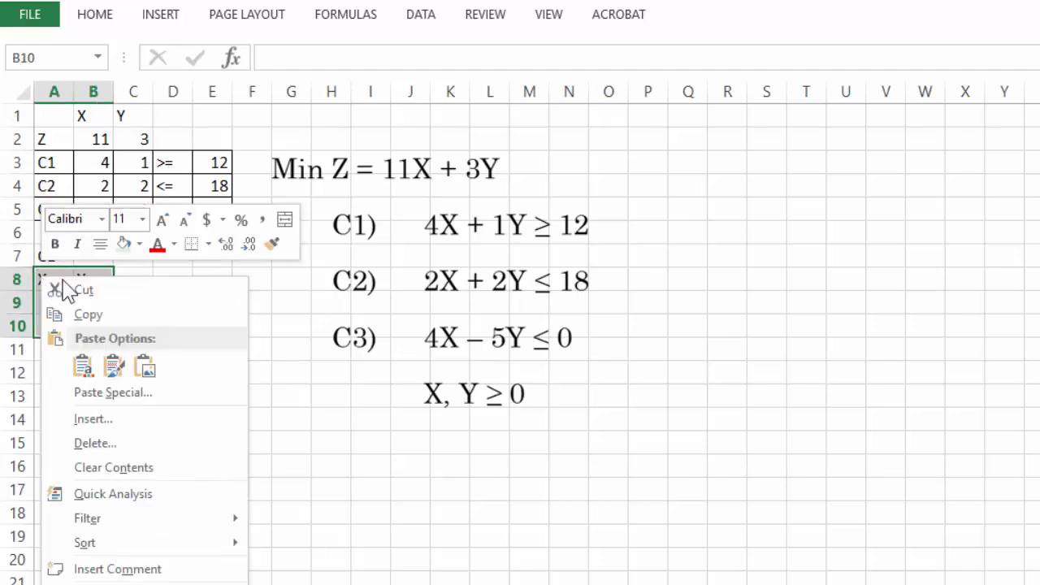
pyautogui.click(209, 244)
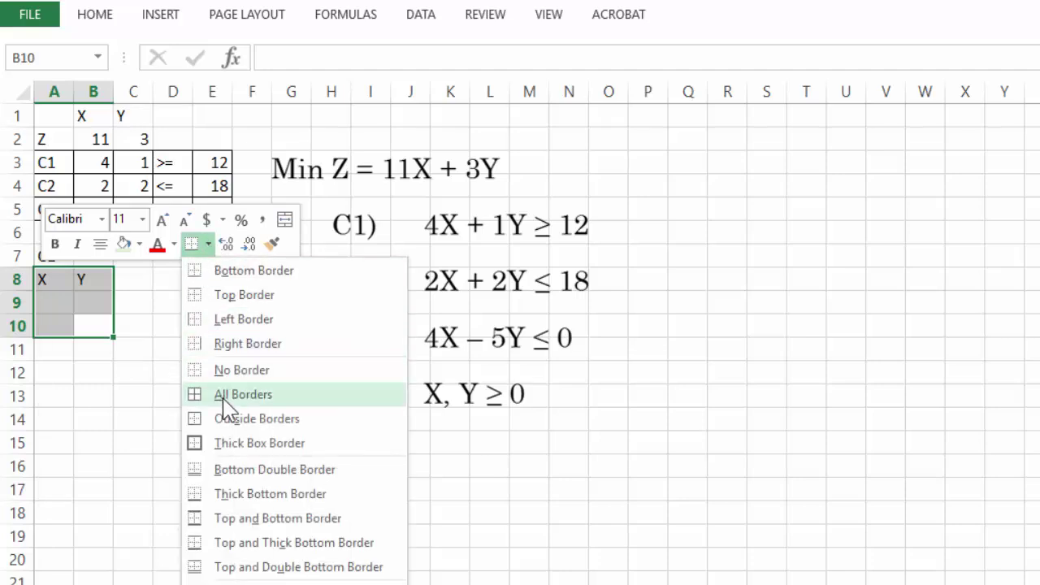
pyautogui.click(197, 396)
pyautogui.click(91, 321)
# Enter C1's intercept points (3, 0) and (0, 12).
pyautogui.click(102, 302)
pyautogui.click(139, 325)
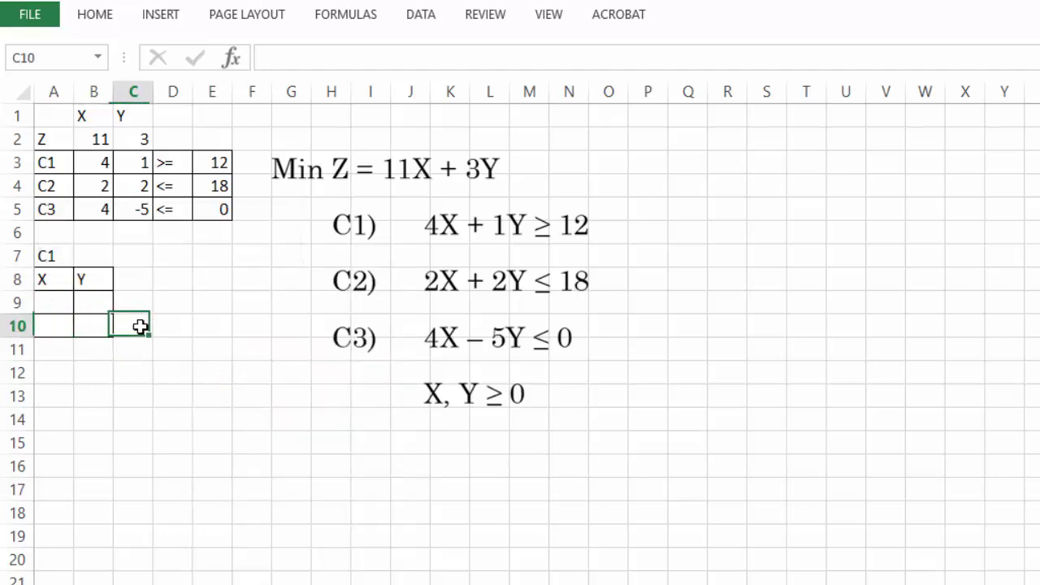
pyautogui.click(102, 302)
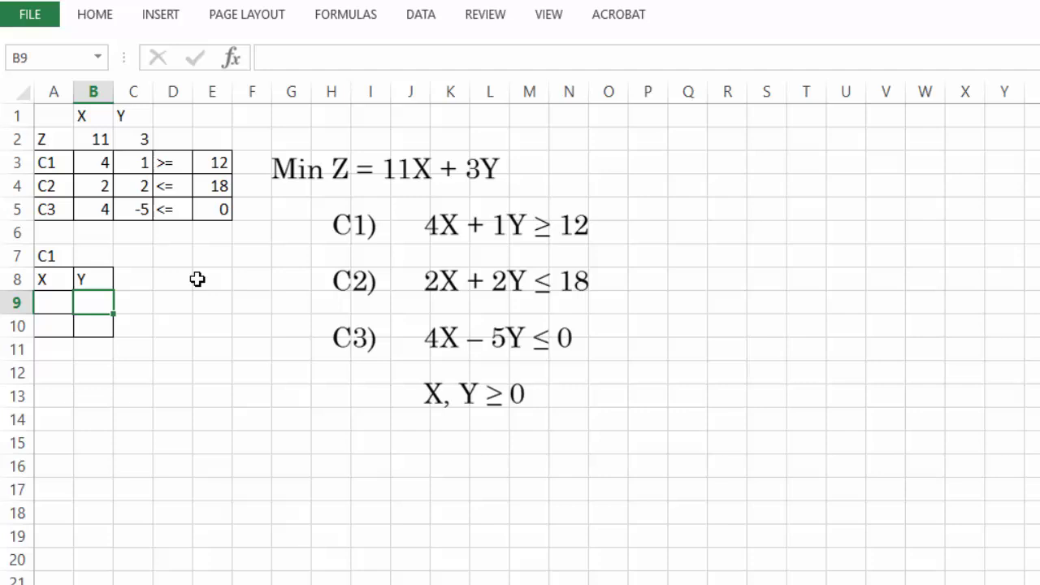
pyautogui.write('0')
pyautogui.press('Left')
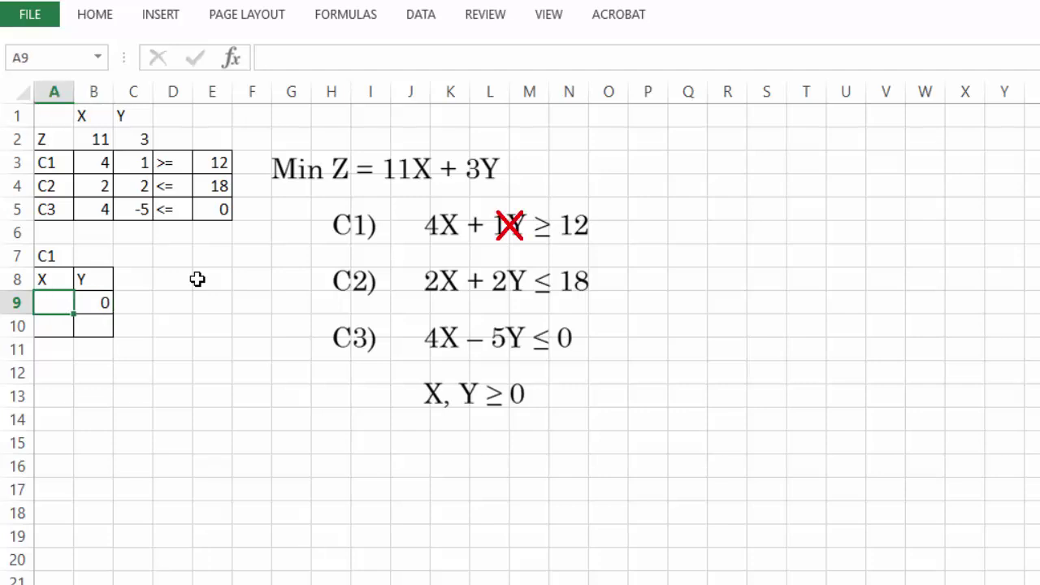
pyautogui.write('3')
pyautogui.press('Return')
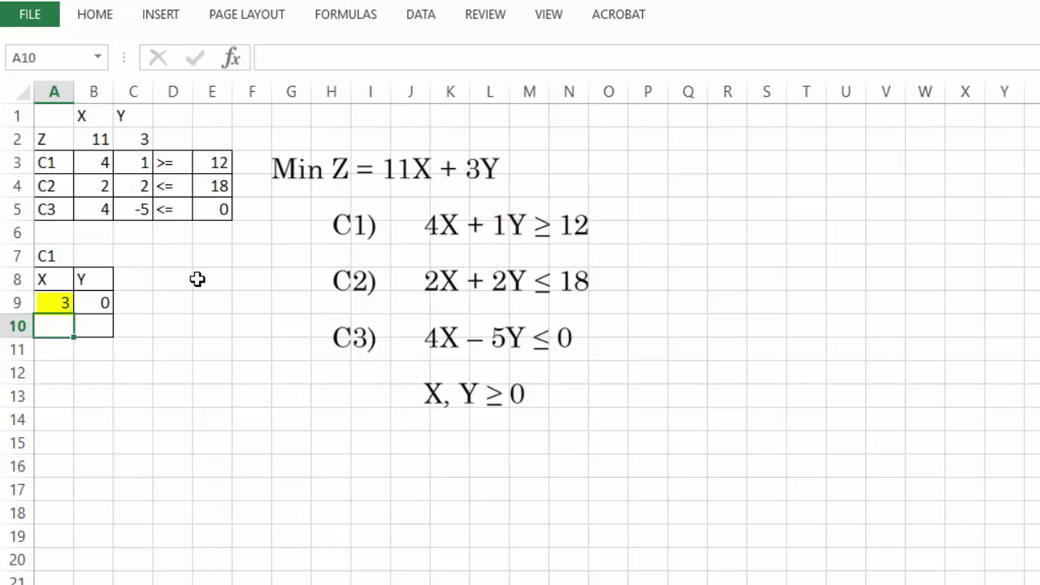
pyautogui.write('0')
pyautogui.press('Tab')
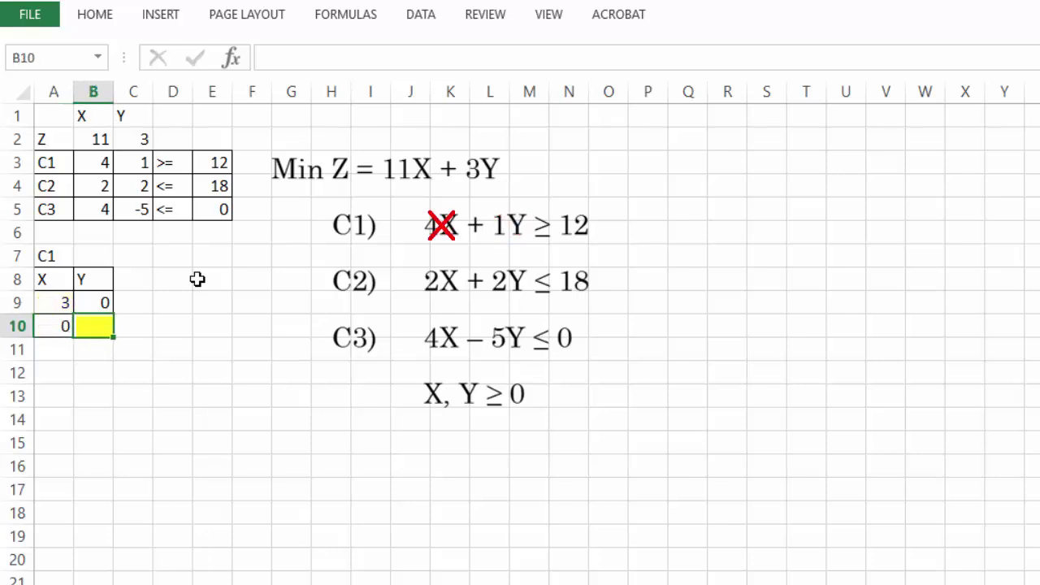
pyautogui.write('12')
pyautogui.press('Return')
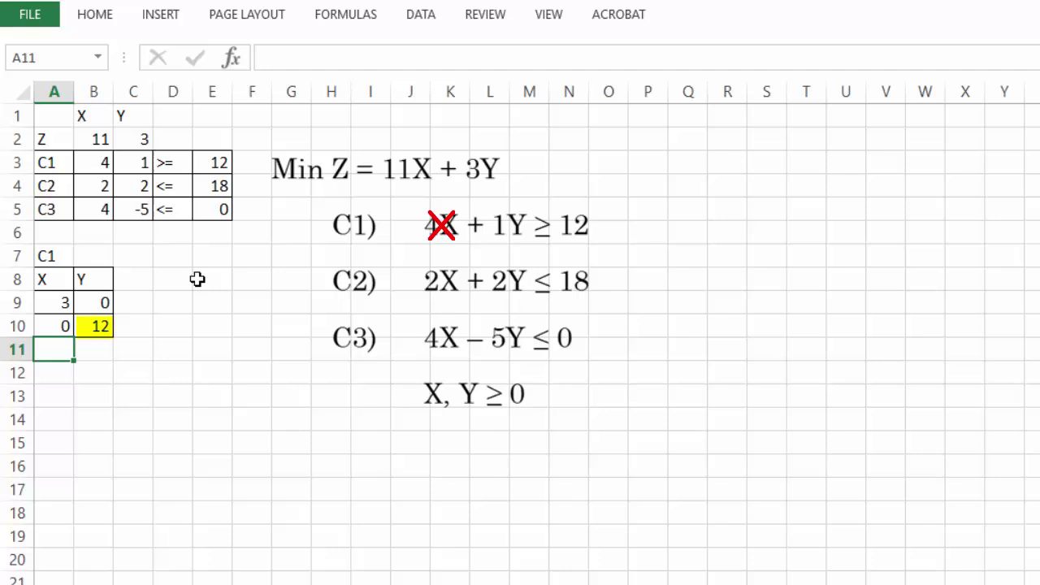
pyautogui.press('Return')
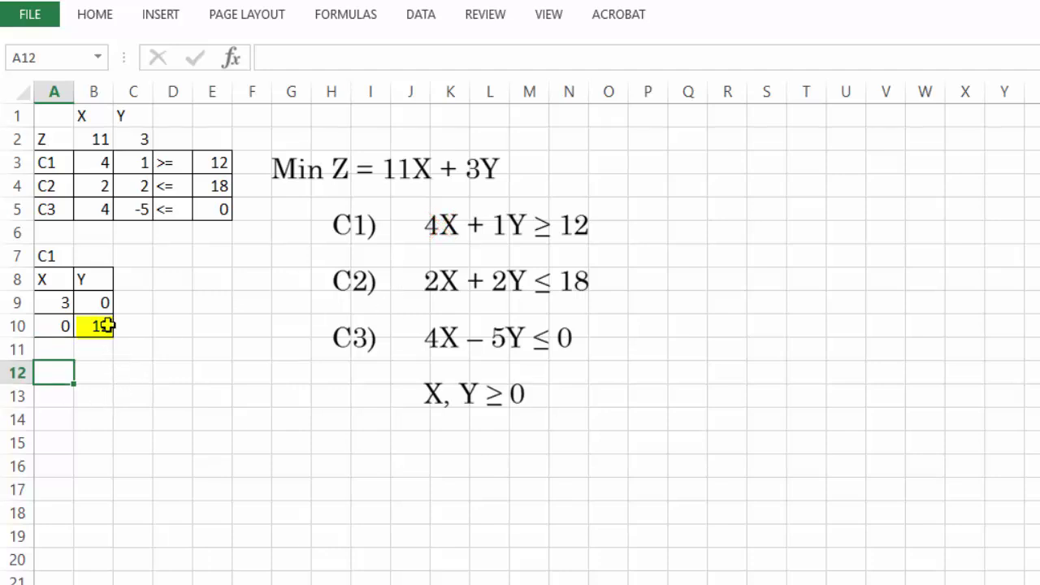
# Copy the C1 table and paste copies at A12 and A17.
pyautogui.moveTo(100, 325); pyautogui.dragTo(40, 251)
pyautogui.hotkey('ctrl', 'c')
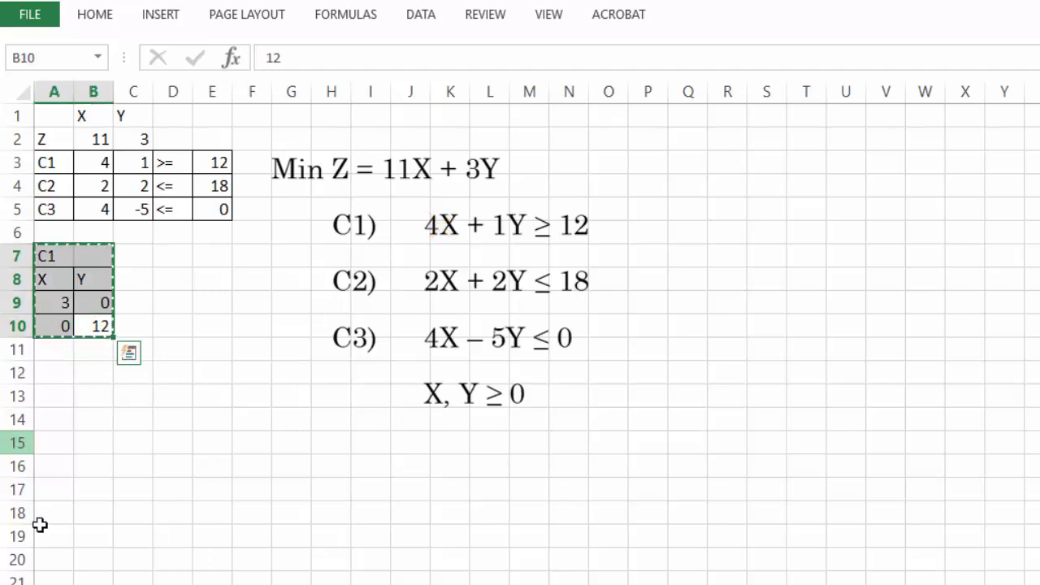
pyautogui.click(51, 373)
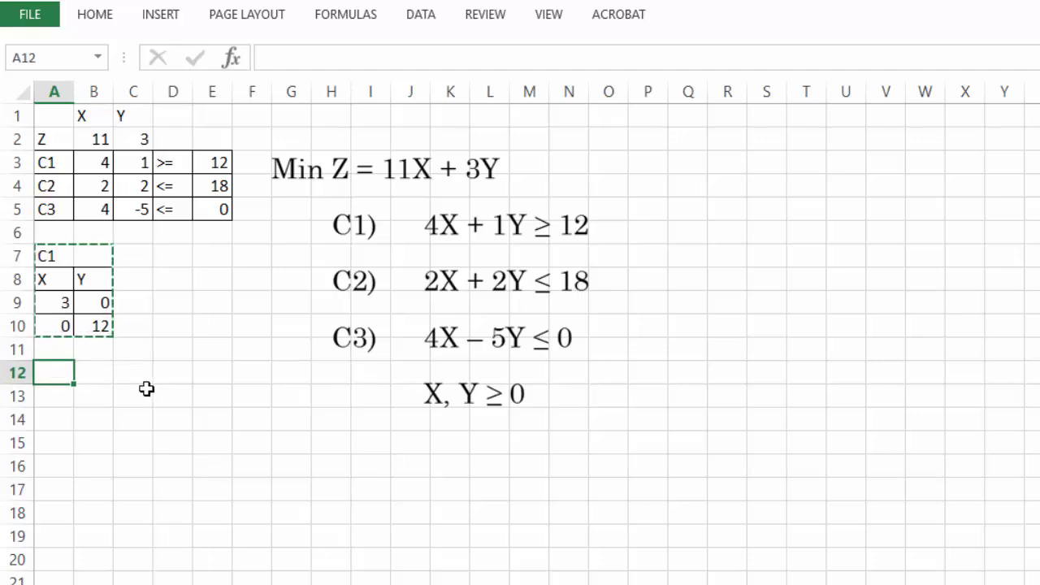
pyautogui.hotkey('ctrl', 'v')
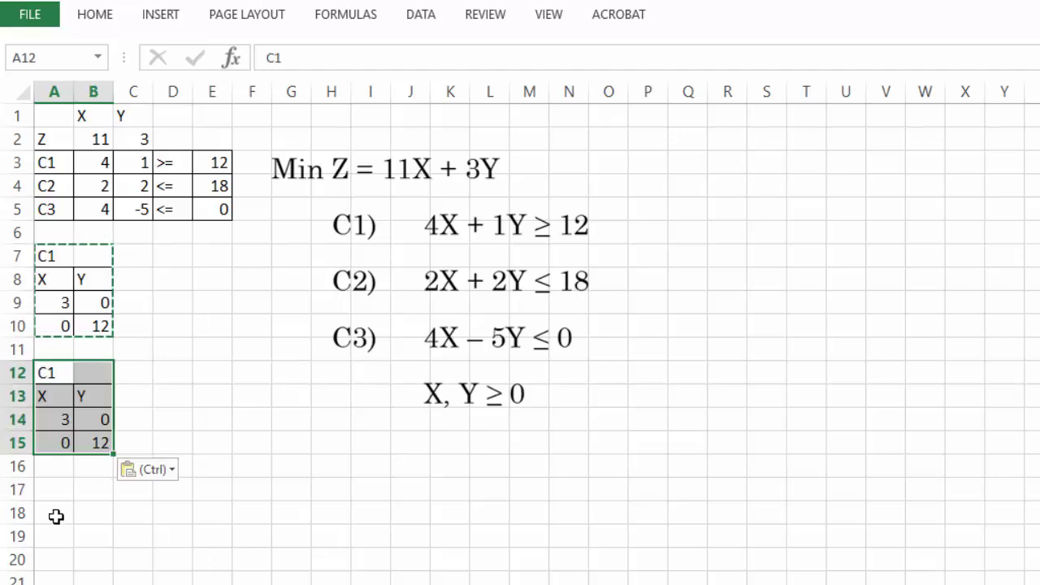
pyautogui.click(51, 492)
pyautogui.hotkey('ctrl', 'v')
# Label the first copy C2 and clear the copied 3 and 12 from both copies.
pyautogui.doubleClick(64, 372)
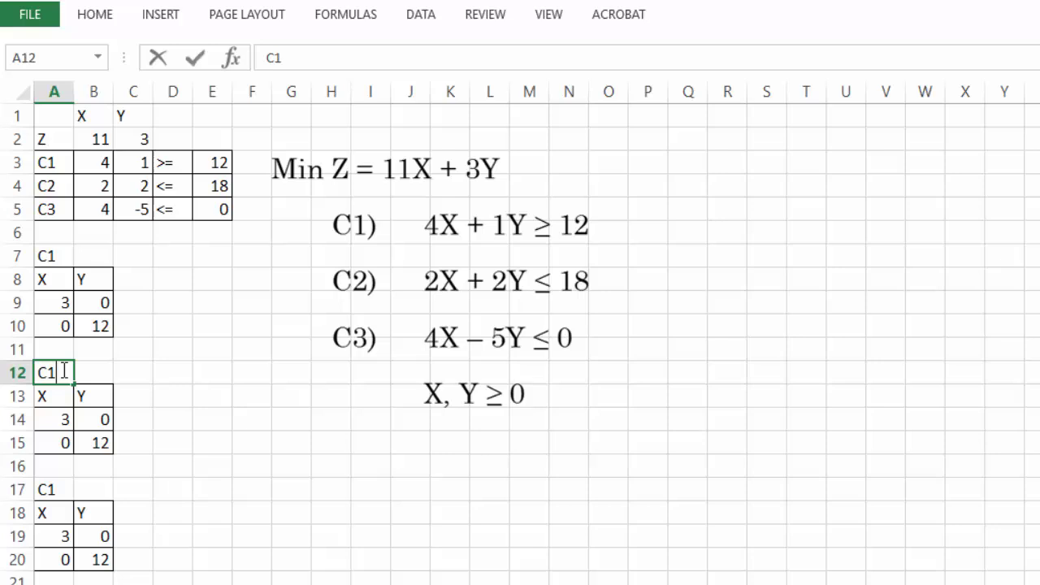
pyautogui.click(52, 414)
pyautogui.press('Delete')
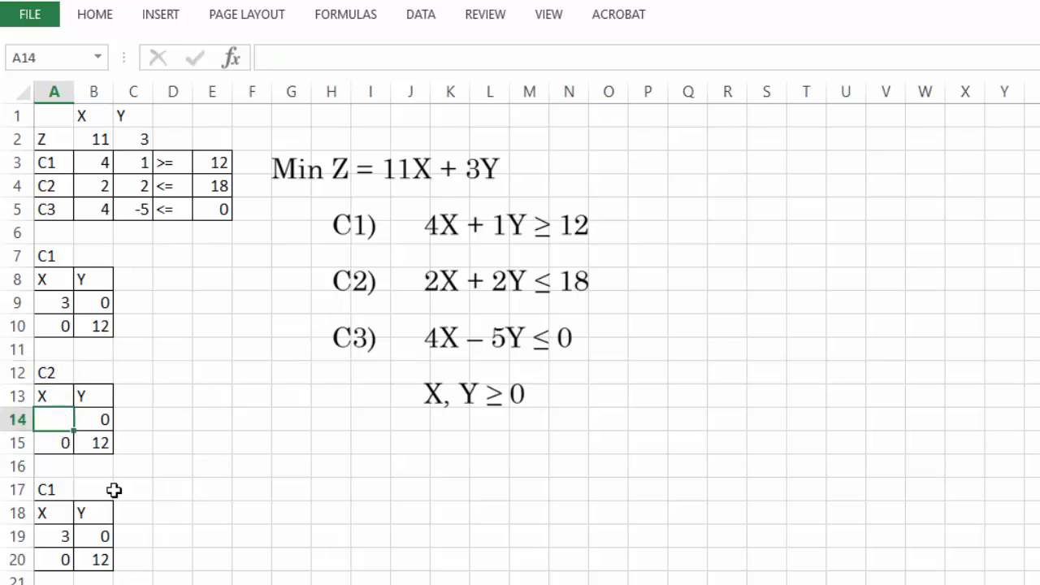
pyautogui.click(100, 441)
pyautogui.press('Delete')
pyautogui.click(51, 536)
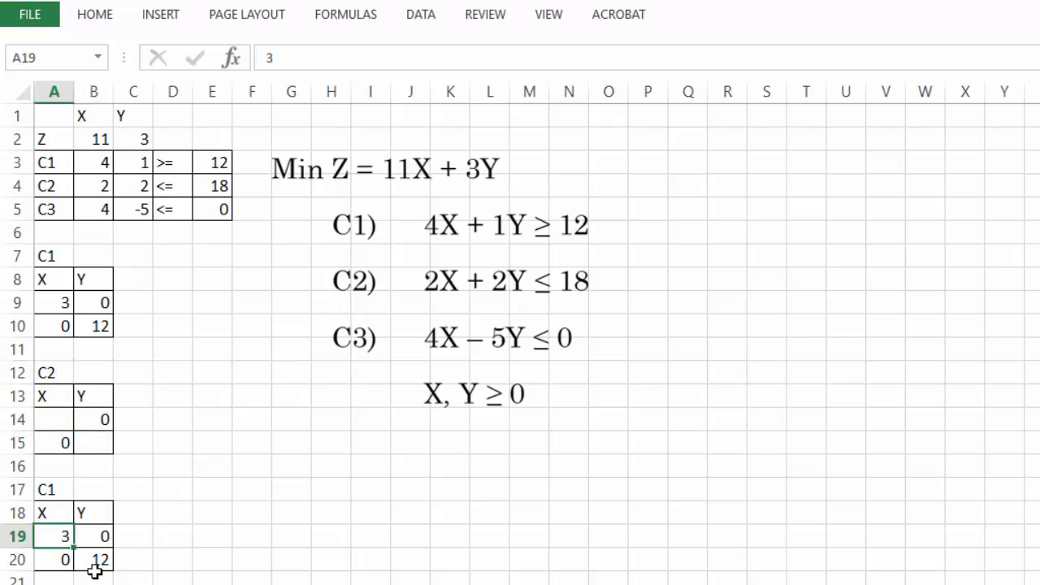
pyautogui.press('Delete')
pyautogui.click(93, 566)
pyautogui.press('Delete')
# Rename the third table's label to C3.
pyautogui.doubleClick(55, 490)
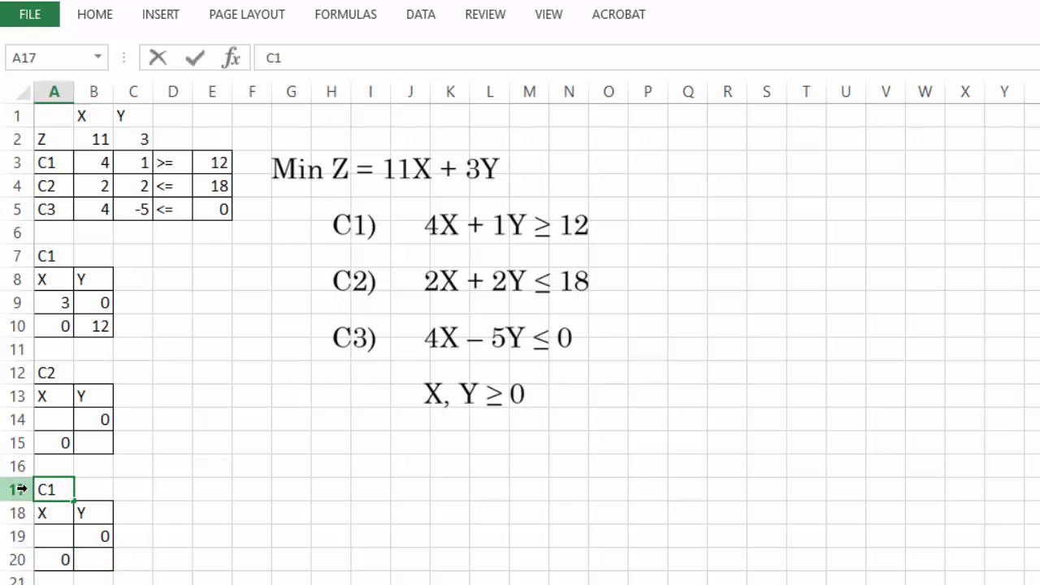
pyautogui.press('BackSpace')
pyautogui.write('3')
pyautogui.click(252, 442)
# Enter C2's intercepts as (9, 0) and (0, 9).
pyautogui.click(56, 421)
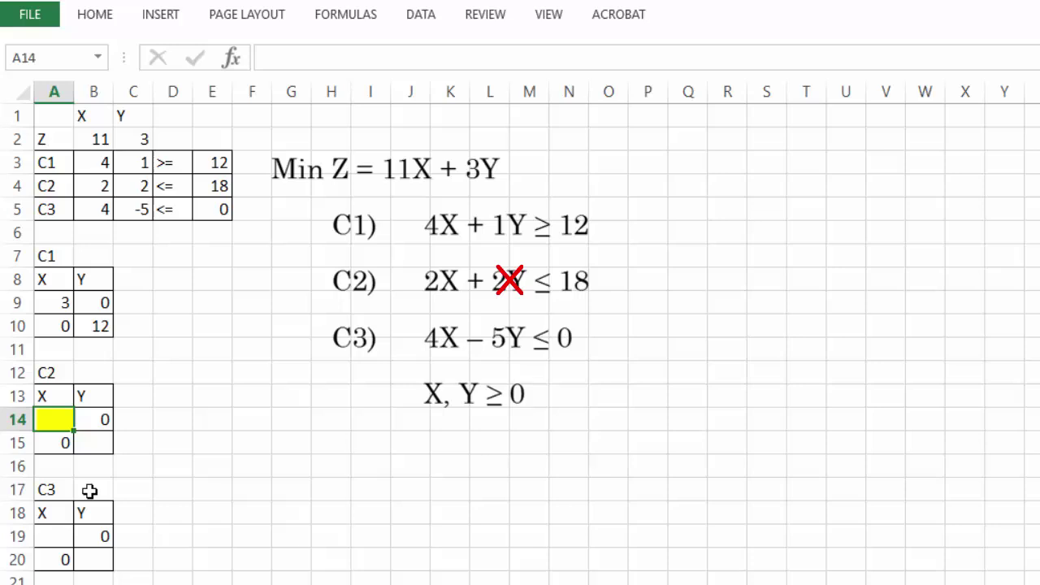
pyautogui.write('9')
pyautogui.press('Return')
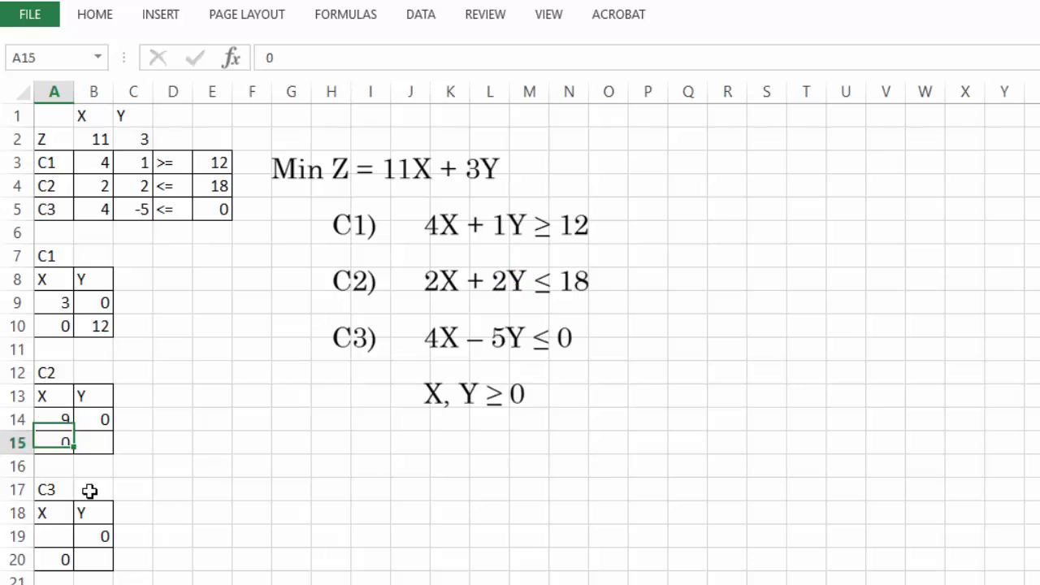
pyautogui.press('Right')
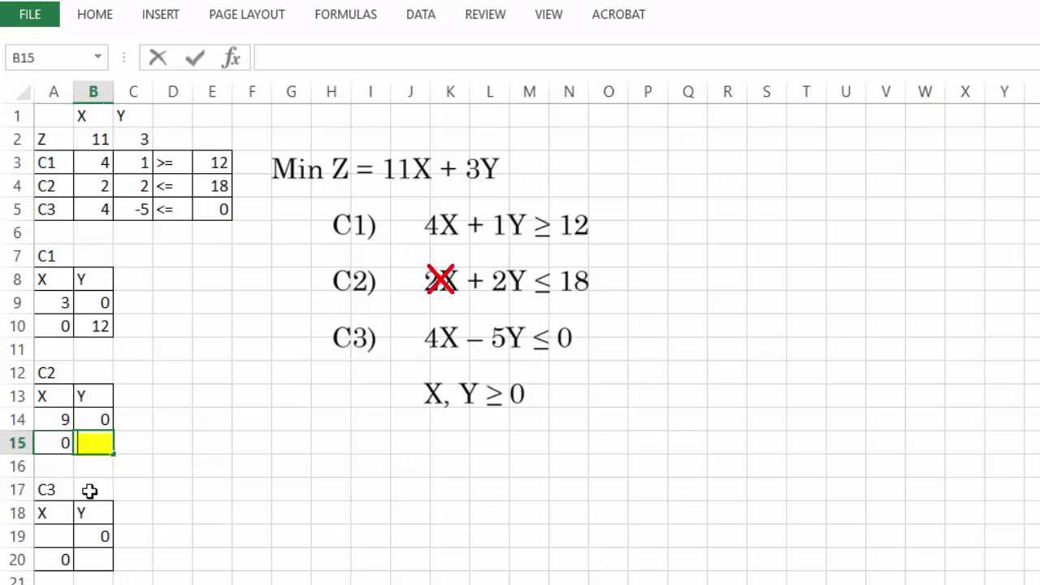
pyautogui.press('Return')
# Set C3's second point to X 10 and Y 8.
pyautogui.press('Down')
pyautogui.press('Down')
pyautogui.press('Down')
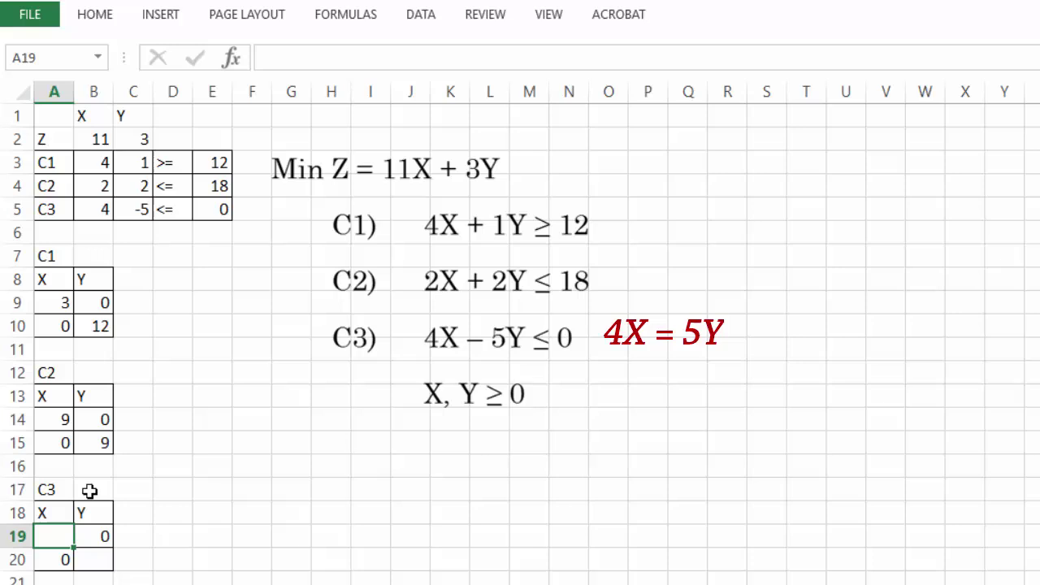
pyautogui.write('0')
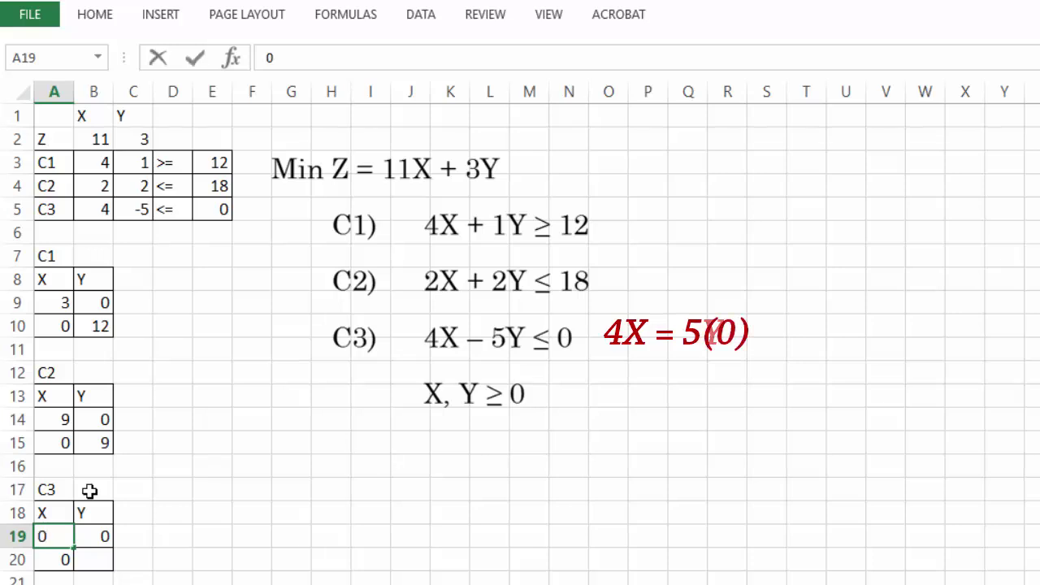
pyautogui.press('Return')
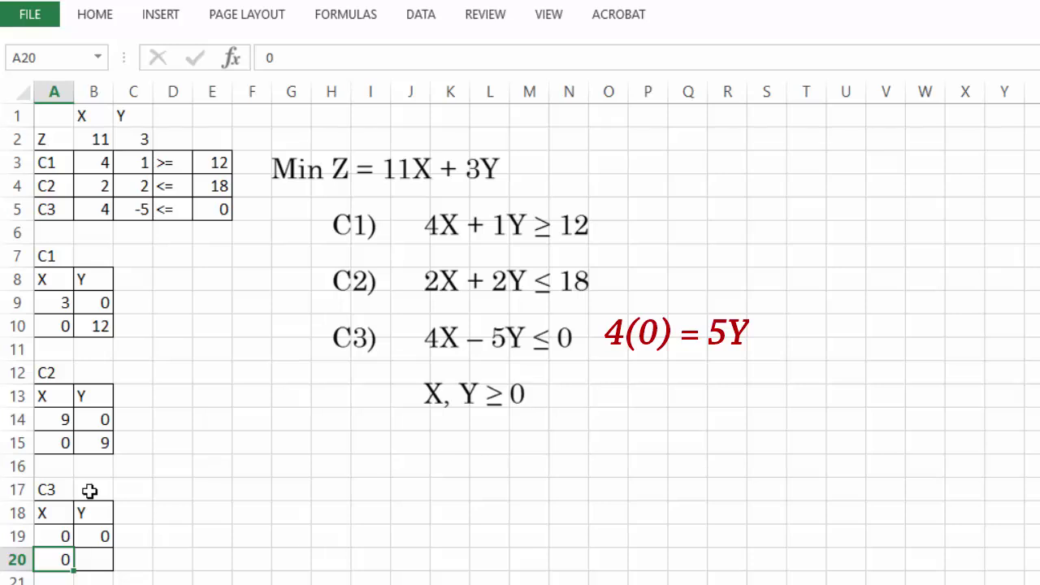
pyautogui.press('Delete')
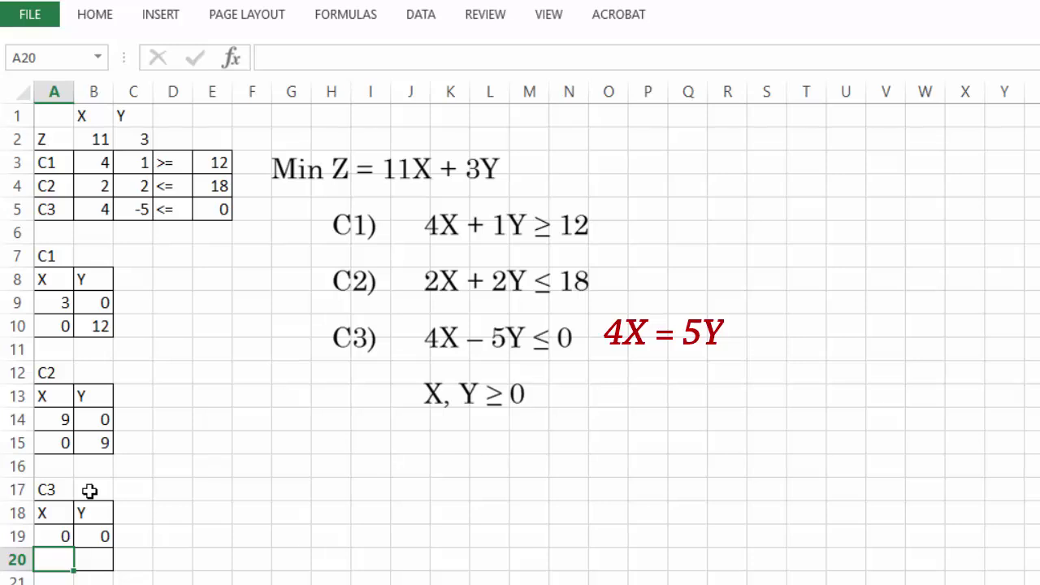
pyautogui.press('Right')
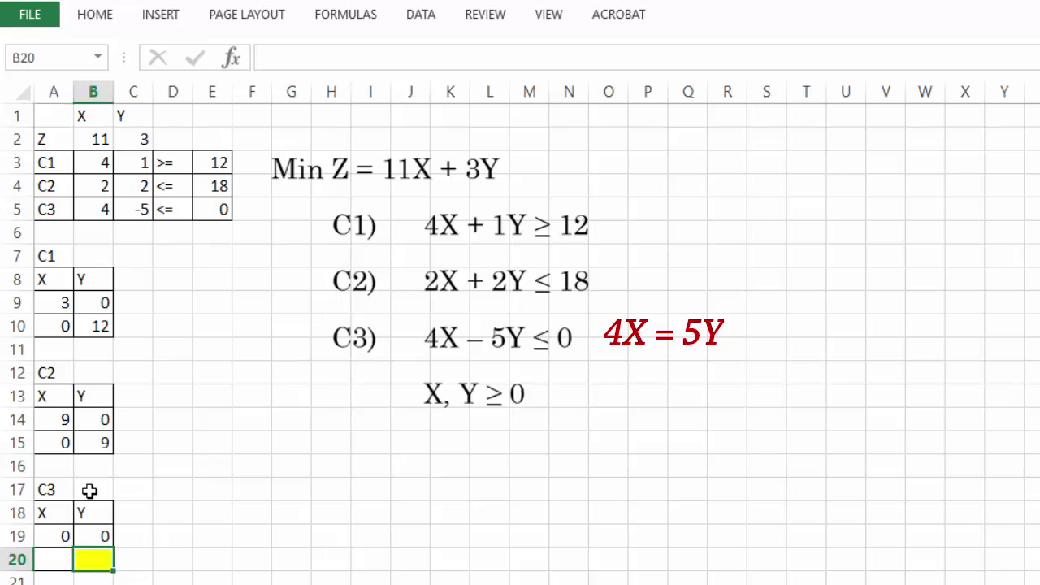
pyautogui.write('8')
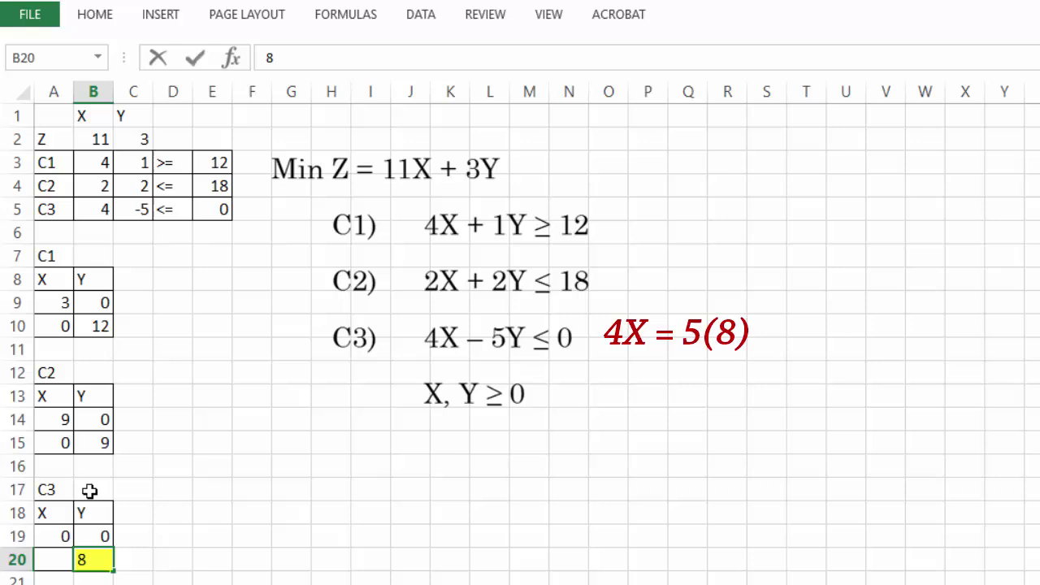
pyautogui.press('Left')
pyautogui.write('10')
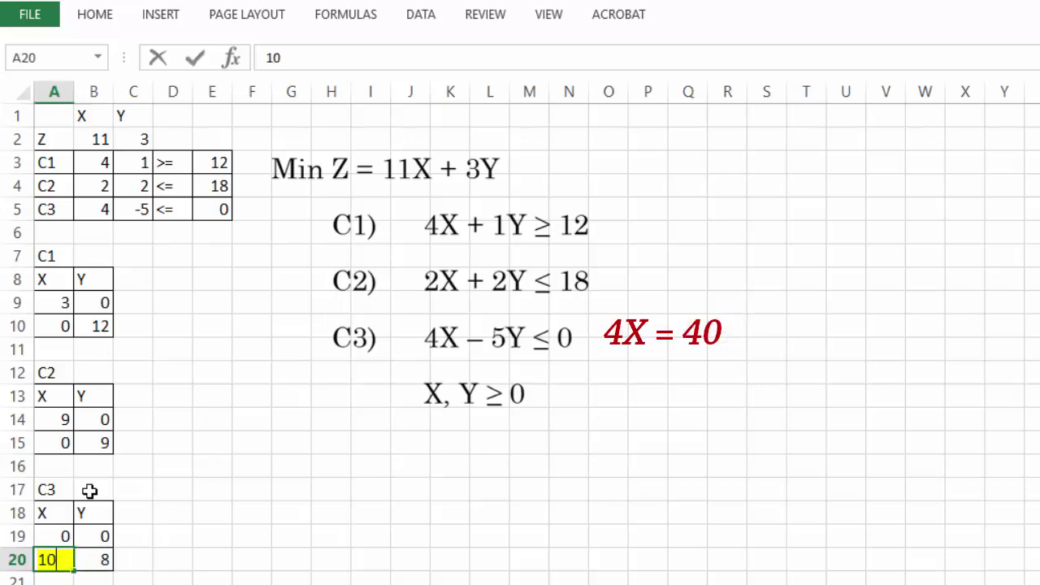
pyautogui.press('Return')
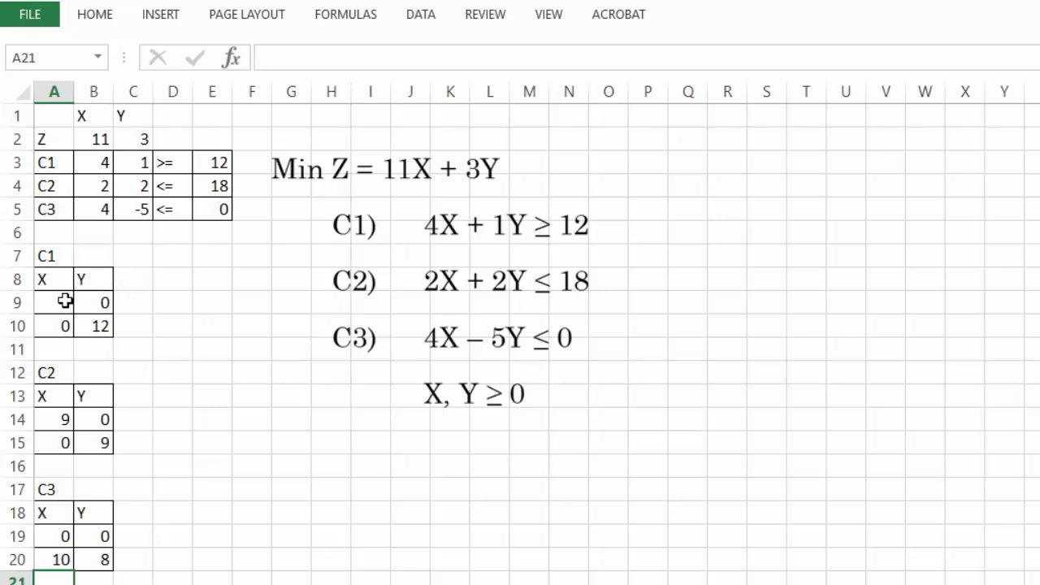
# Insert a Scatter with Straight Lines and Markers chart from C1's points A9:B10.
pyautogui.moveTo(65, 300); pyautogui.dragTo(87, 319)
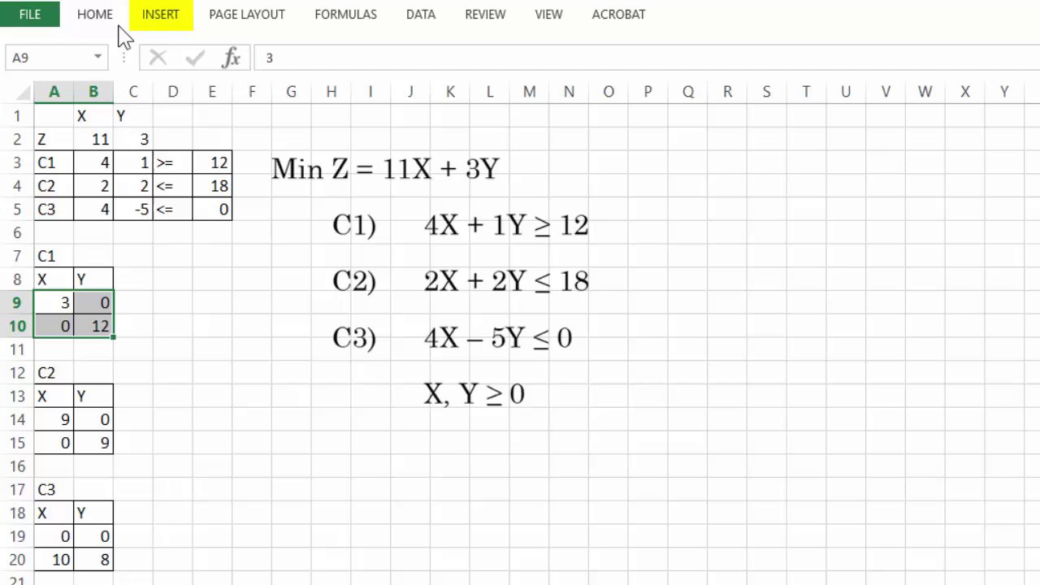
pyautogui.click(161, 16)
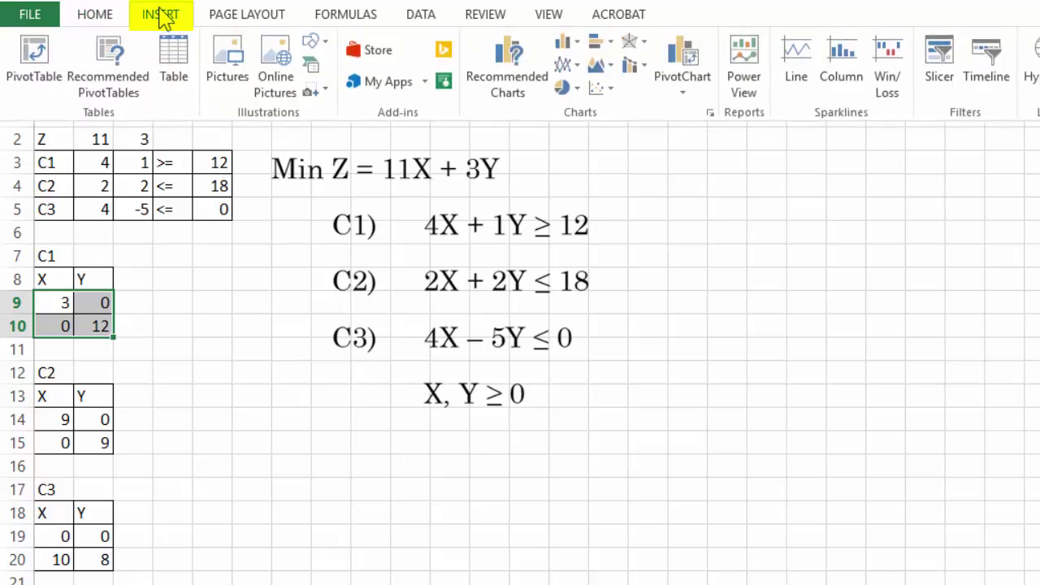
pyautogui.click(611, 91)
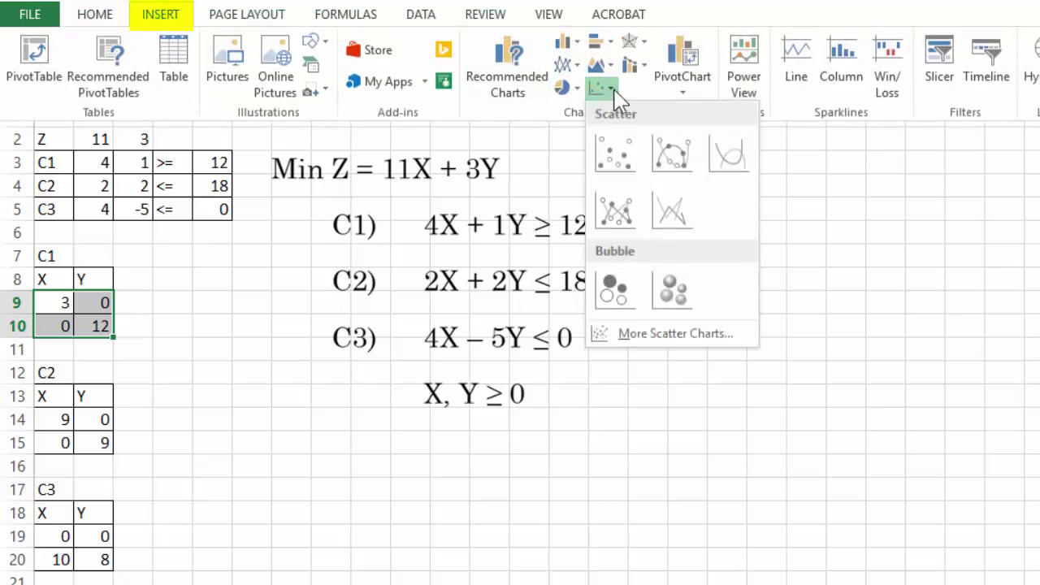
pyautogui.click(630, 213)
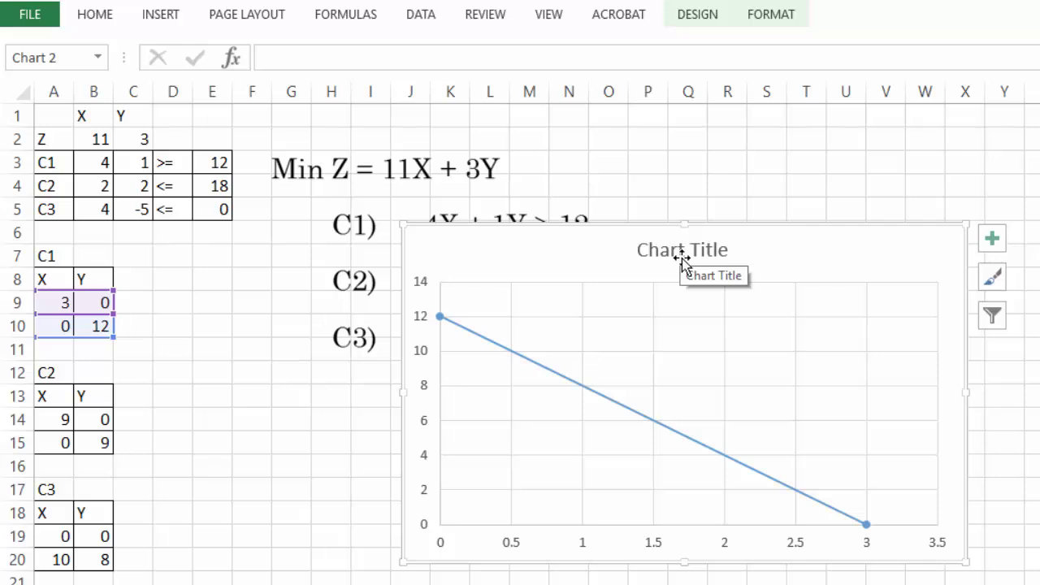
# Delete the chart title, move the chart beside the tables and stretch it taller.
pyautogui.click(682, 258)
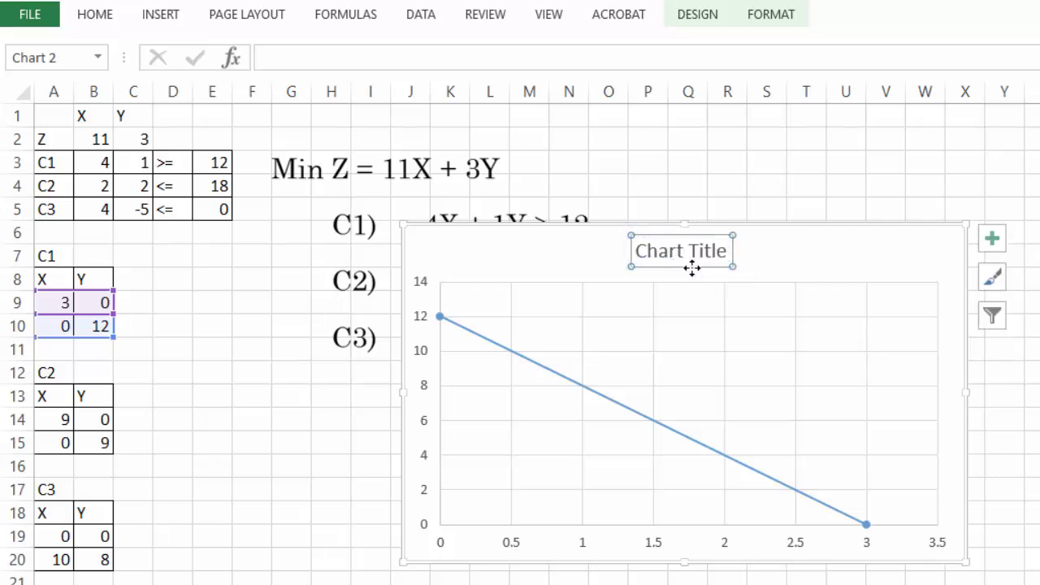
pyautogui.press('Delete')
pyautogui.moveTo(599, 233); pyautogui.dragTo(458, 123)
pyautogui.moveTo(819, 454); pyautogui.dragTo(809, 578)
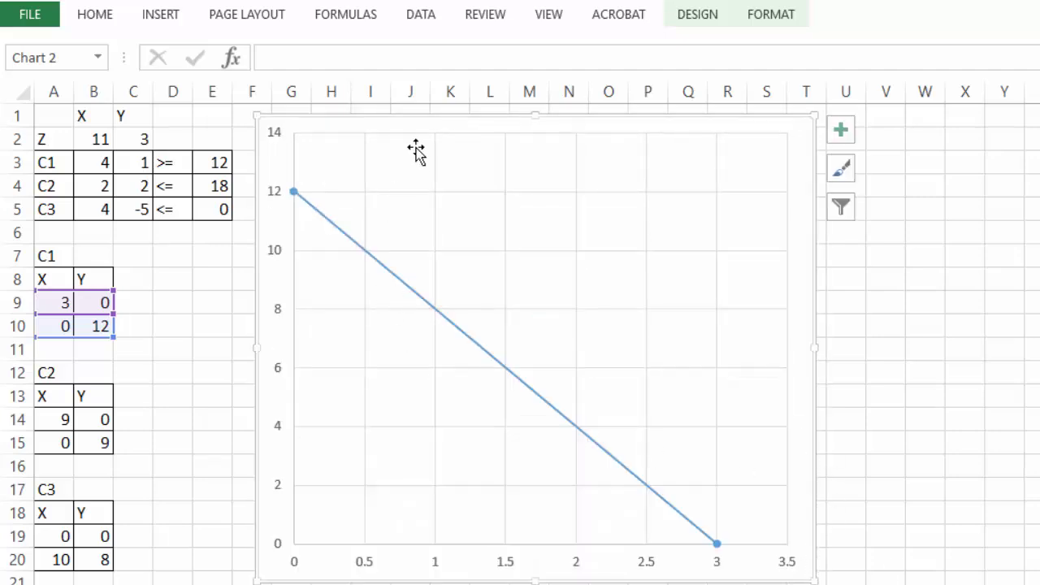
# Edit Series1 in Select Data: name C1, X values A9:A10, Y values B9:B10.
pyautogui.rightClick(396, 127)
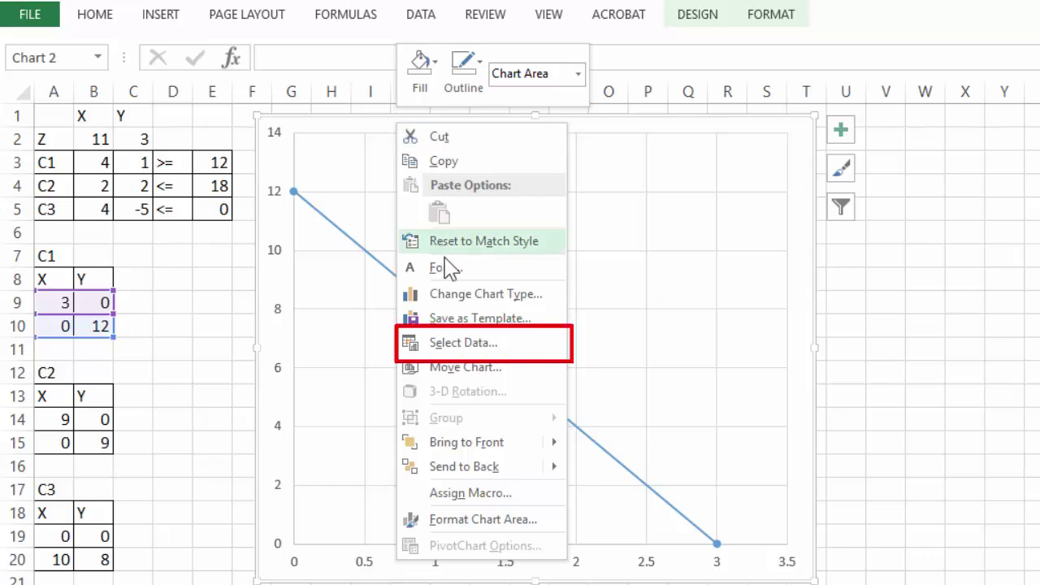
pyautogui.click(475, 348)
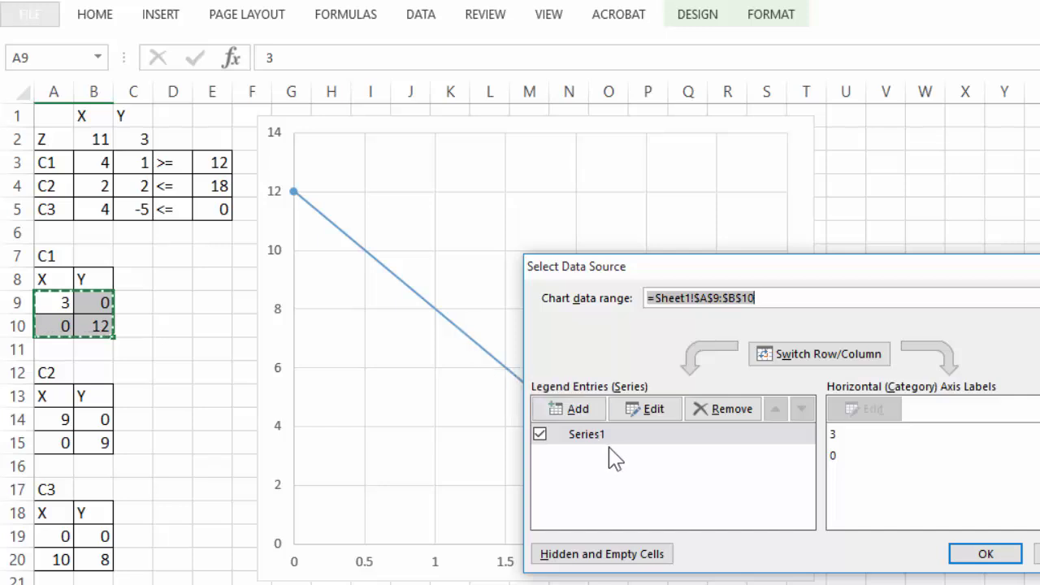
pyautogui.click(611, 439)
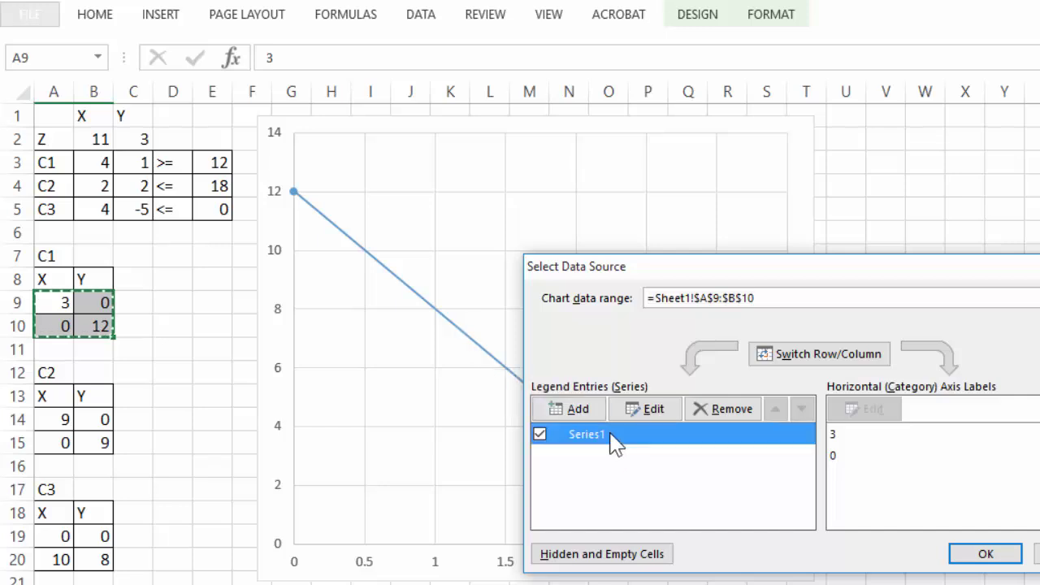
pyautogui.click(648, 411)
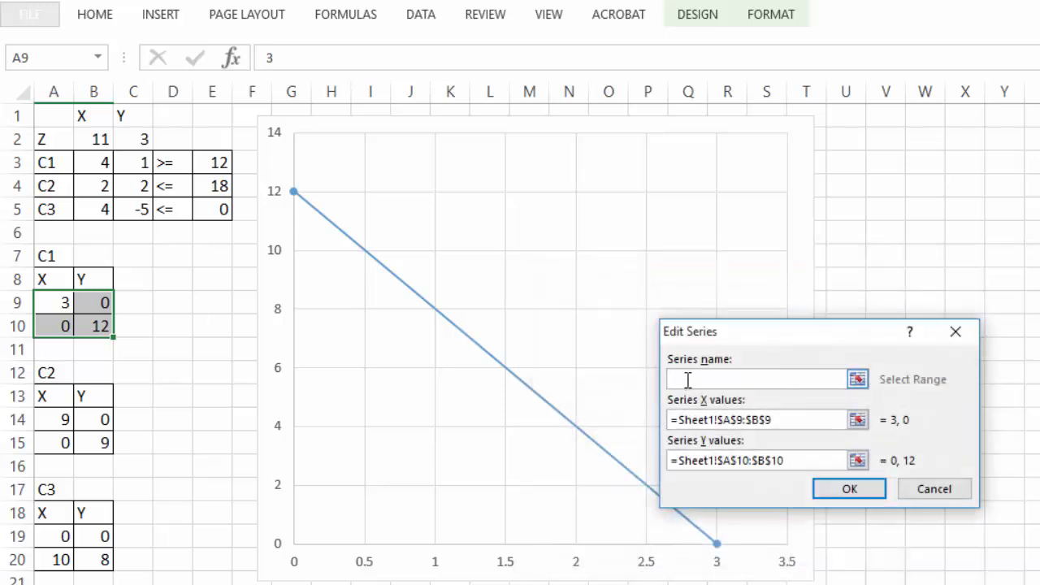
pyautogui.write('C1')
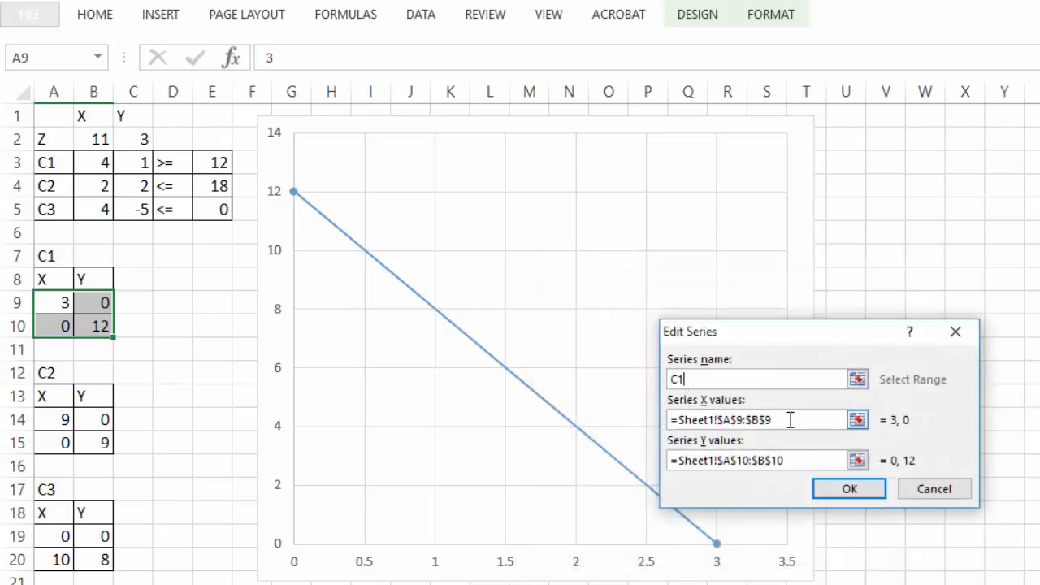
pyautogui.press('Tab')
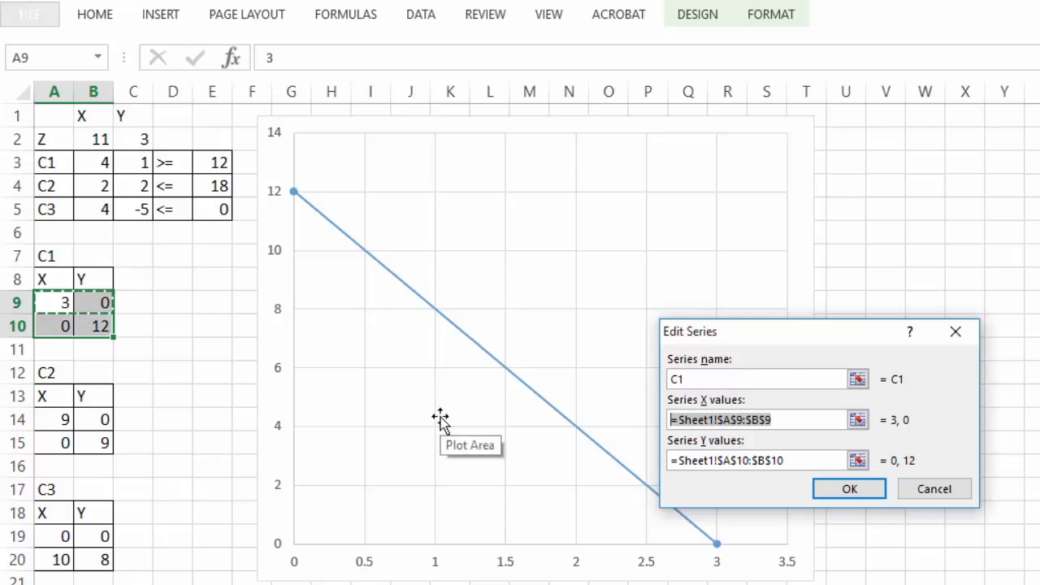
pyautogui.press('BackSpace')
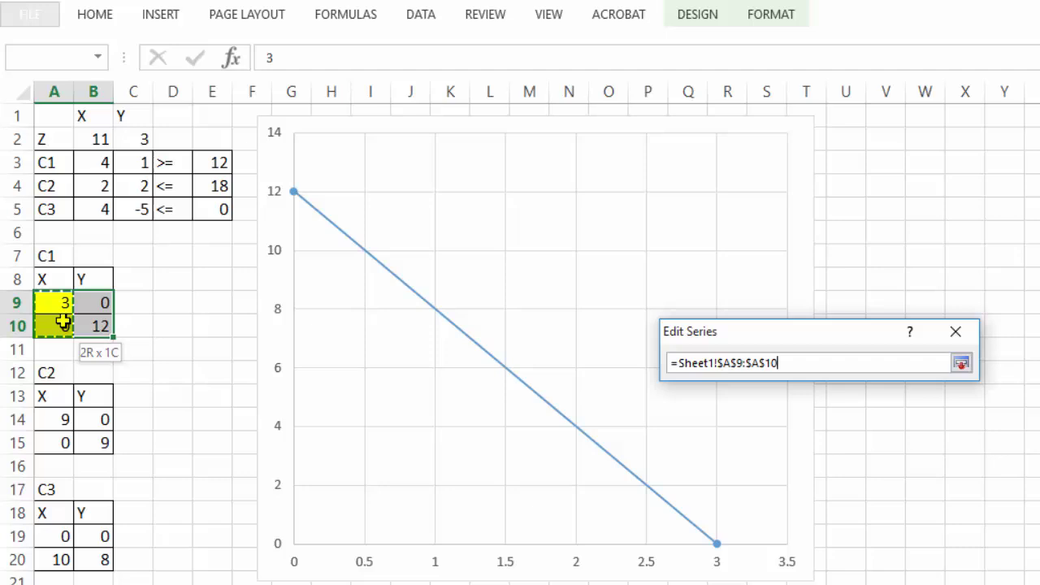
pyautogui.moveTo(62, 323); pyautogui.dragTo(63, 323)
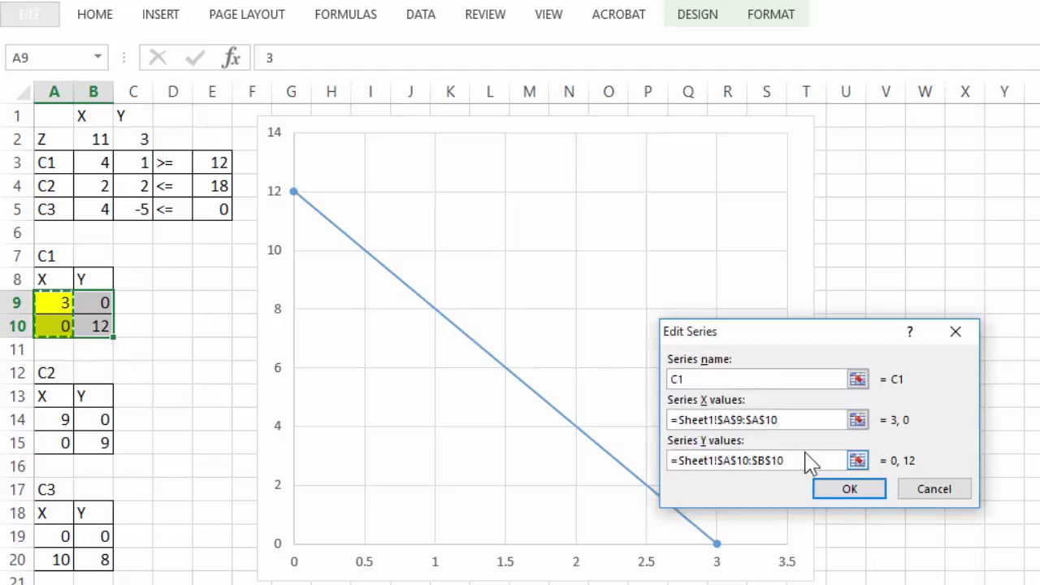
pyautogui.moveTo(805, 460); pyautogui.dragTo(647, 461)
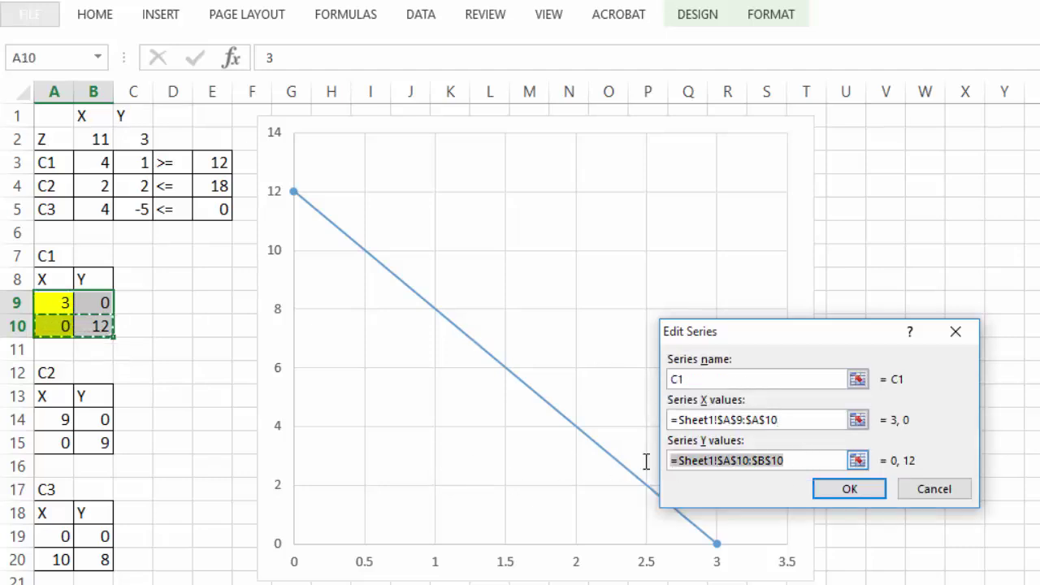
pyautogui.press('BackSpace')
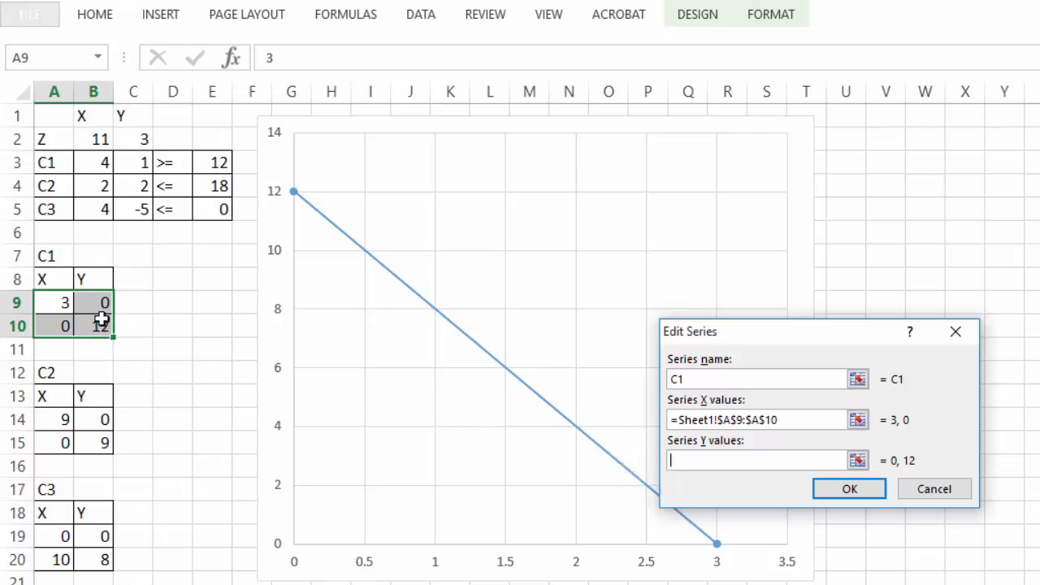
pyautogui.moveTo(101, 302); pyautogui.dragTo(101, 325)
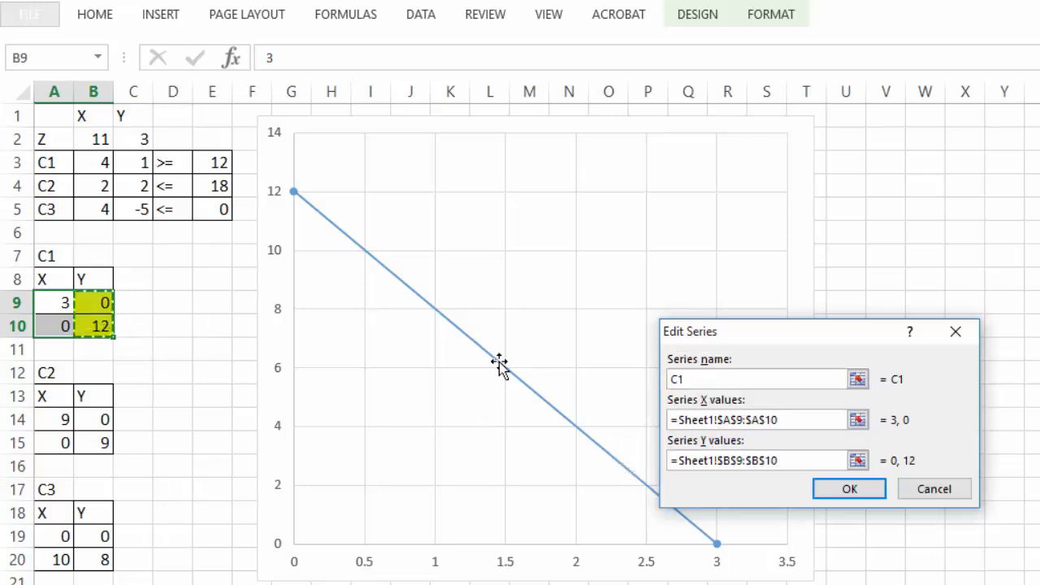
pyautogui.click(821, 490)
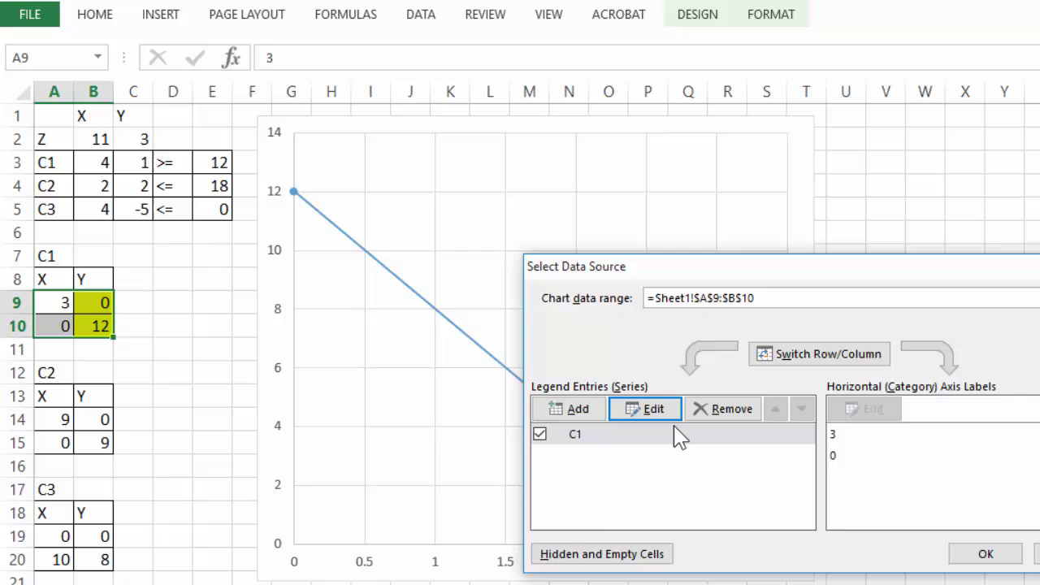
# Add chart series C2 with X values A14:A15 and Y values B14:B15.
pyautogui.click(587, 413)
pyautogui.write('C')
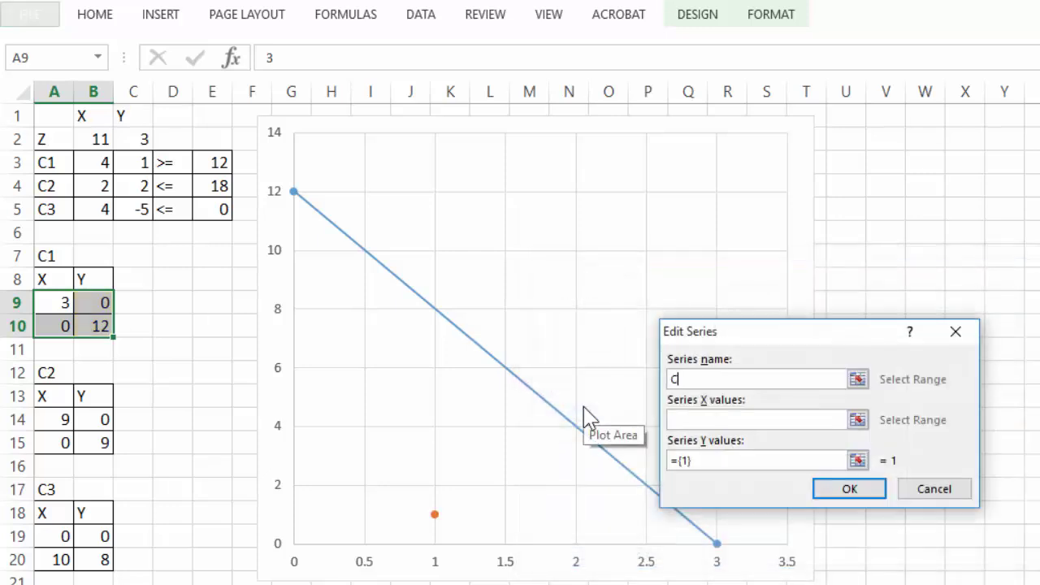
pyautogui.write('2')
pyautogui.click(697, 421)
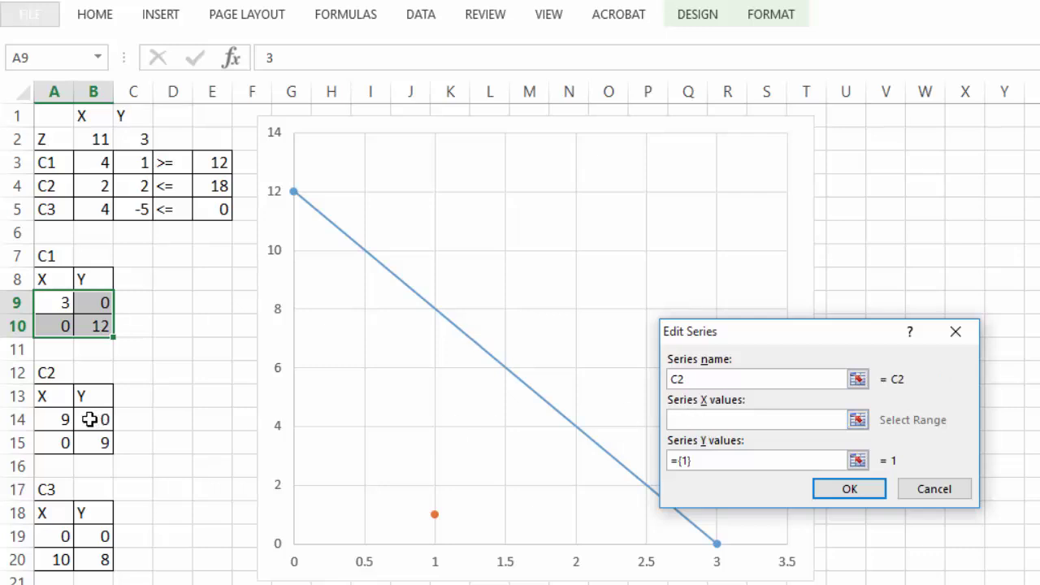
pyautogui.moveTo(70, 420); pyautogui.dragTo(69, 443)
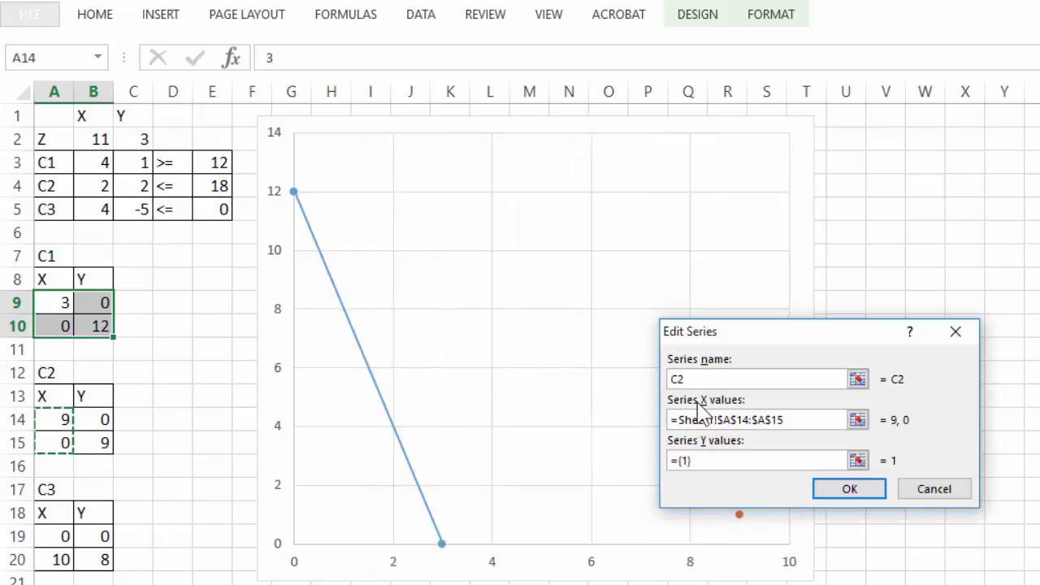
pyautogui.click(732, 460)
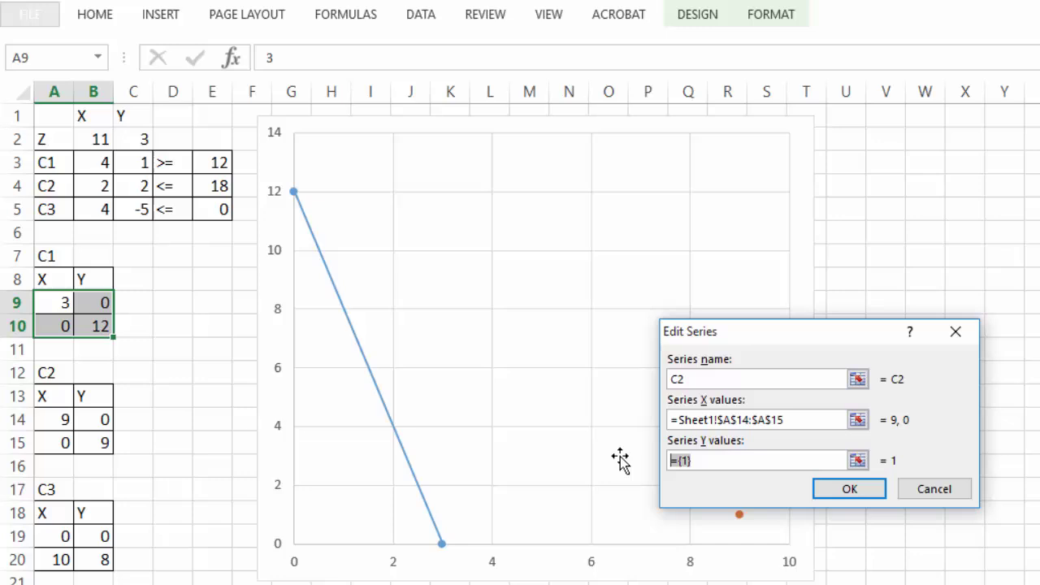
pyautogui.press('BackSpace')
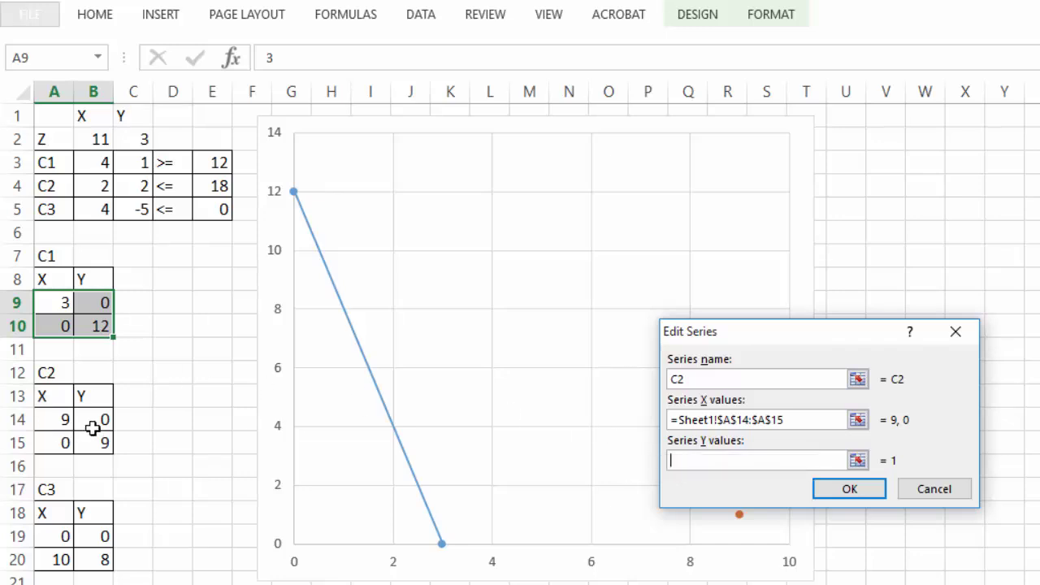
pyautogui.moveTo(92, 420); pyautogui.dragTo(103, 443)
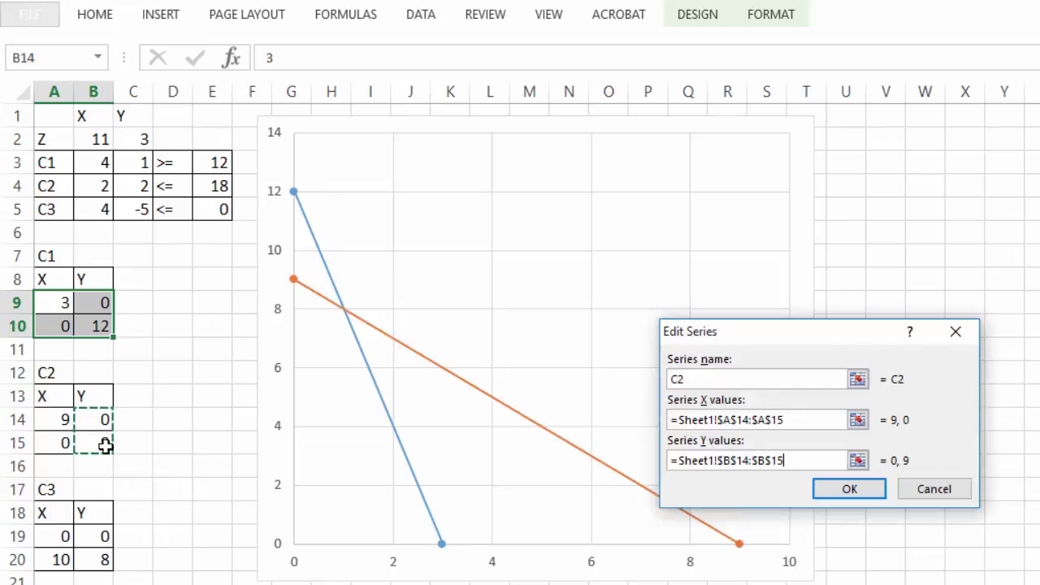
pyautogui.click(858, 493)
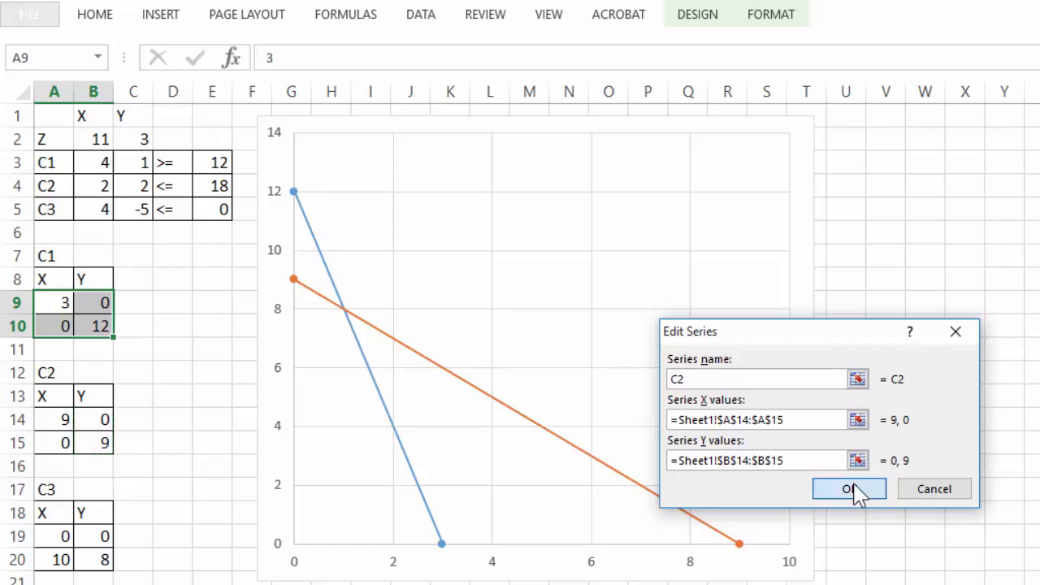
pyautogui.click(575, 411)
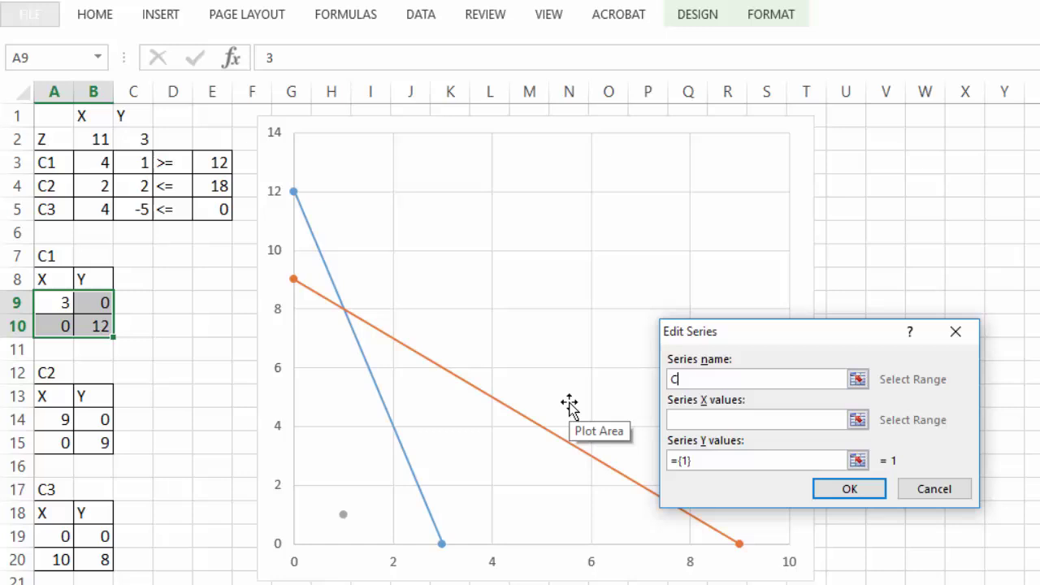
pyautogui.click(758, 379)
pyautogui.write('3')
# Add chart series C3 with X values A19:A20 and Y values B19:B20.
pyautogui.click(712, 419)
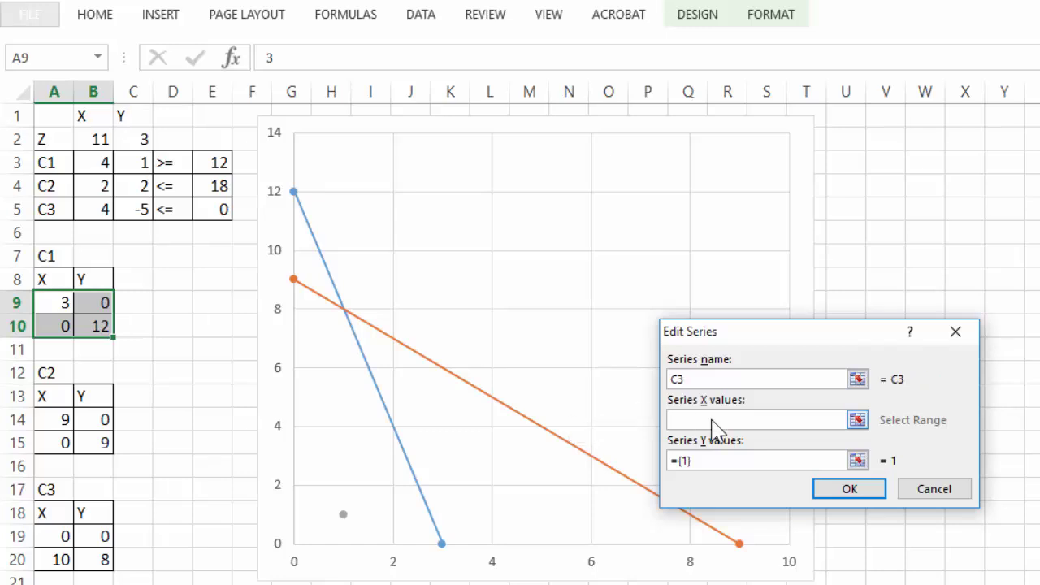
pyautogui.click(54, 540)
pyautogui.moveTo(54, 539); pyautogui.dragTo(57, 559)
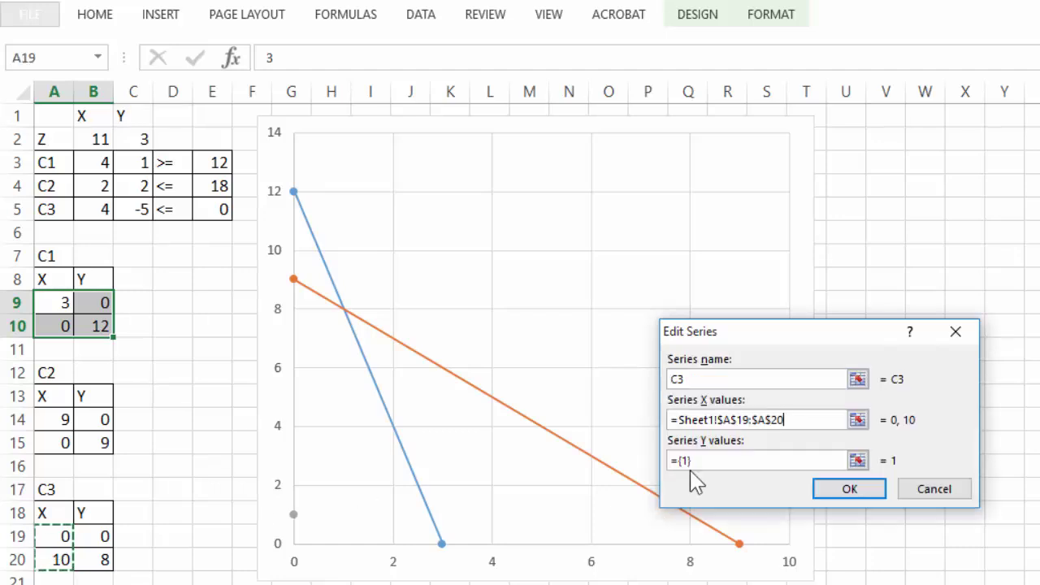
pyautogui.click(689, 461)
pyautogui.press('BackSpace')
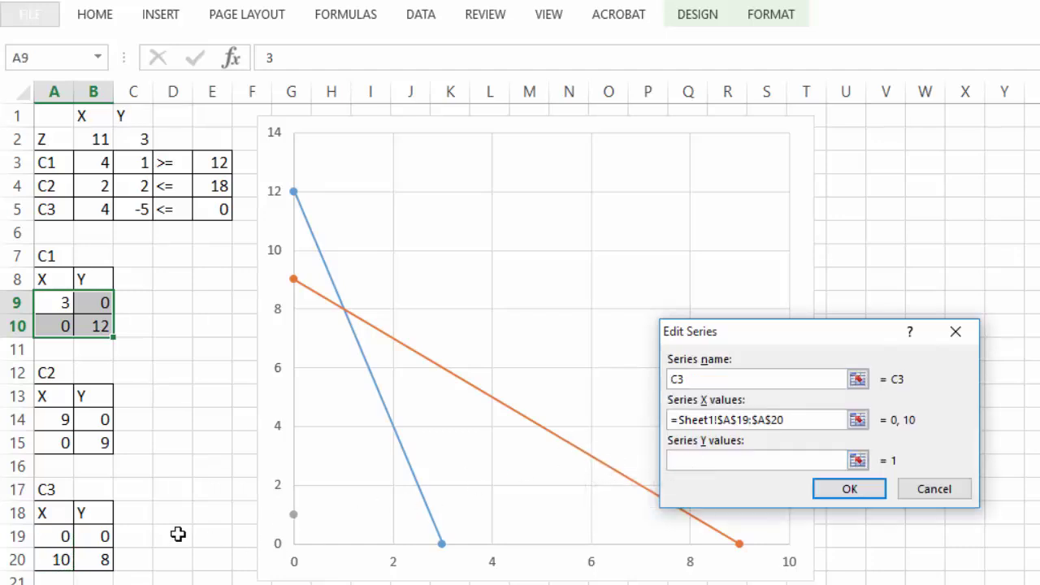
pyautogui.click(96, 538)
pyautogui.moveTo(100, 540); pyautogui.dragTo(103, 561)
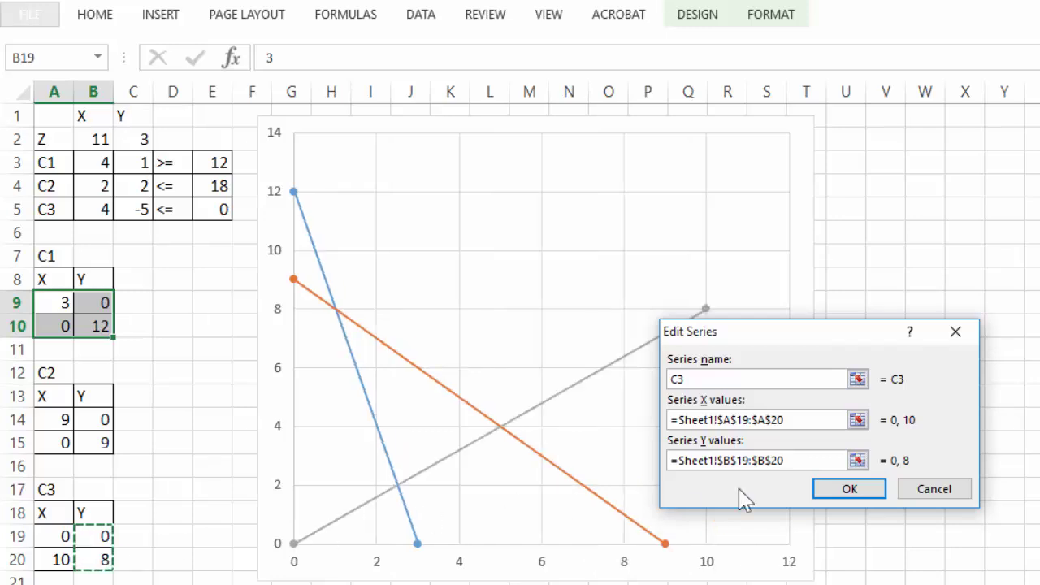
pyautogui.click(857, 487)
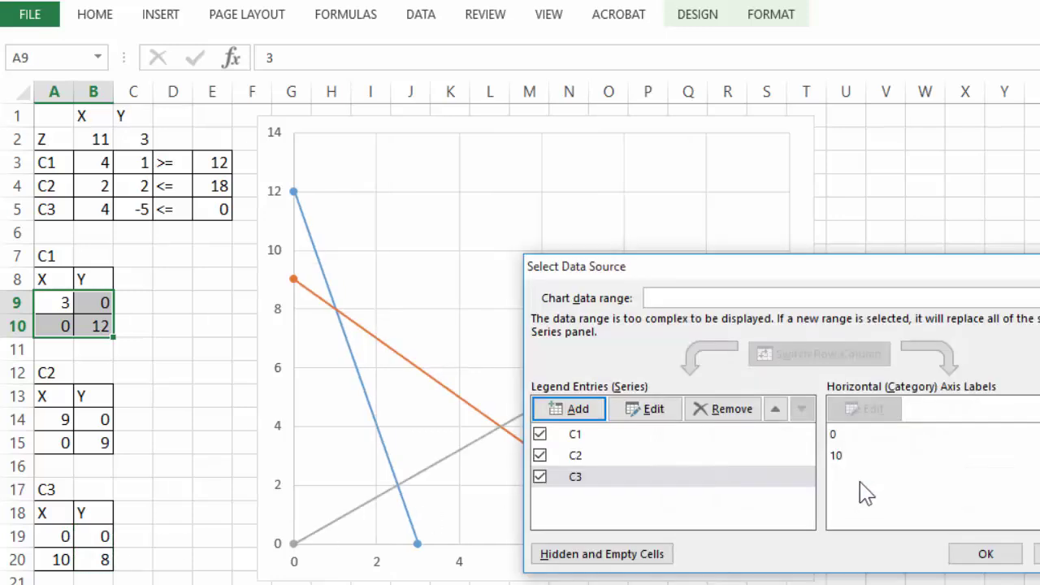
pyautogui.click(986, 554)
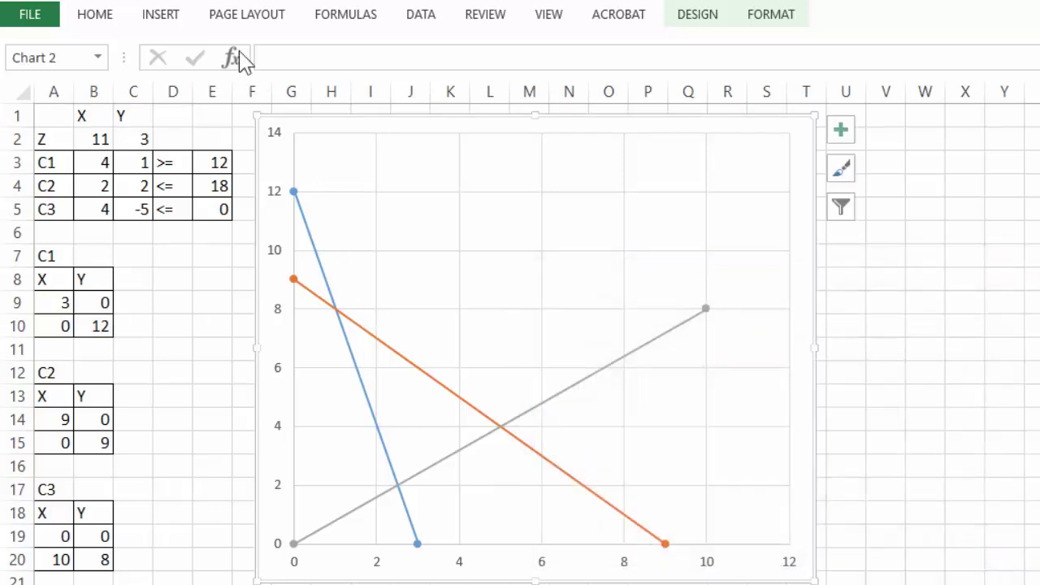
# Draw a text box labelled C1 beside the upper part of line C1.
pyautogui.click(161, 14)
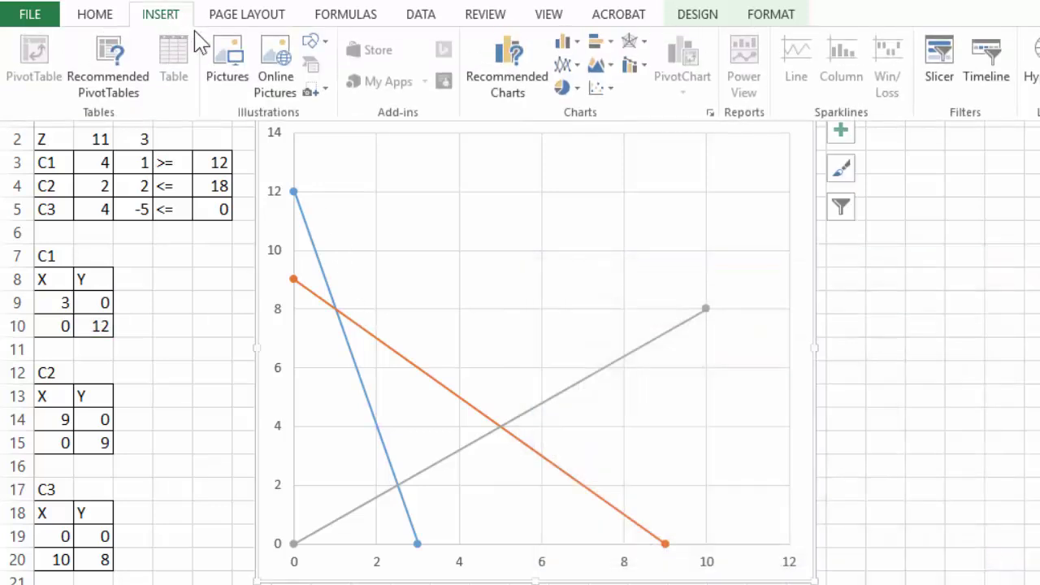
pyautogui.click(317, 47)
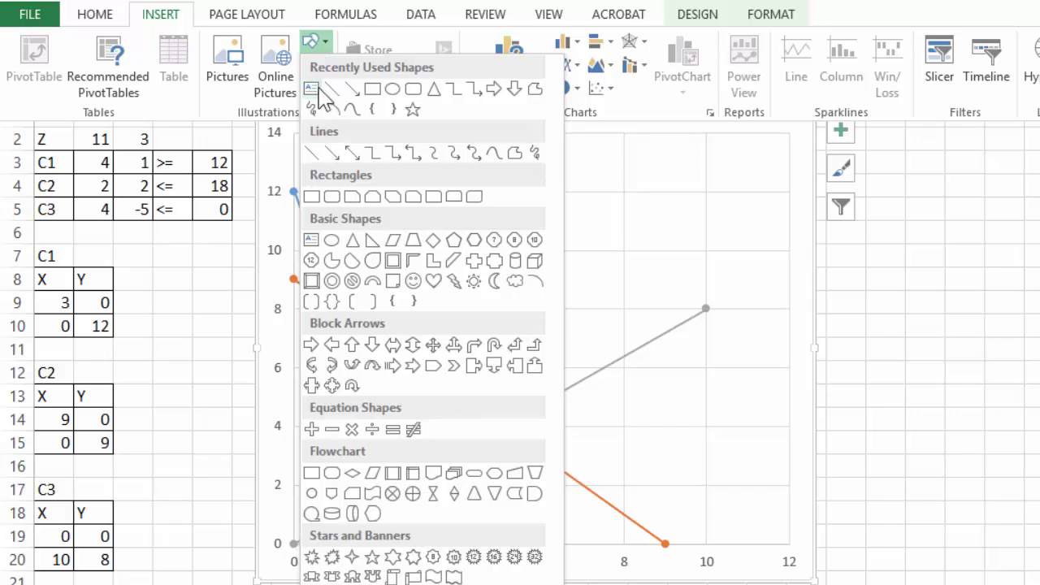
pyautogui.press('Escape')
pyautogui.press('Escape')
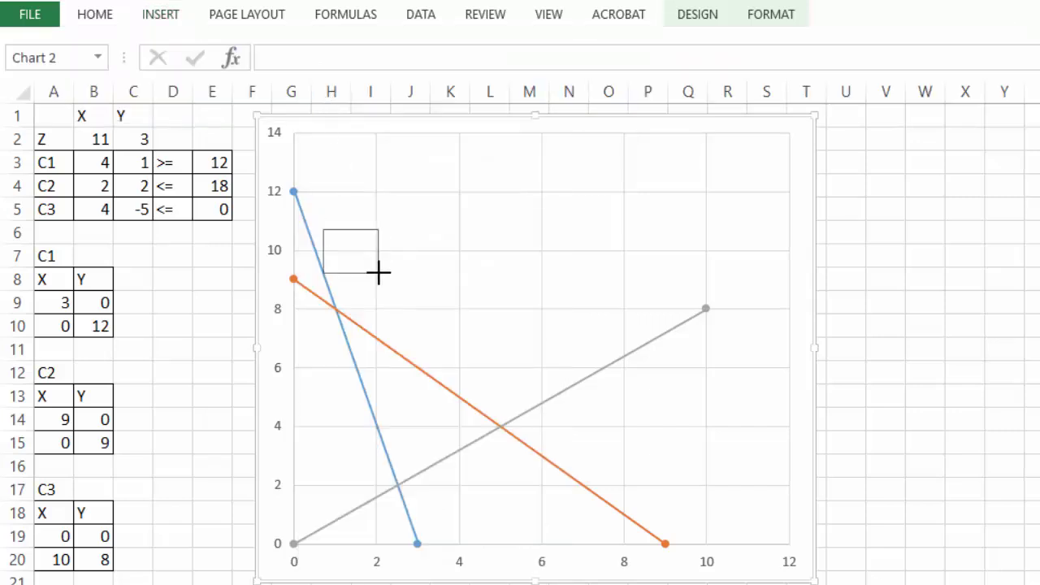
pyautogui.moveTo(324, 229); pyautogui.dragTo(379, 274)
pyautogui.write('C')
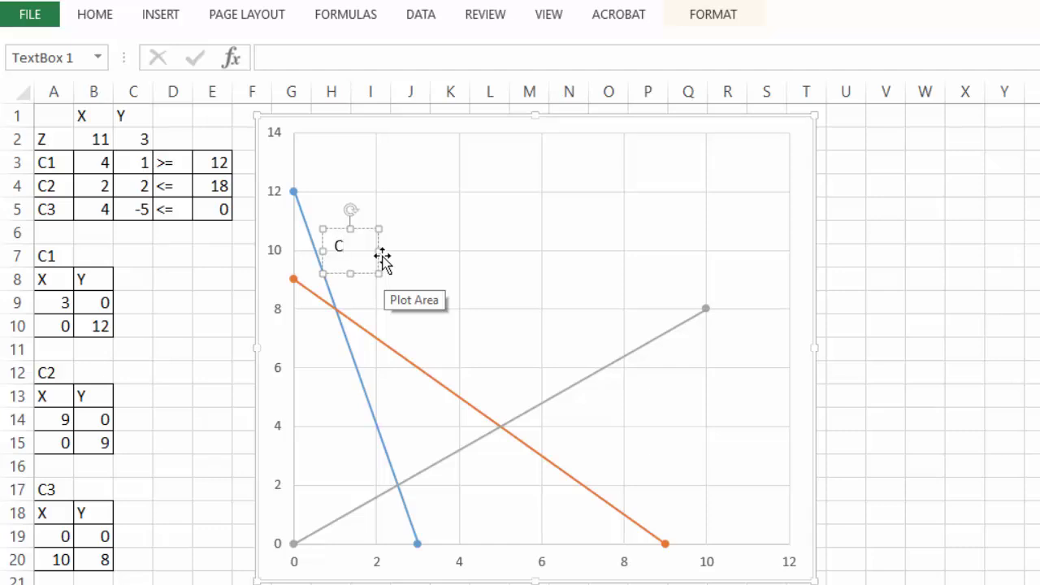
pyautogui.write('1')
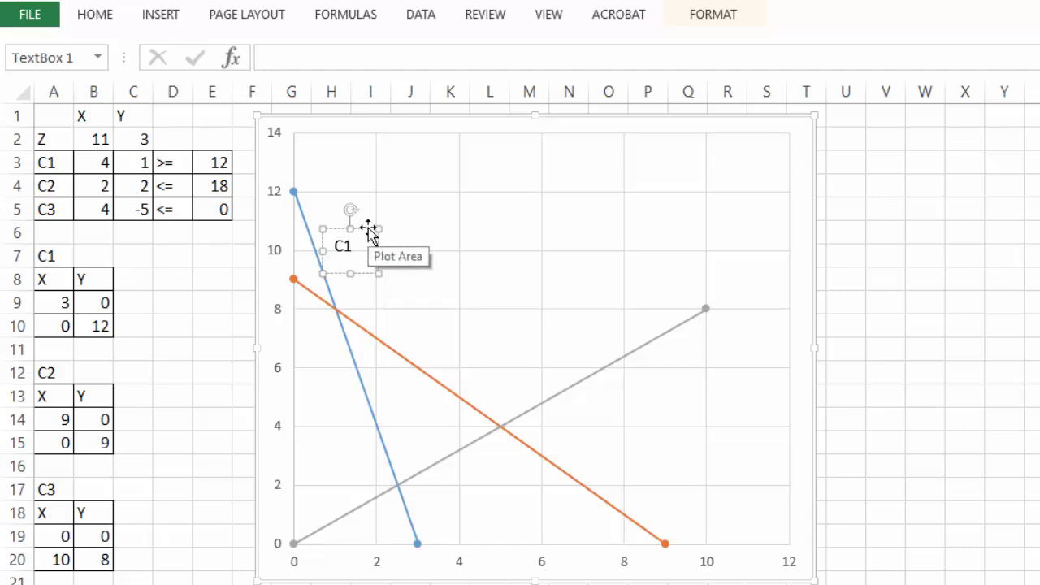
# Copy the label and retype the copies as C2 and C3 beside those lines.
pyautogui.moveTo(368, 230)
pyautogui.keyDown('ctrl'); pyautogui.mouseDown()
pyautogui.moveTo(639, 327)
pyautogui.moveTo(648, 483)
pyautogui.mouseUp(); pyautogui.keyUp('ctrl')
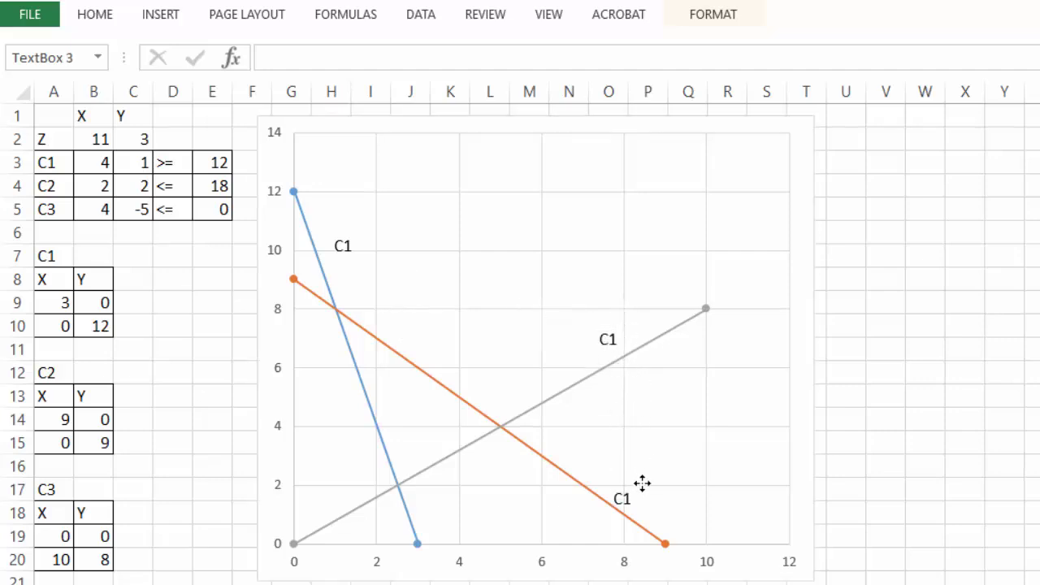
pyautogui.press('BackSpace')
pyautogui.write('2')
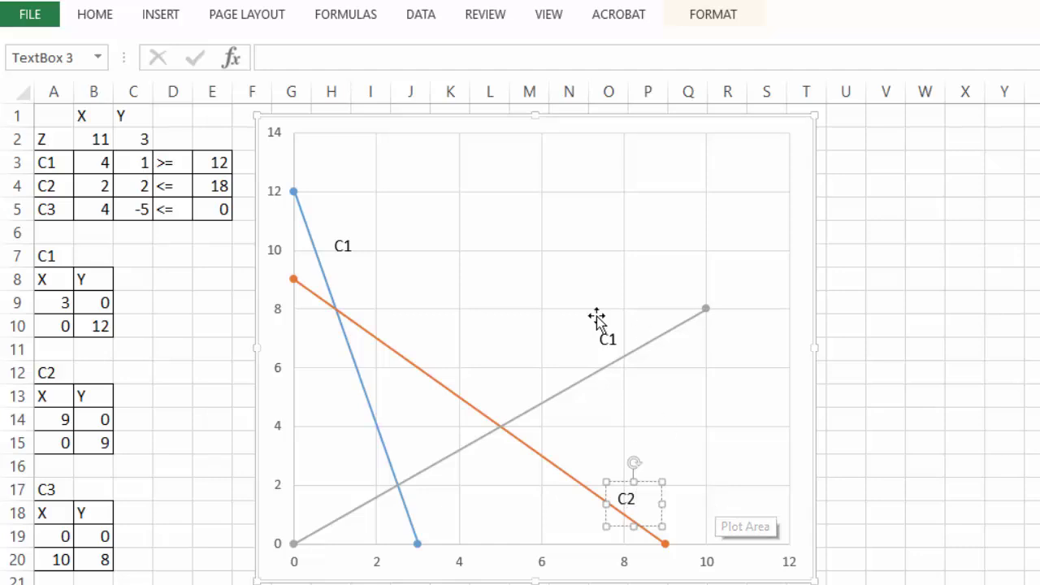
pyautogui.click(616, 339)
pyautogui.press('BackSpace')
pyautogui.write('3')
pyautogui.click(989, 286)
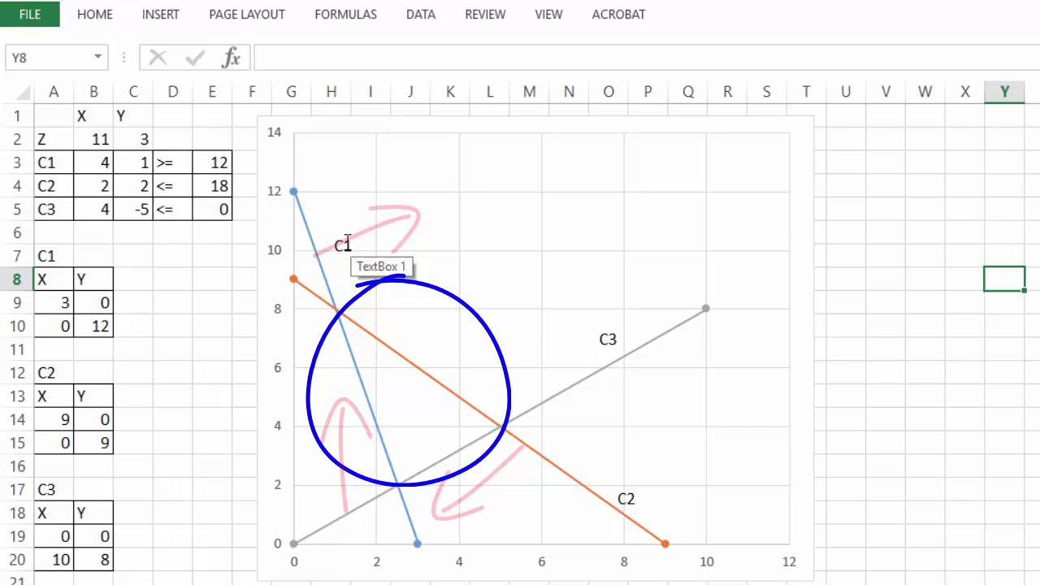
# Copy a label into the enclosed region and retype it as 'Feasible Region'.
pyautogui.moveTo(365, 252); pyautogui.dragTo(432, 419)
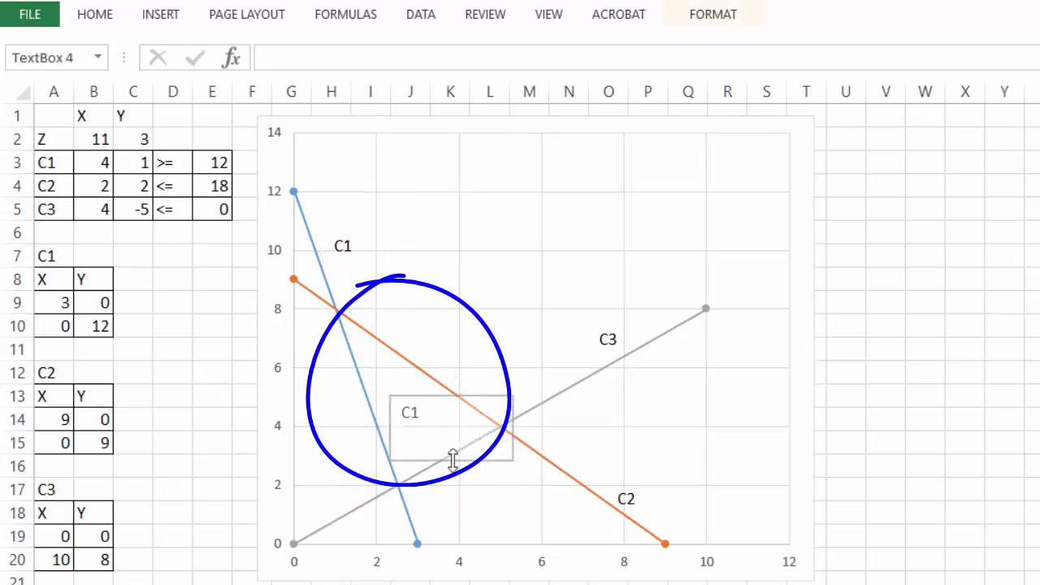
pyautogui.doubleClick(410, 413)
pyautogui.write('Feasible')
pyautogui.press('Return')
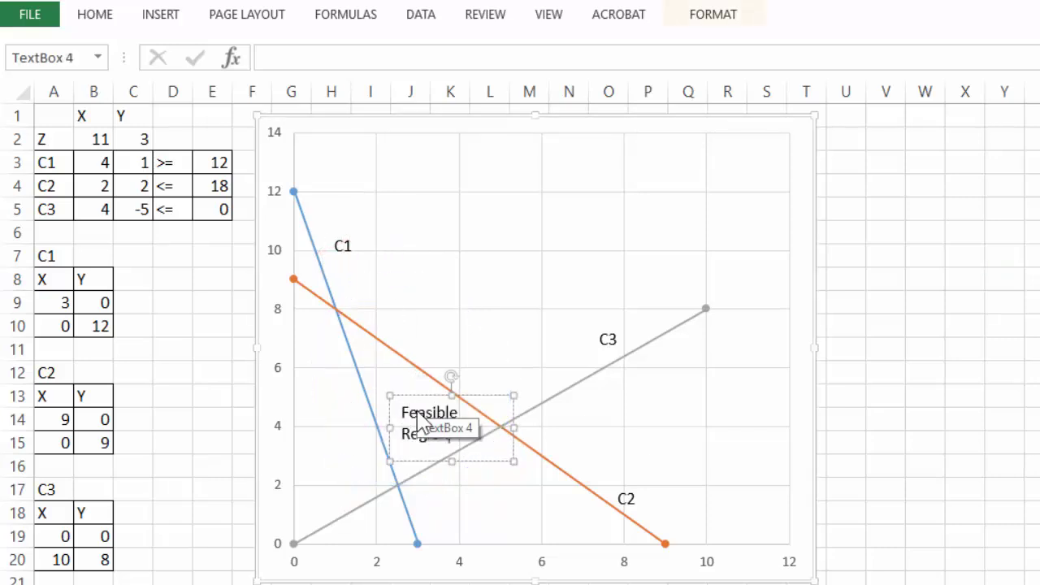
pyautogui.moveTo(514, 428); pyautogui.dragTo(487, 428)
pyautogui.click(1033, 348)
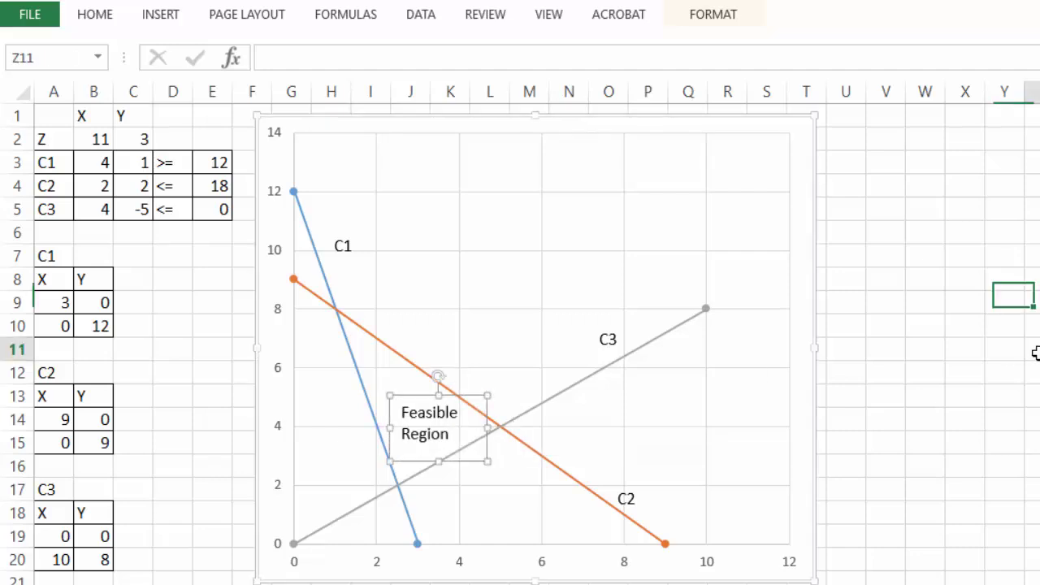
pyautogui.click(435, 415)
pyautogui.moveTo(420, 395); pyautogui.dragTo(409, 385)
pyautogui.click(1030, 302)
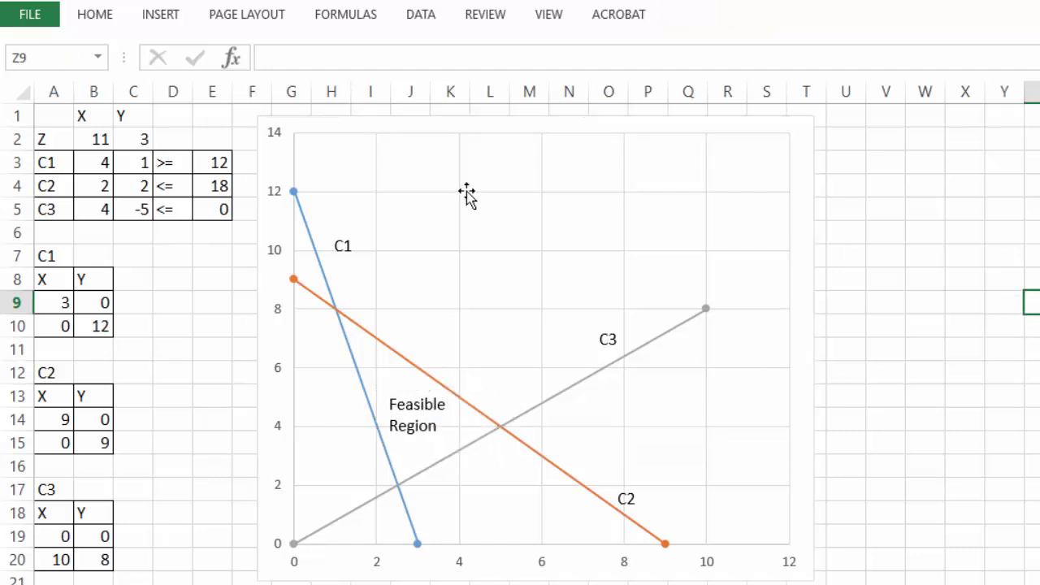
# Draw a freeform triangle joining the C1/C2, C1/C3 and C2/C3 intersections.
pyautogui.click(159, 15)
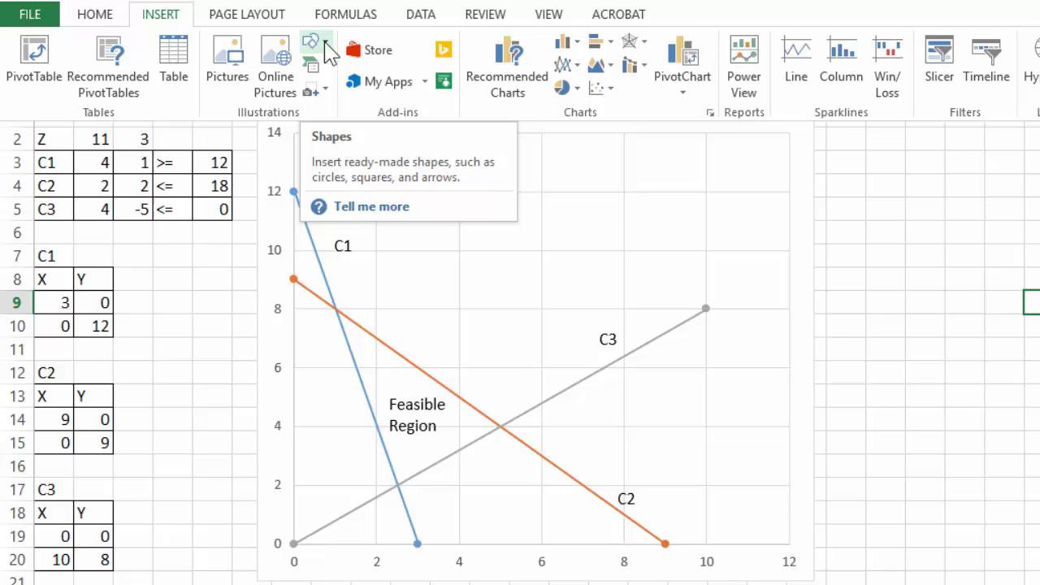
pyautogui.click(313, 45)
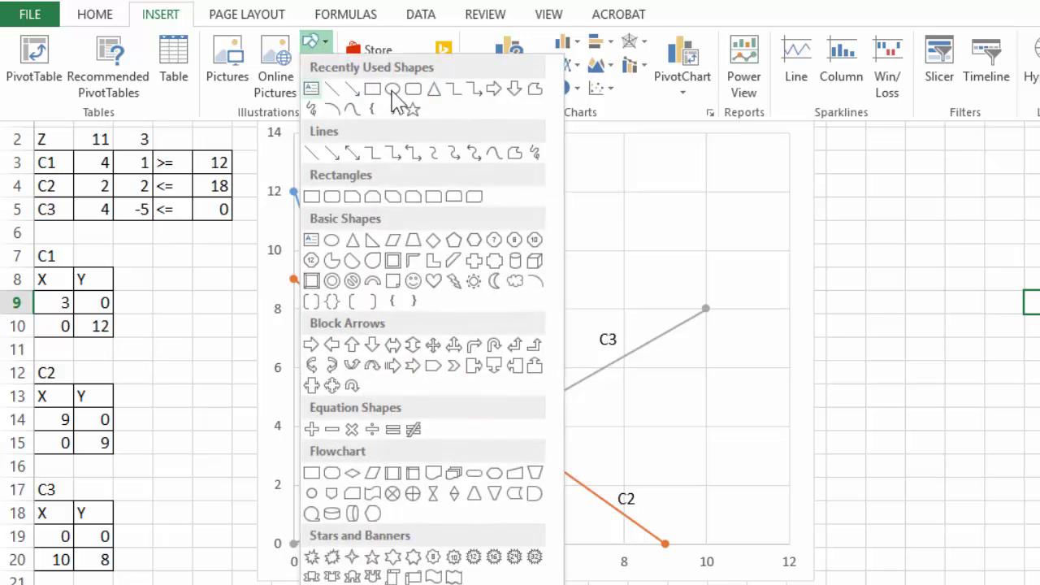
pyautogui.click(539, 95)
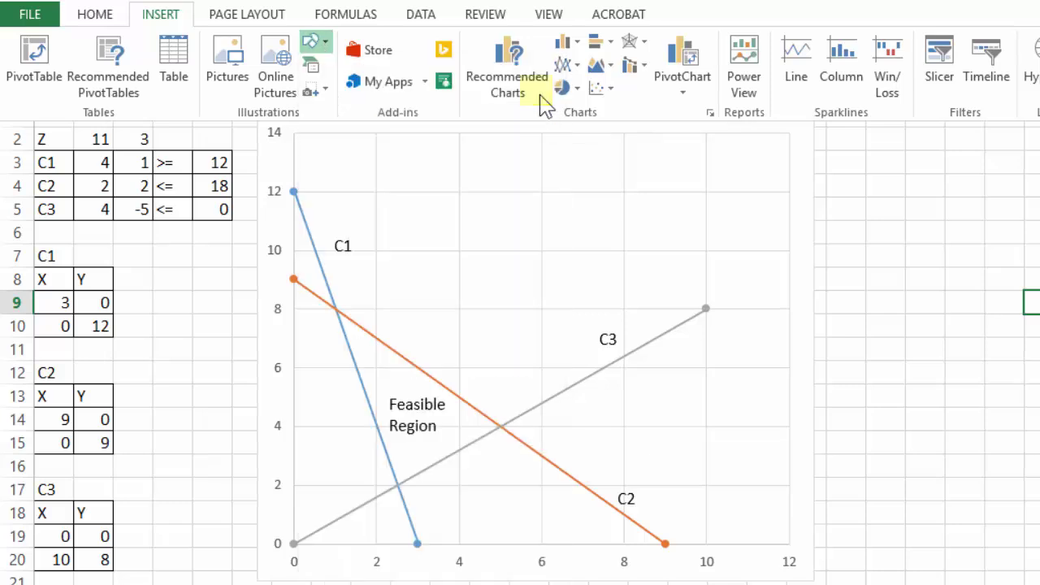
pyautogui.click(336, 310)
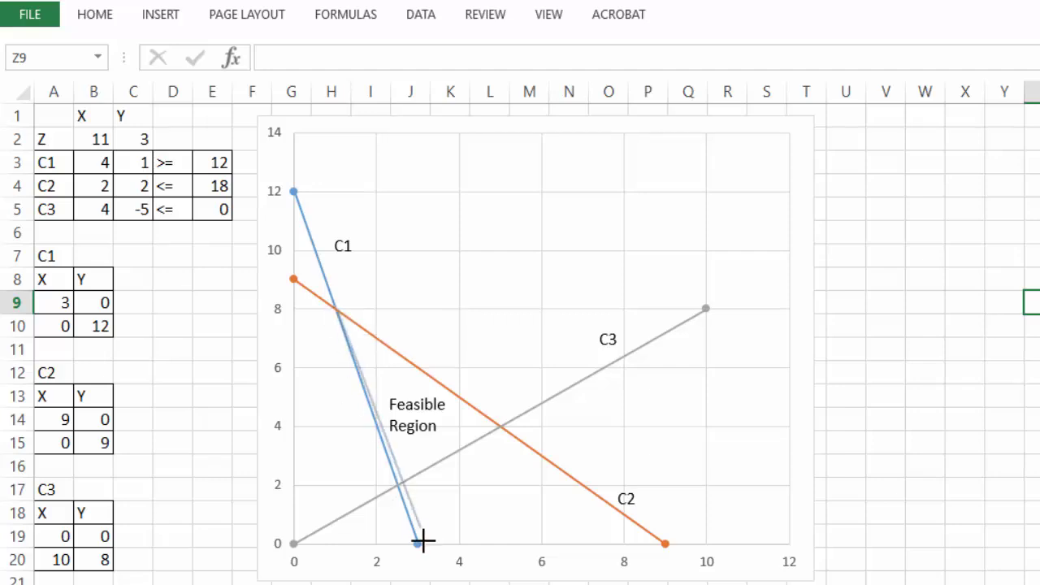
pyautogui.click(396, 484)
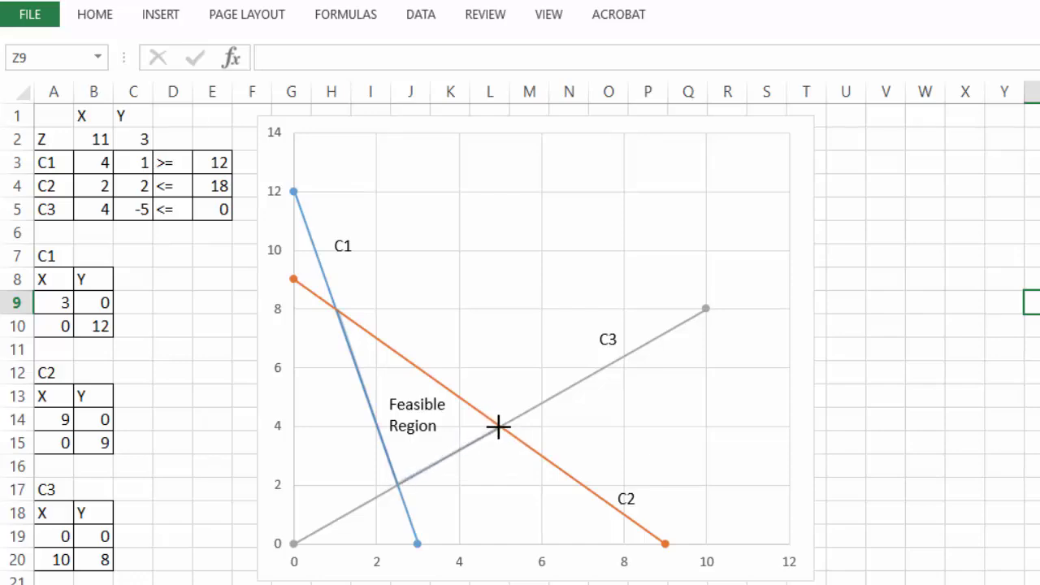
pyautogui.click(498, 426)
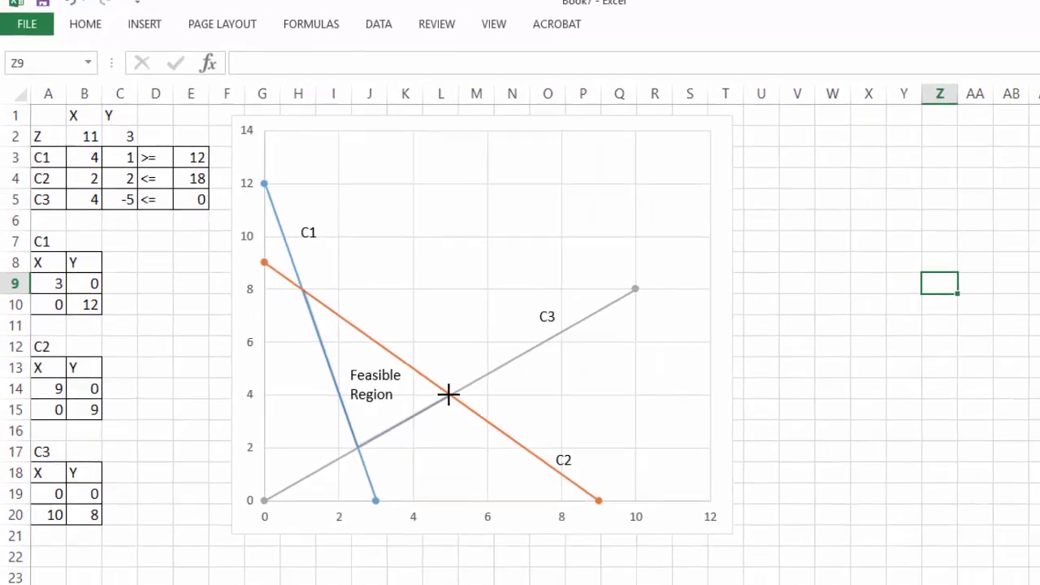
pyautogui.click(271, 274)
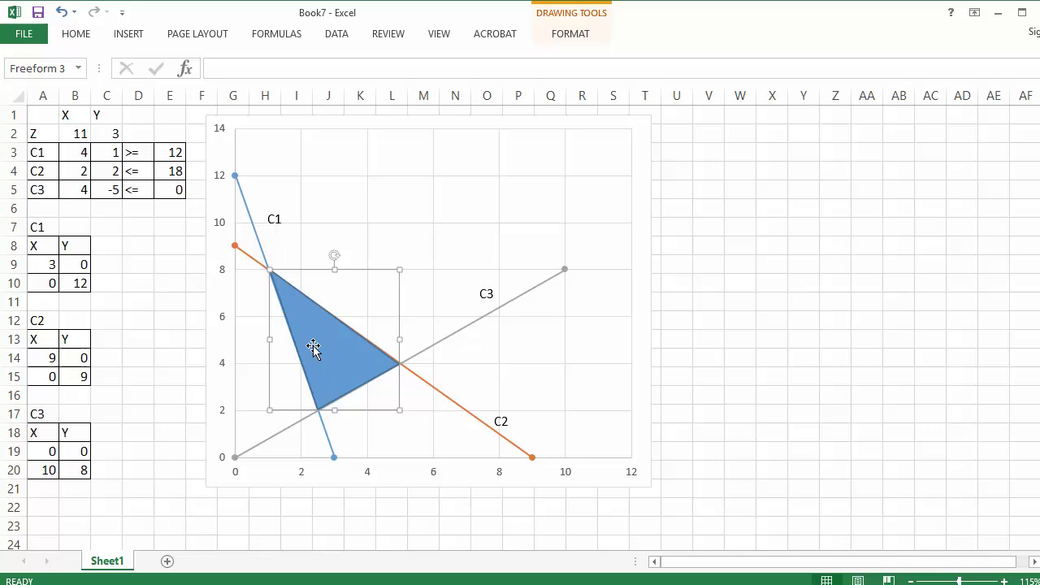
# Adjust the triangle's fill in Format Shape to make it semi-transparent.
pyautogui.rightClick(314, 350)
pyautogui.click(366, 335)
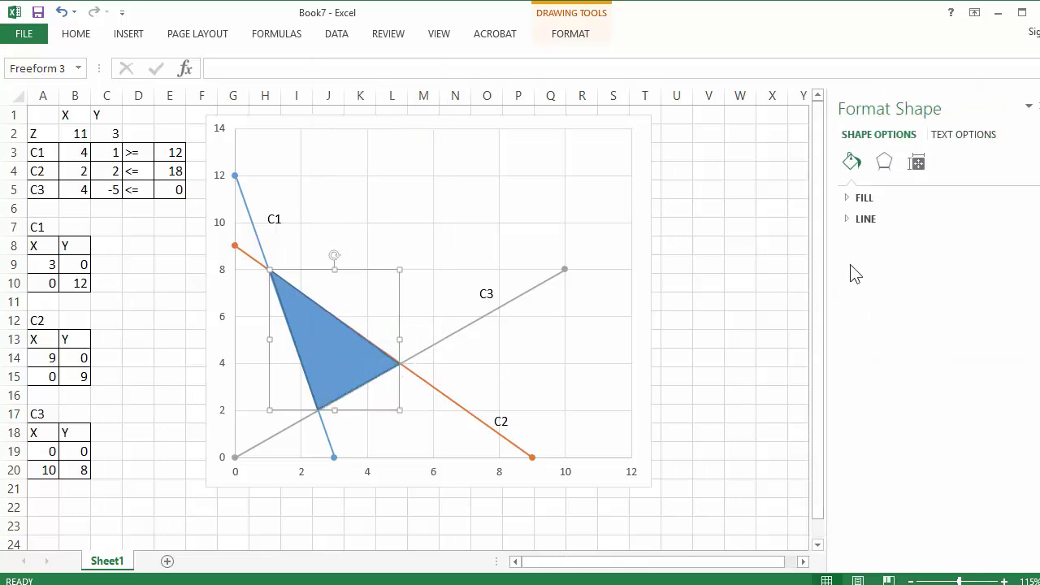
pyautogui.click(863, 199)
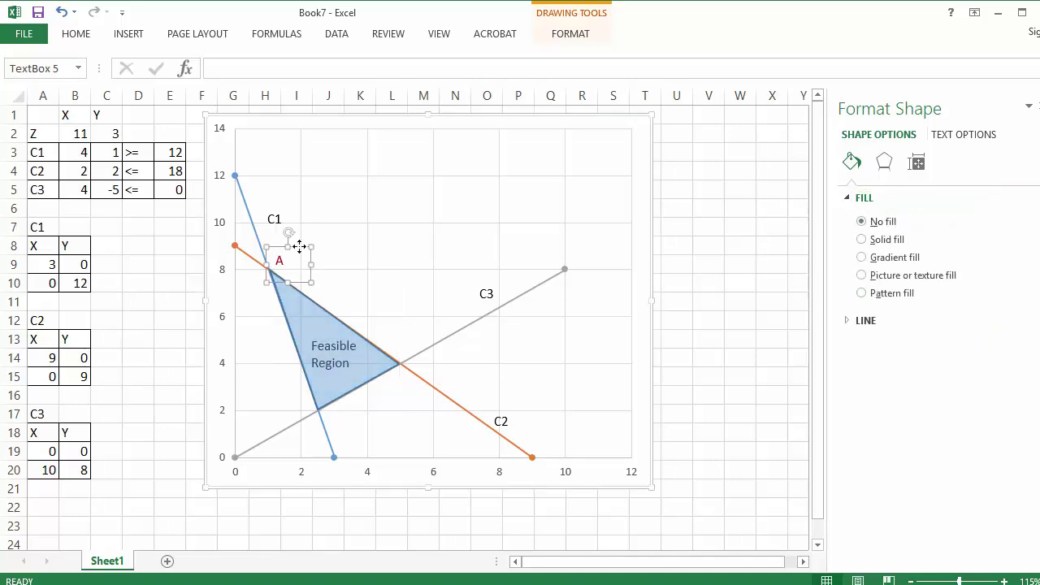
# Label the bottom corner B and the right-hand corner C.
pyautogui.moveTo(302, 254)
pyautogui.mouseDown()
pyautogui.moveTo(428, 345)
pyautogui.moveTo(335, 421)
pyautogui.mouseUp()
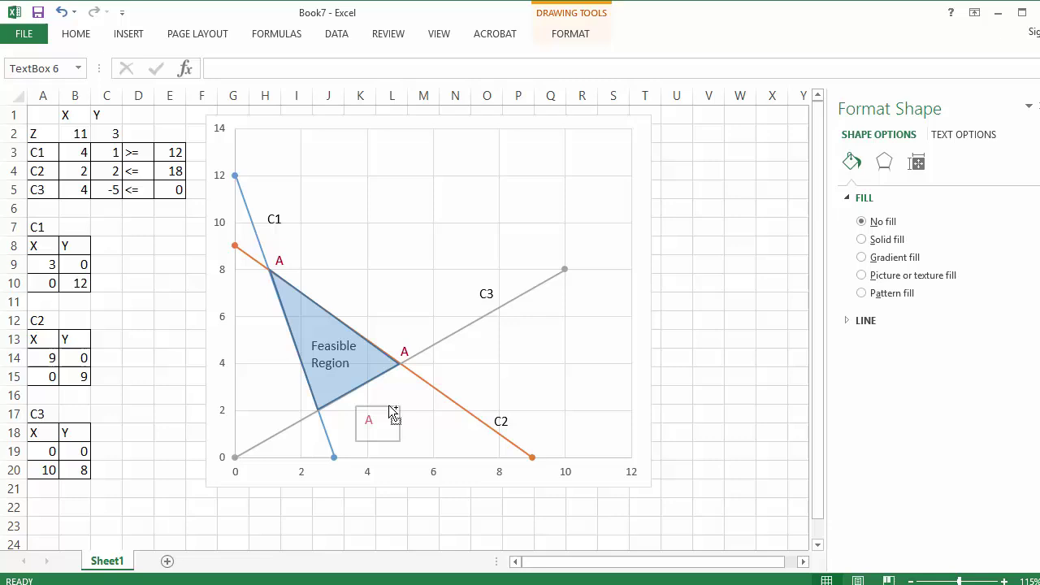
pyautogui.write('B')
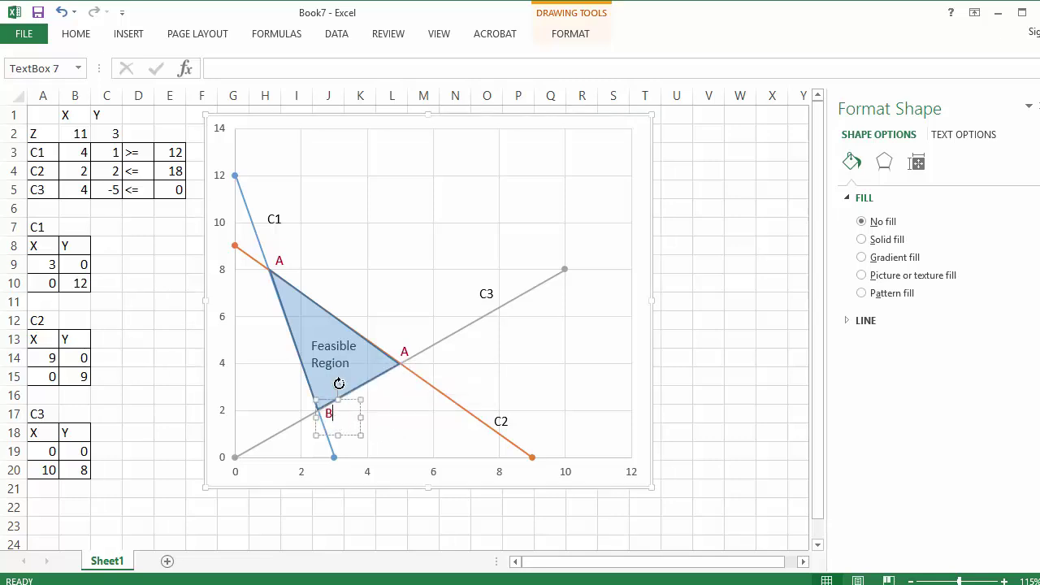
pyautogui.click(401, 353)
pyautogui.doubleClick(404, 351)
pyautogui.write('B')
pyautogui.press('BackSpace')
pyautogui.write('C')
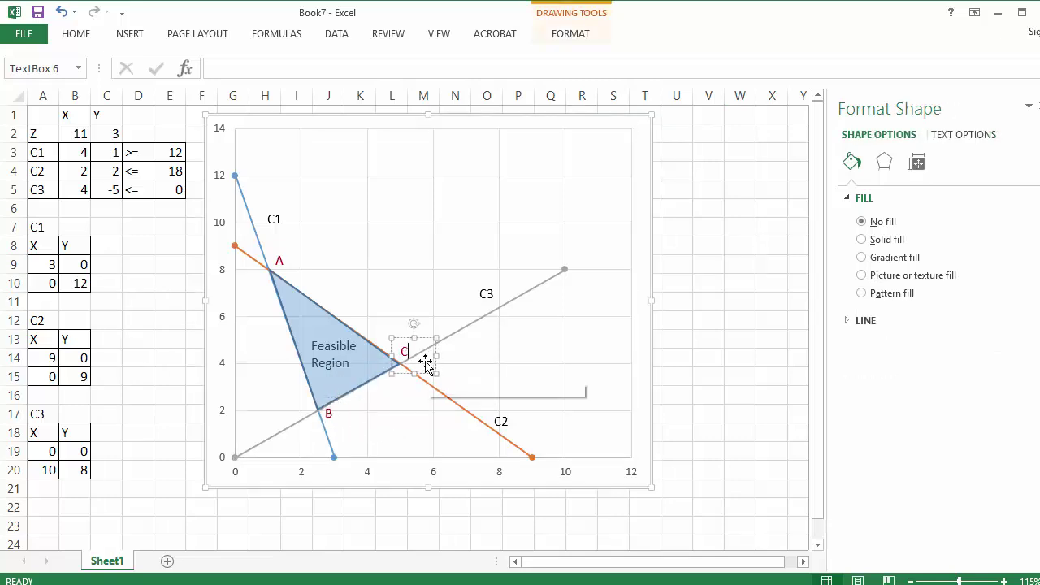
pyautogui.click(708, 123)
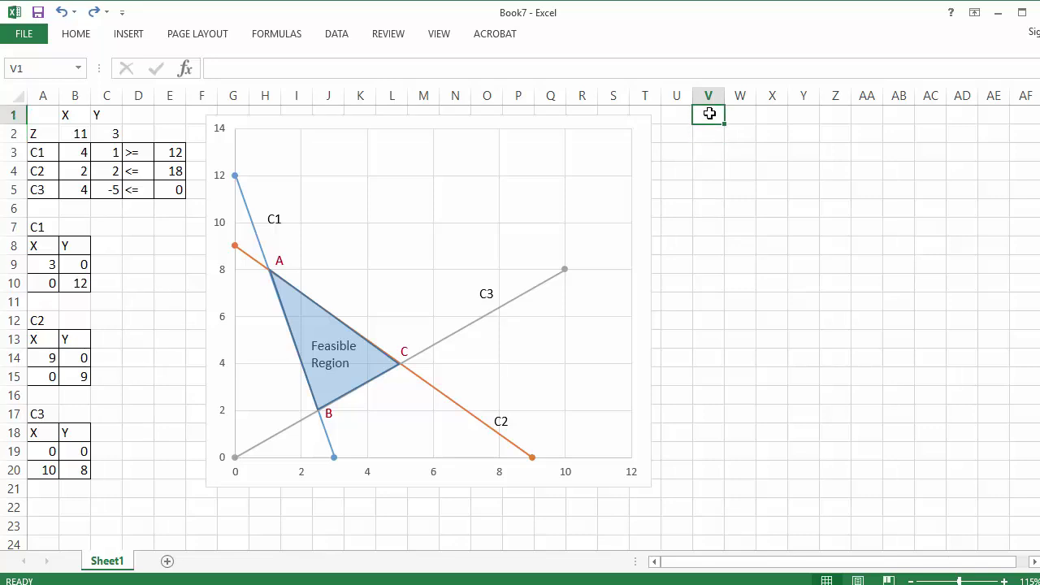
# Add a 'Point A' heading and paste the C1 and C2 constraint rows beneath it.
pyautogui.write('pOnt A')
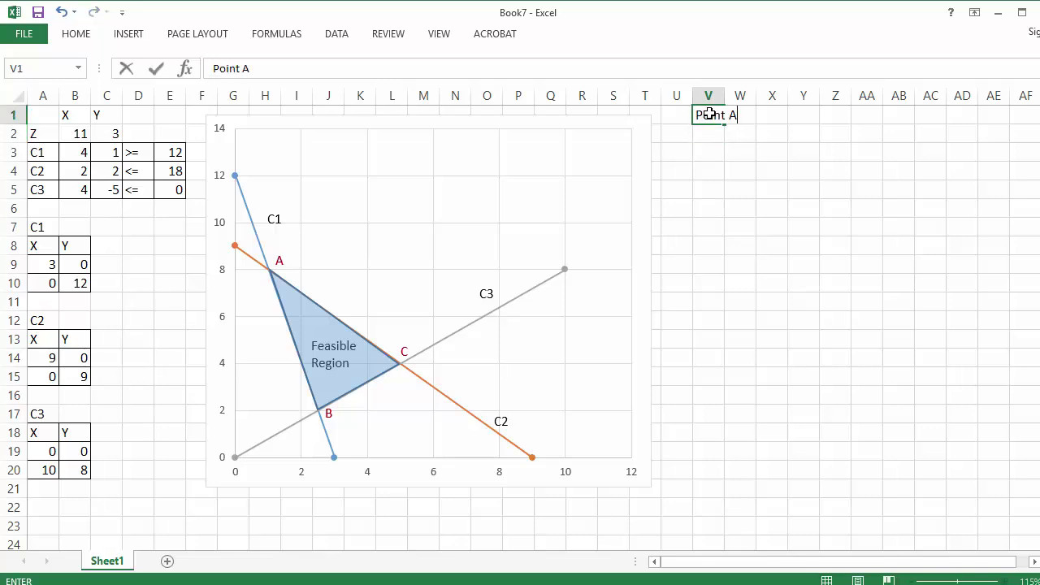
pyautogui.press('Return')
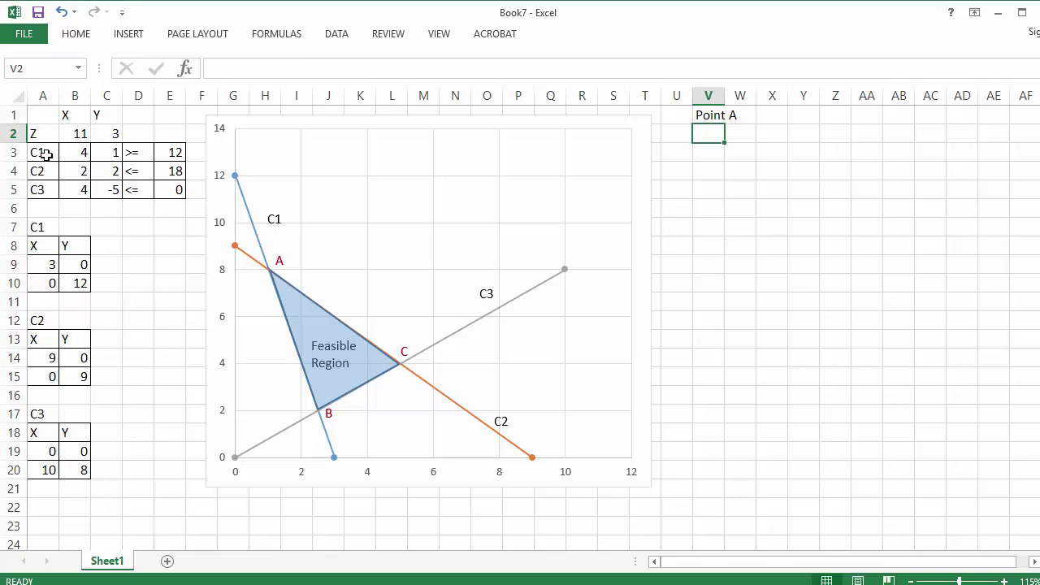
pyautogui.moveTo(47, 154); pyautogui.dragTo(176, 171)
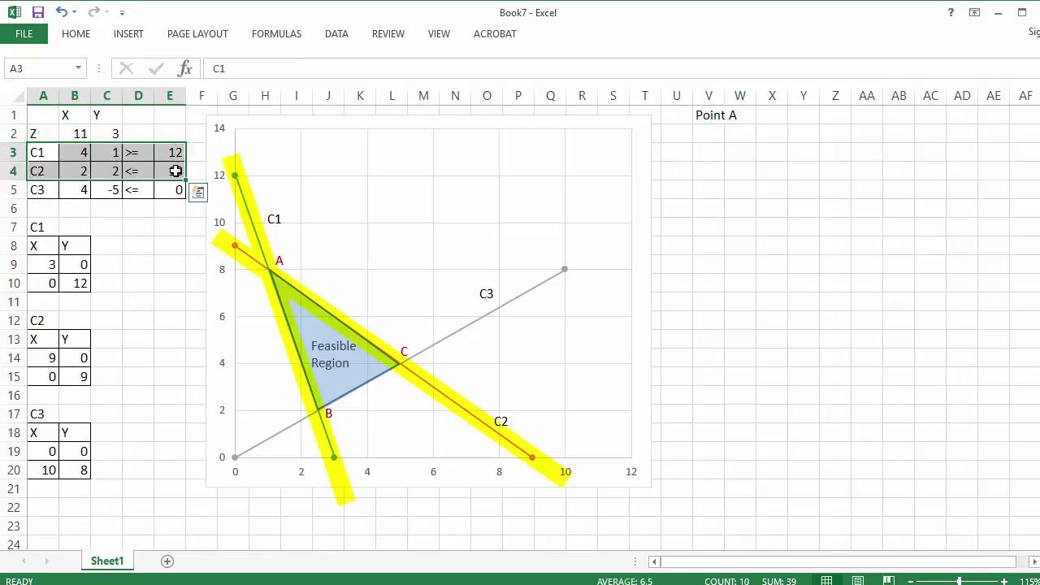
pyautogui.hotkey('ctrl', 'c')
pyautogui.click(706, 136)
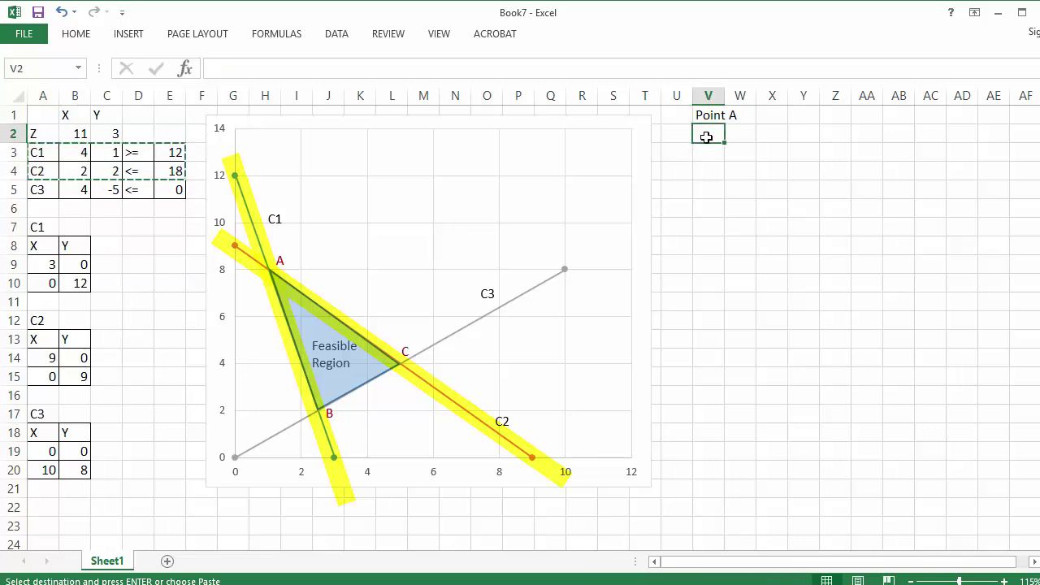
pyautogui.hotkey('ctrl', 'v')
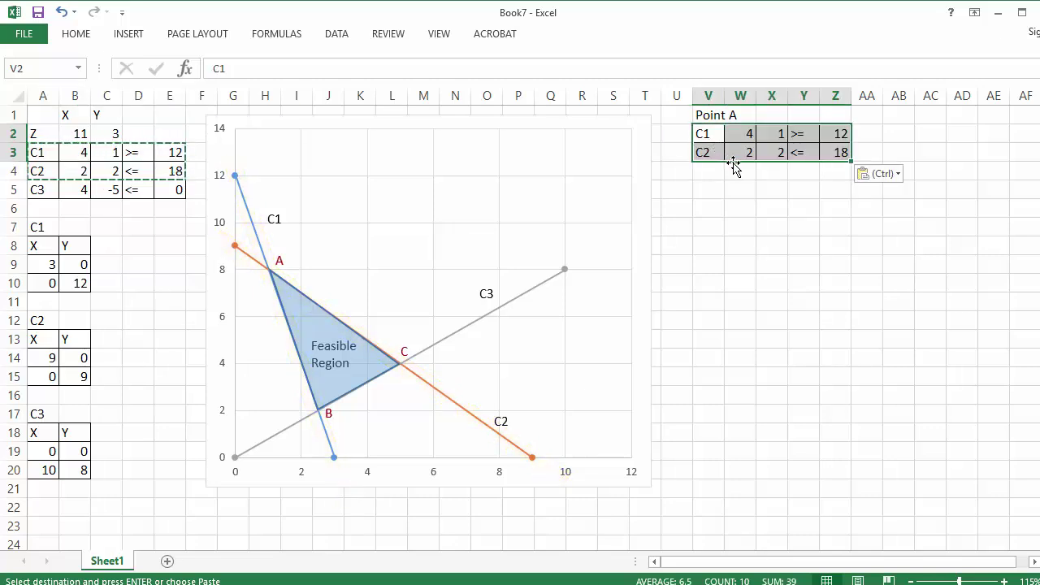
# Enter the labels X, Y and Z in AB2:AB4.
pyautogui.click(899, 134)
pyautogui.write('X')
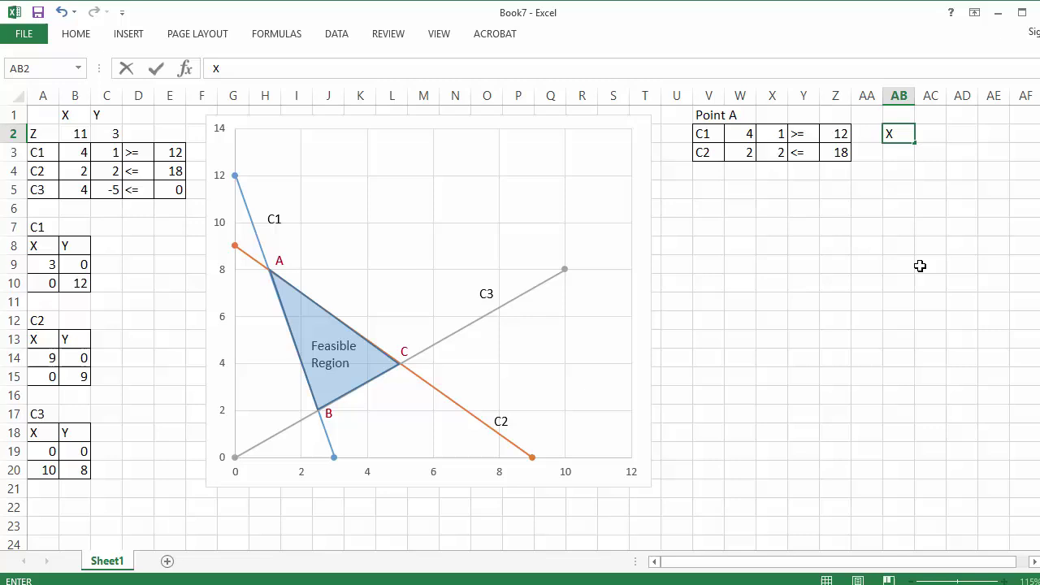
pyautogui.press('Return')
pyautogui.write('Y')
pyautogui.press('Return')
pyautogui.write('Z')
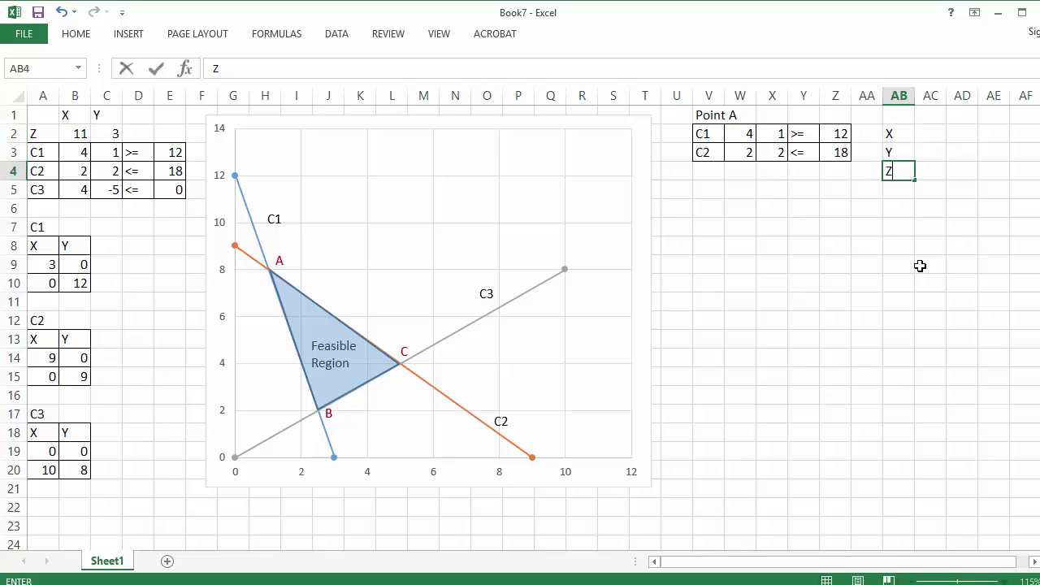
pyautogui.press('Return')
# Fill the X and Y result cells yellow and the Z result cell pale green.
pyautogui.moveTo(932, 134); pyautogui.dragTo(934, 153)
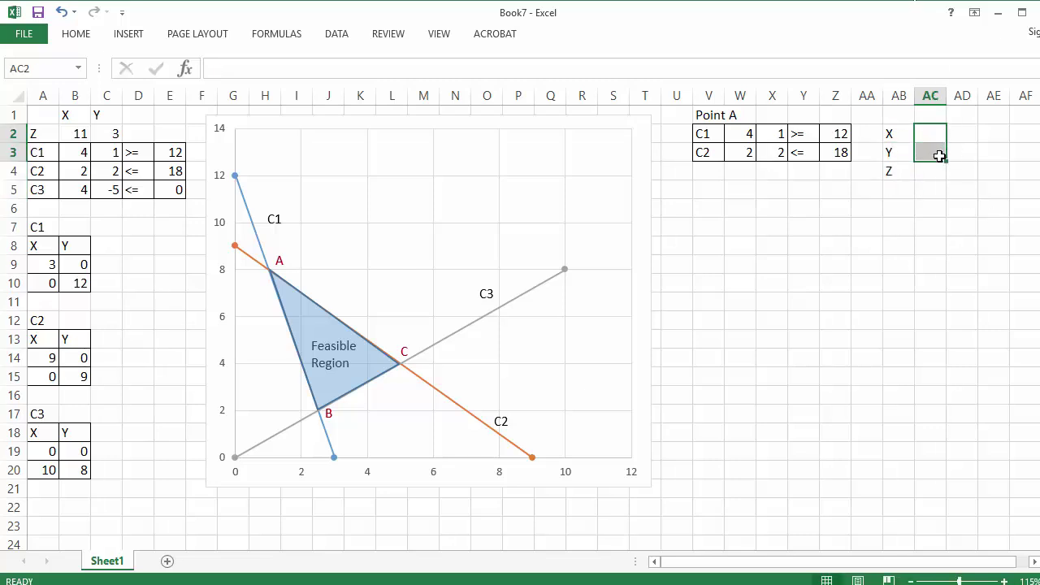
pyautogui.rightClick(936, 151)
pyautogui.click(978, 130)
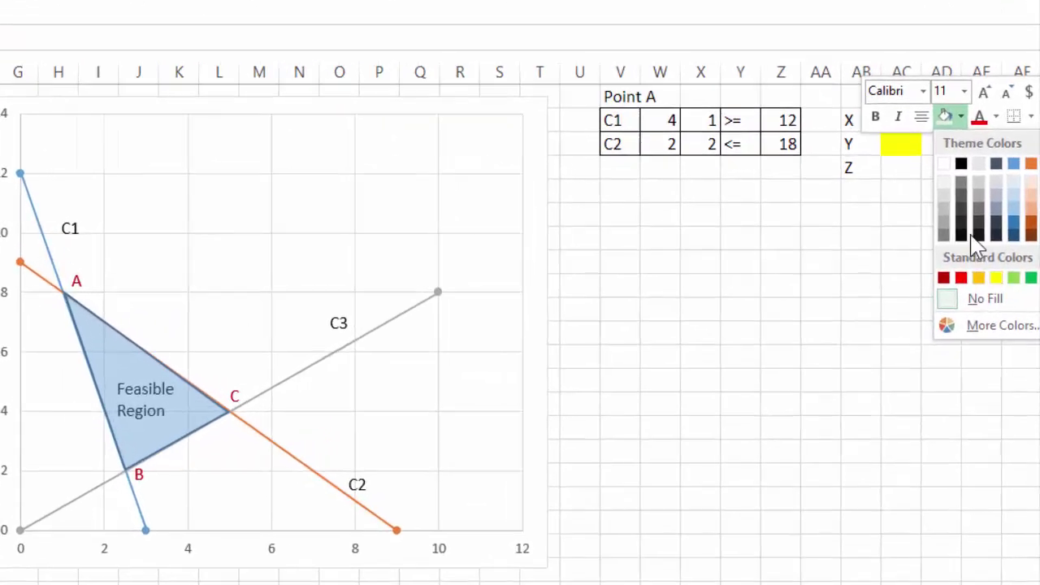
pyautogui.click(998, 258)
pyautogui.click(886, 163)
pyautogui.rightClick(889, 166)
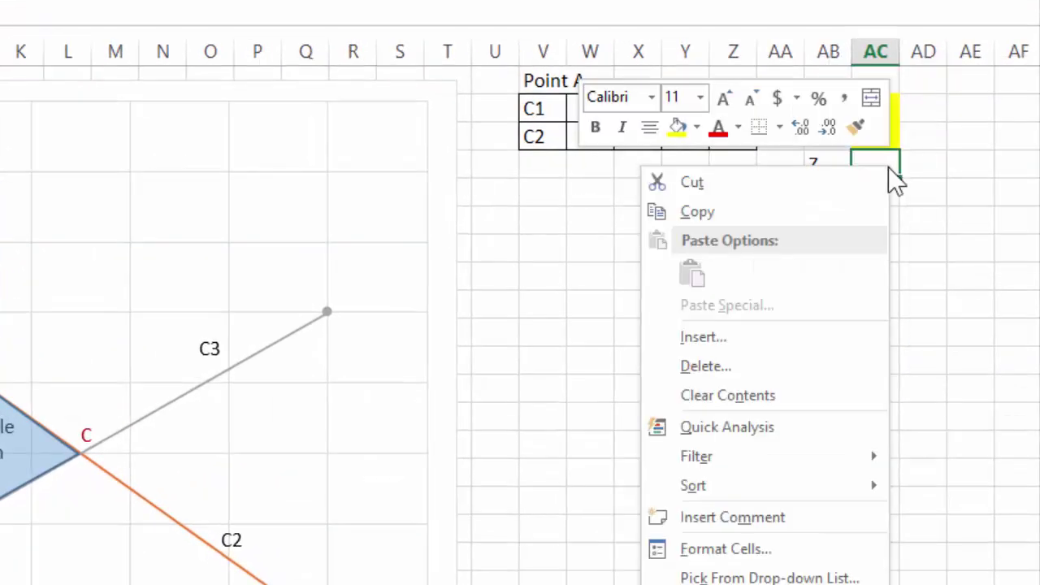
pyautogui.click(699, 130)
pyautogui.click(864, 218)
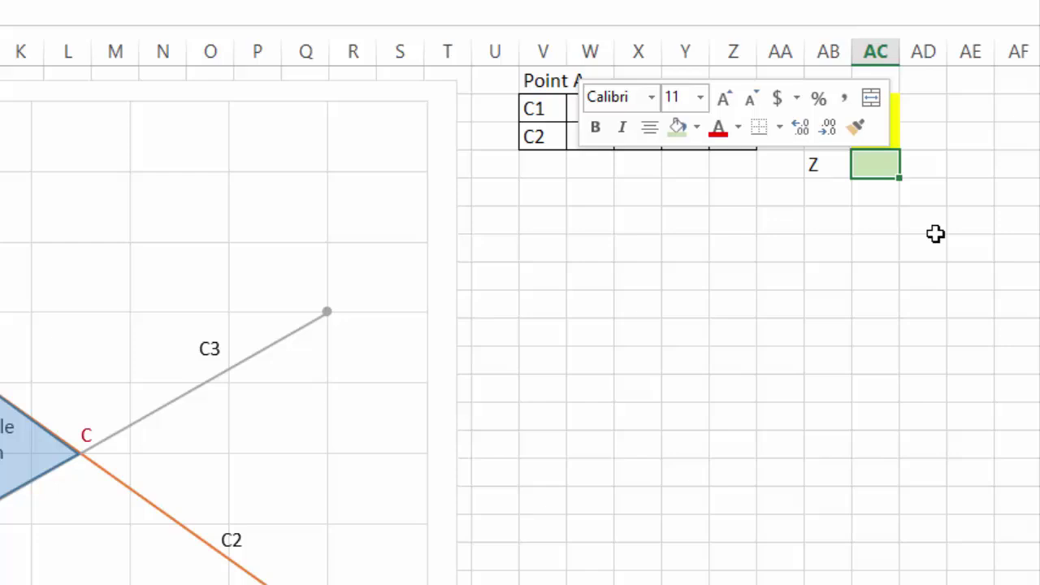
pyautogui.click(860, 101)
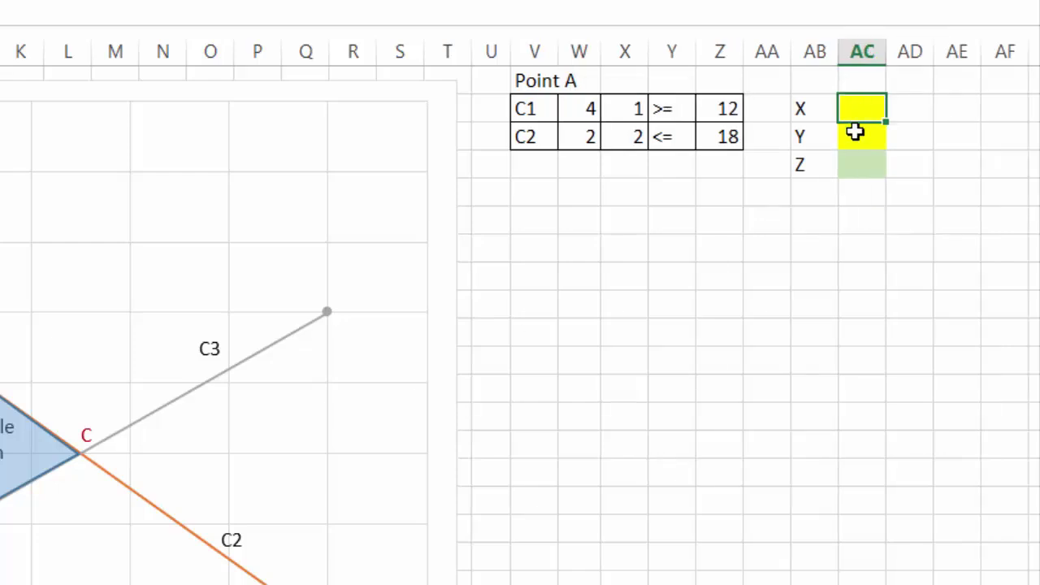
# Enter =MMULT(MINVERSE(W2:X3),Z2:Z3) as an array formula in AC2:AC3.
pyautogui.keyDown('shift'); pyautogui.click(855, 142); pyautogui.keyUp('shift')
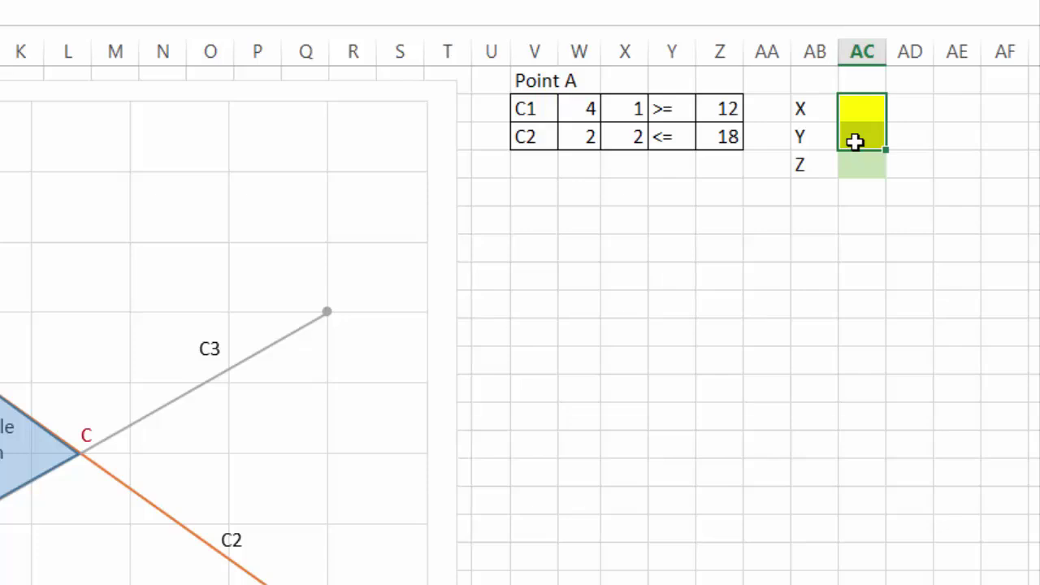
pyautogui.write('=M')
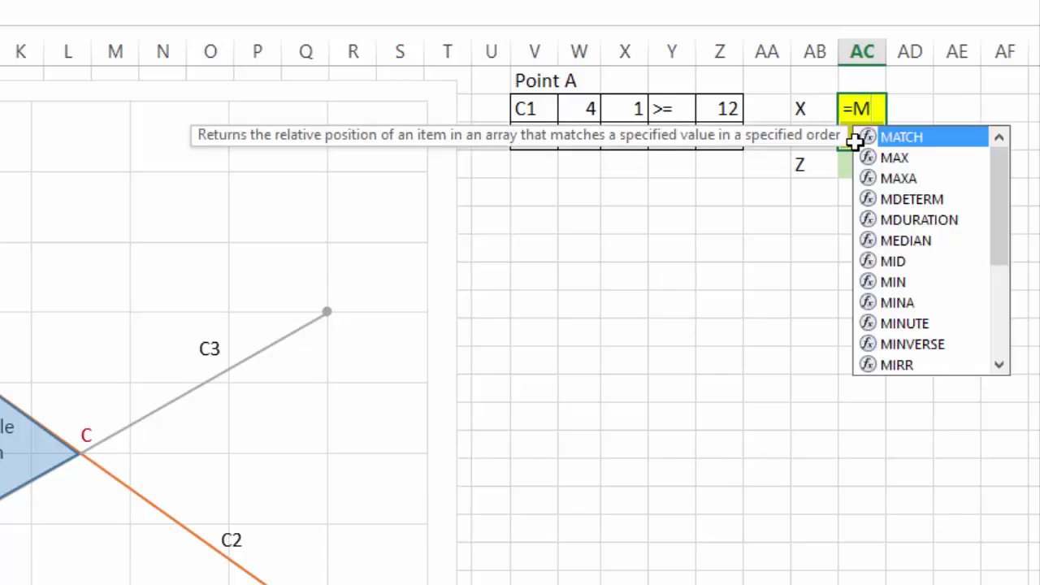
pyautogui.write('MUL')
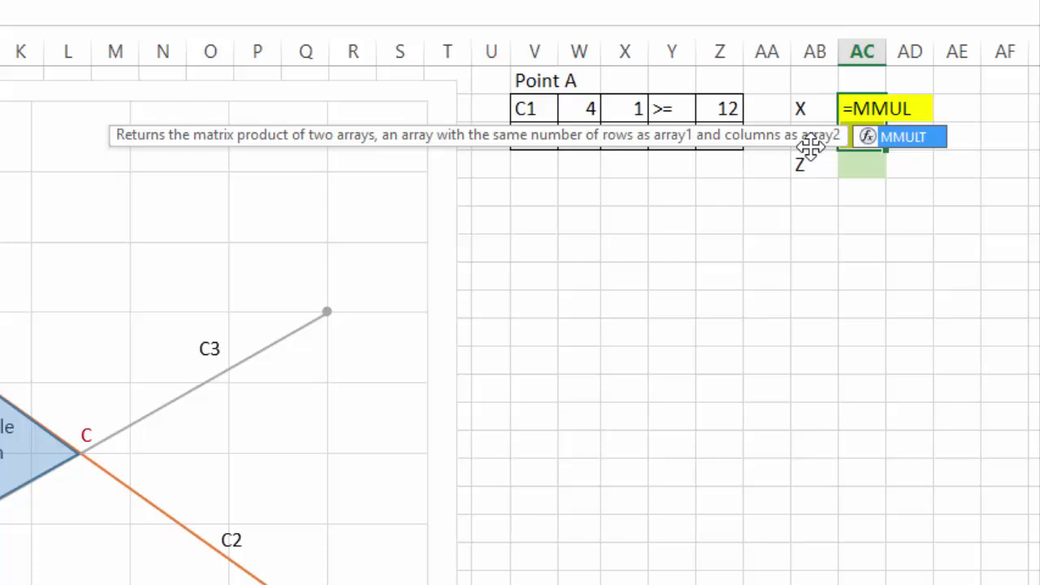
pyautogui.doubleClick(907, 136)
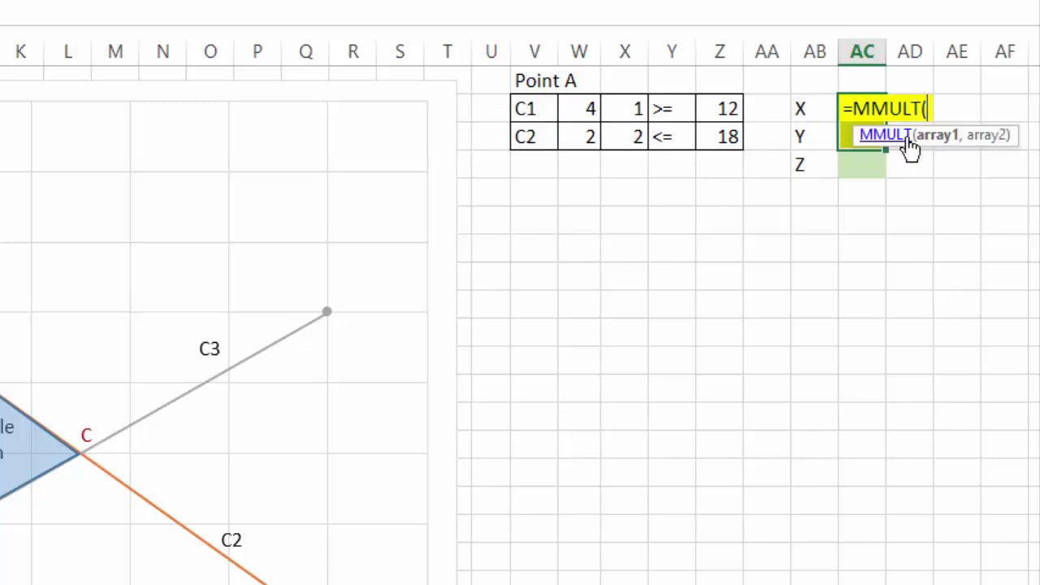
pyautogui.write('MIN')
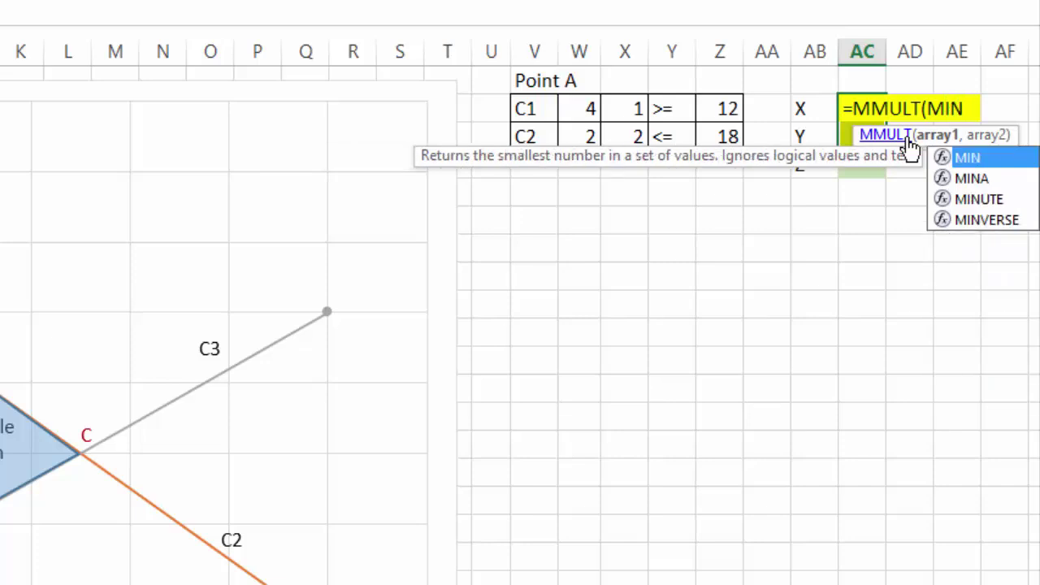
pyautogui.write('V')
pyautogui.doubleClick(978, 156)
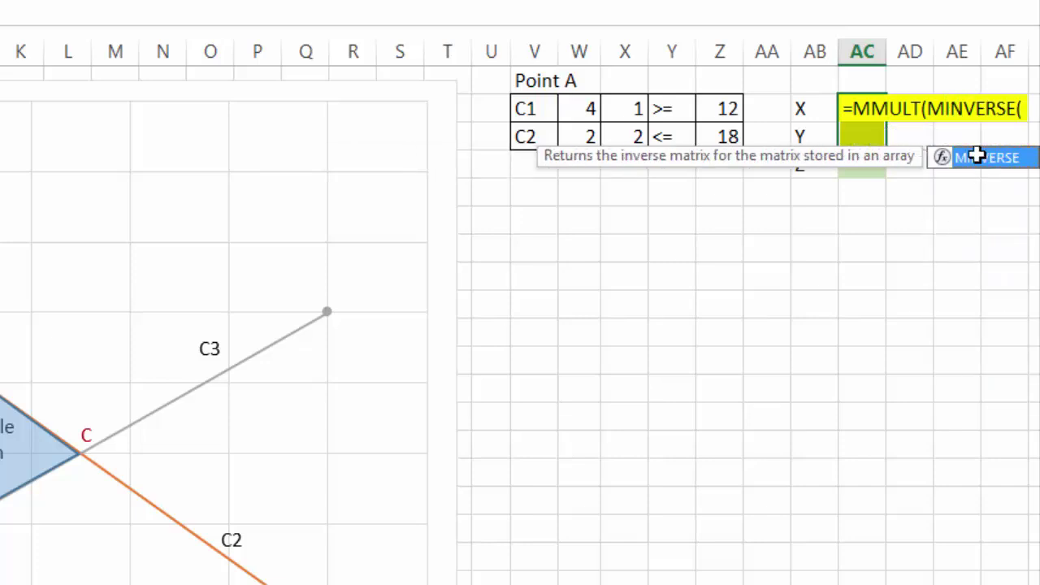
pyautogui.click(597, 109)
pyautogui.moveTo(607, 113); pyautogui.dragTo(628, 136)
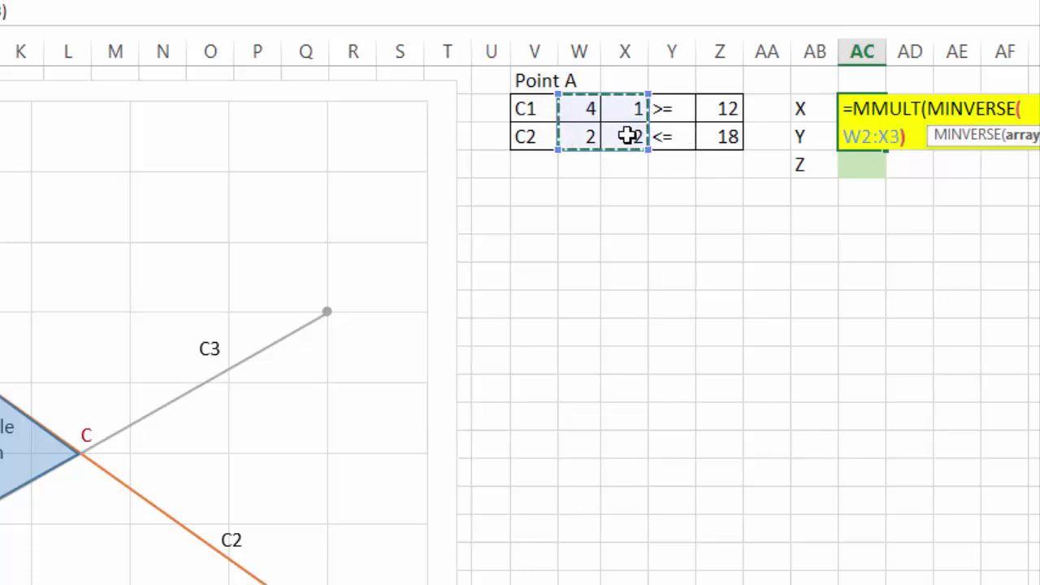
pyautogui.write(')')
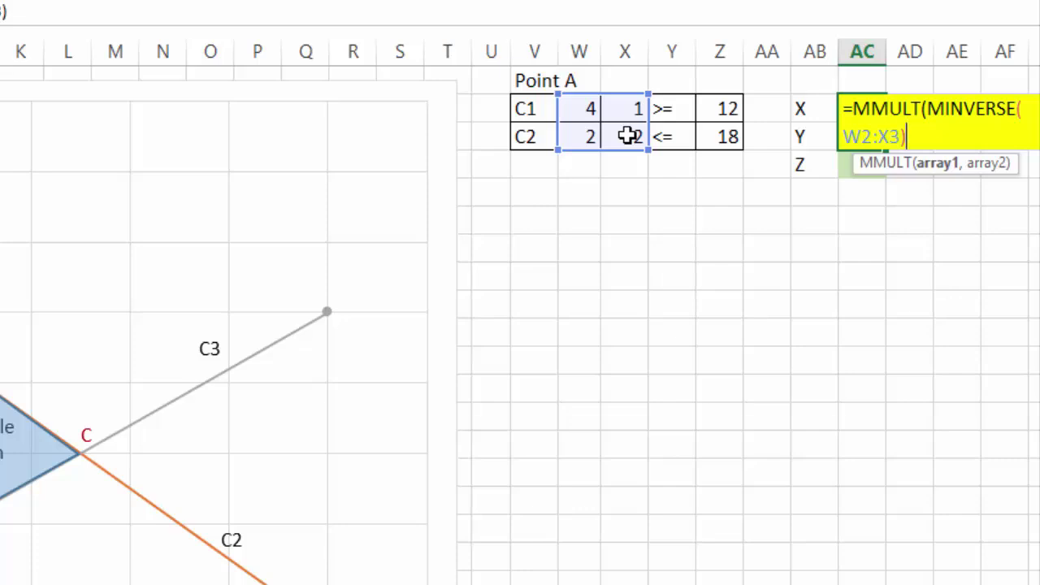
pyautogui.write(',')
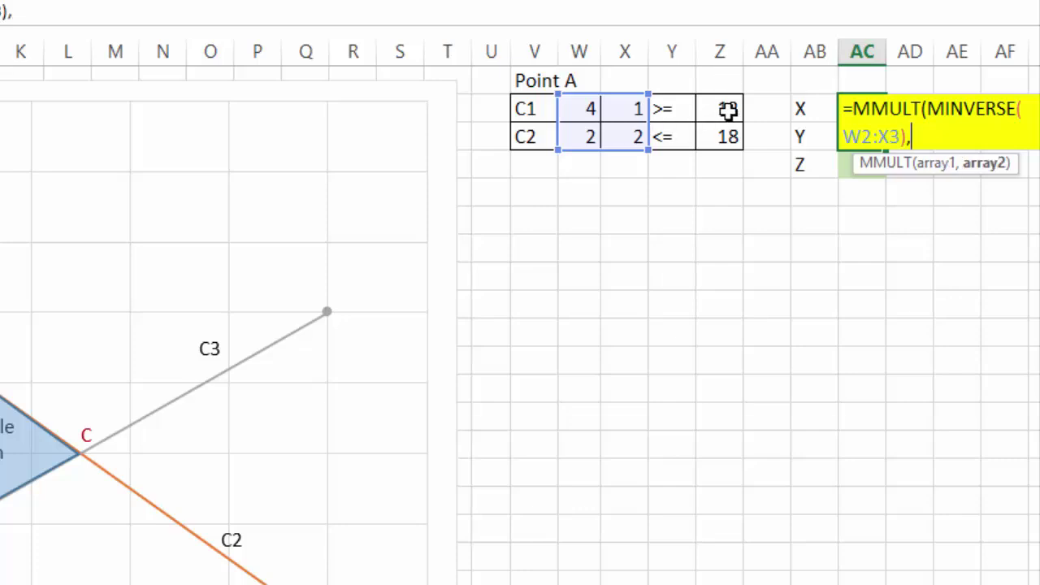
pyautogui.moveTo(729, 105); pyautogui.dragTo(728, 132)
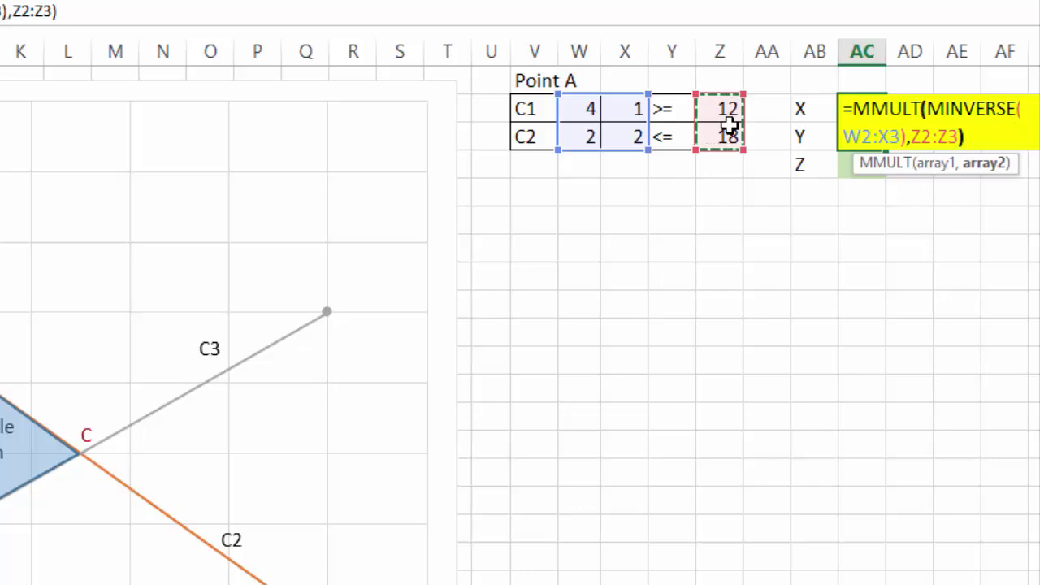
pyautogui.write(')')
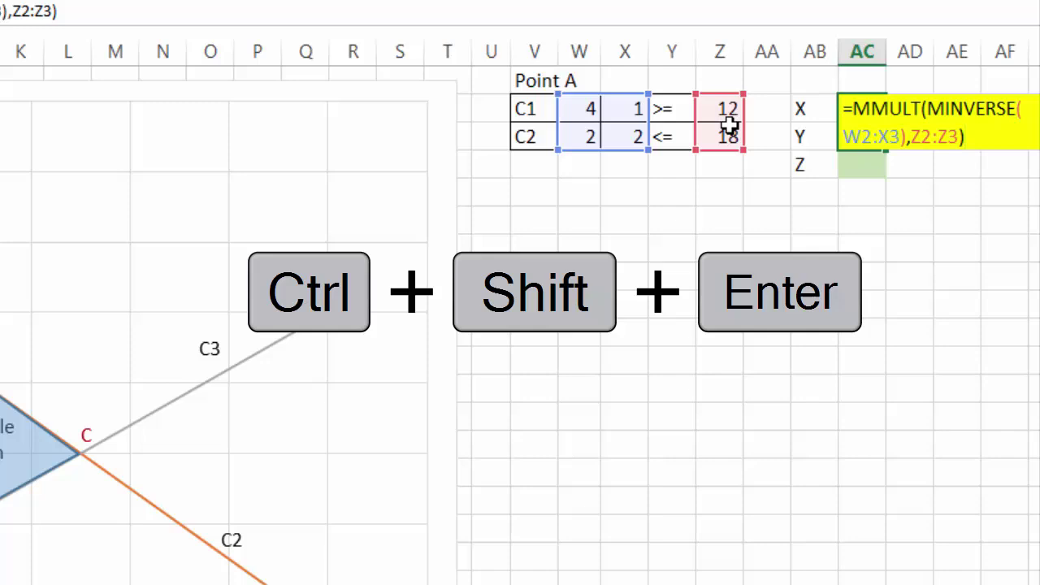
pyautogui.hotkey('ctrl', 'shift', 'Return')
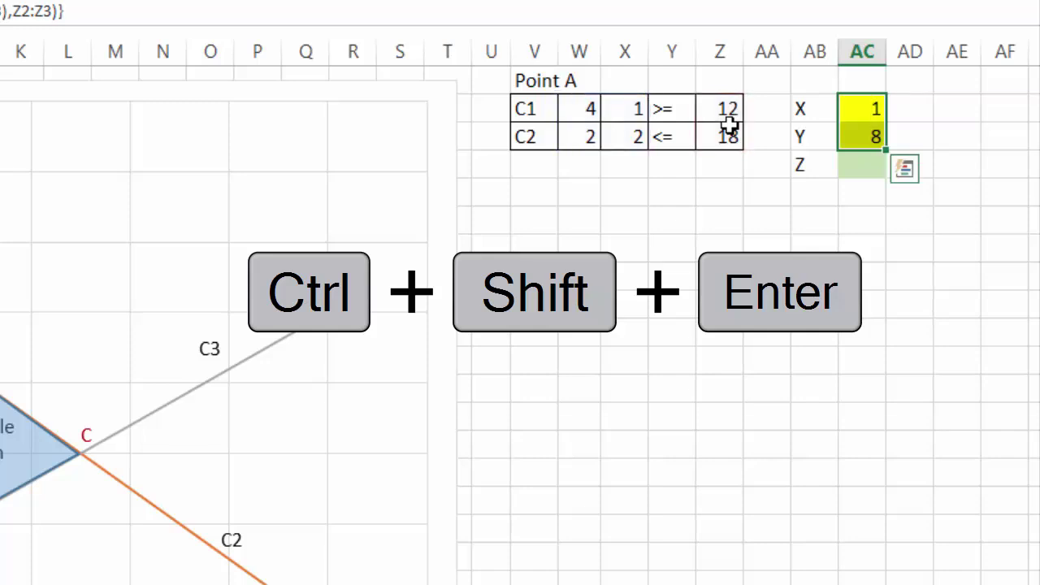
# Paste two copies of the Point A table below the original.
pyautogui.click(864, 277)
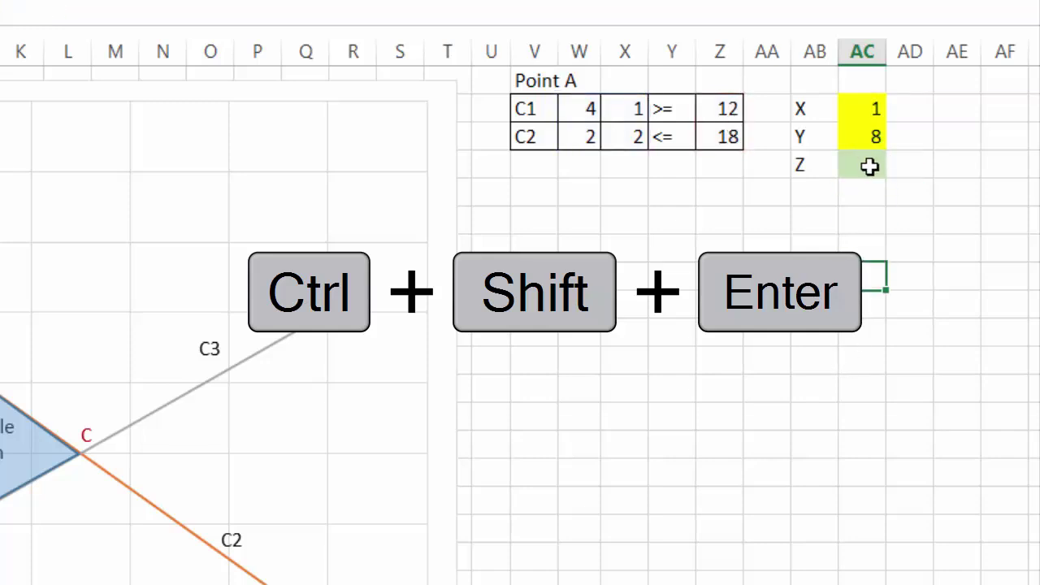
pyautogui.moveTo(870, 166); pyautogui.dragTo(549, 79)
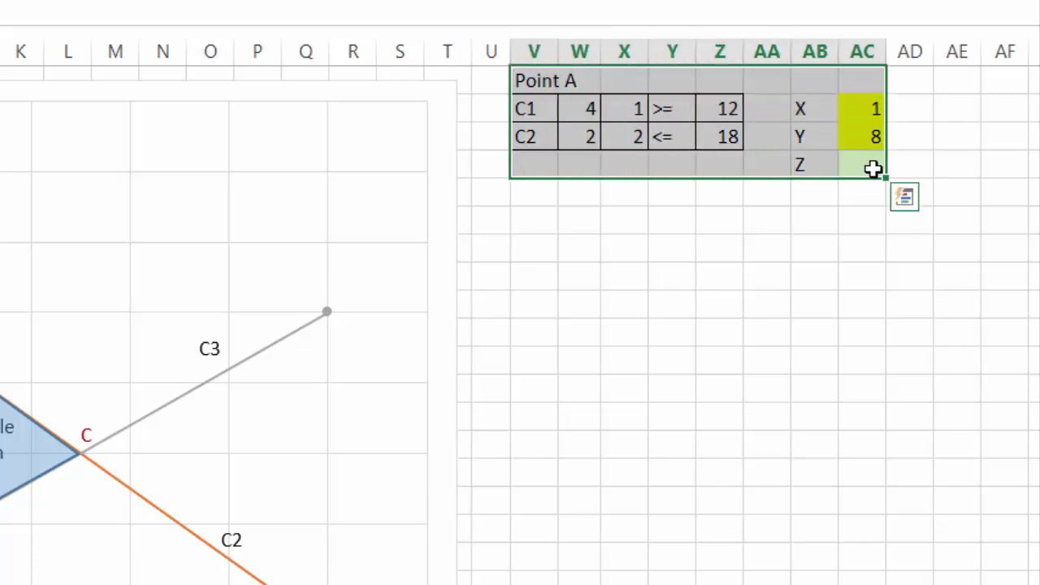
pyautogui.hotkey('ctrl', 'c')
pyautogui.click(536, 246)
pyautogui.hotkey('ctrl', 'v')
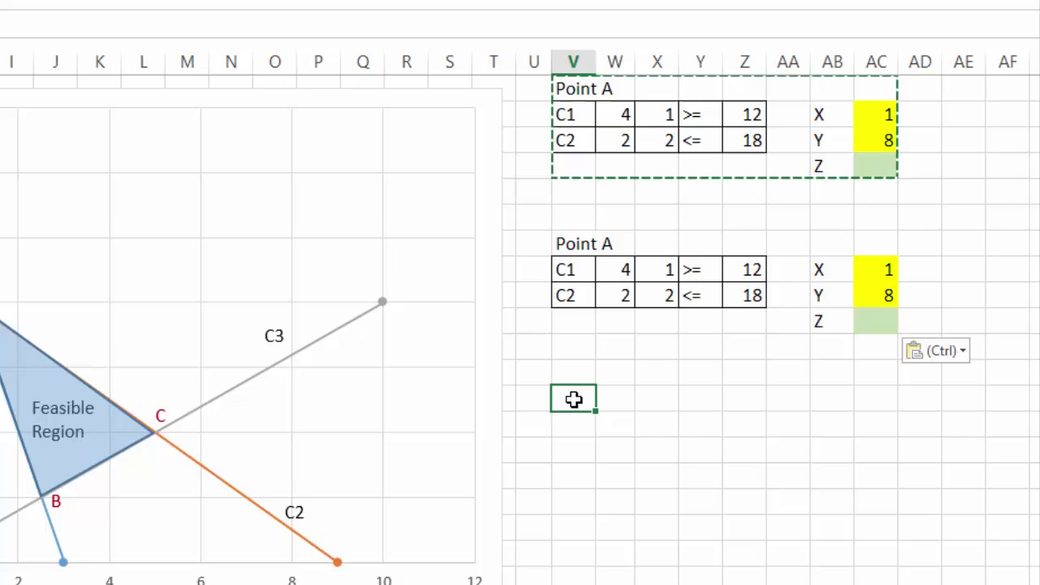
pyautogui.hotkey('ctrl', 'v')
# Retitle the second copy 'Point B' and replace its second row with the C3 constraint.
pyautogui.click(707, 228)
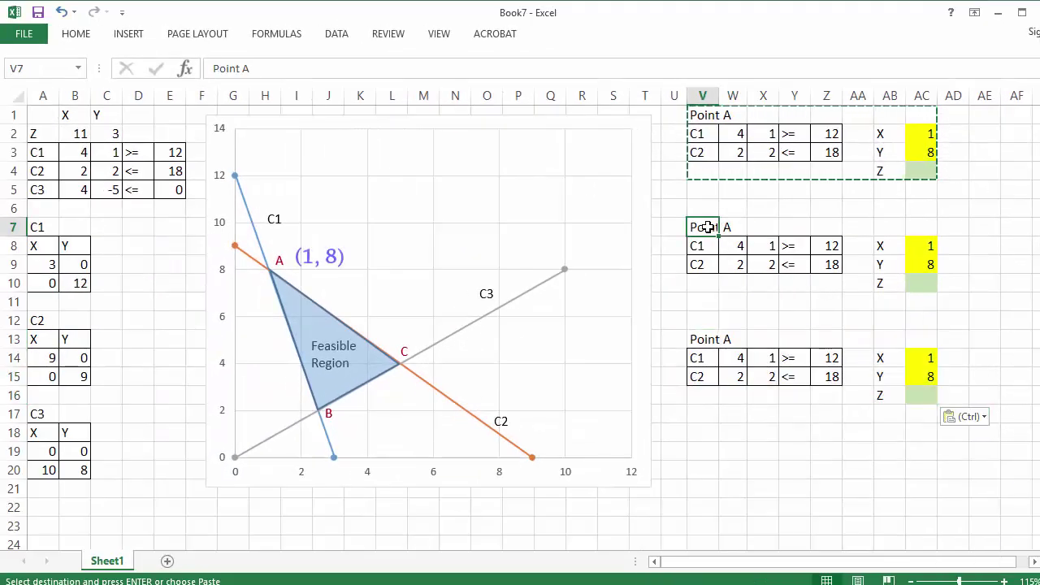
pyautogui.doubleClick(245, 68)
pyautogui.write('B')
pyautogui.click(730, 255)
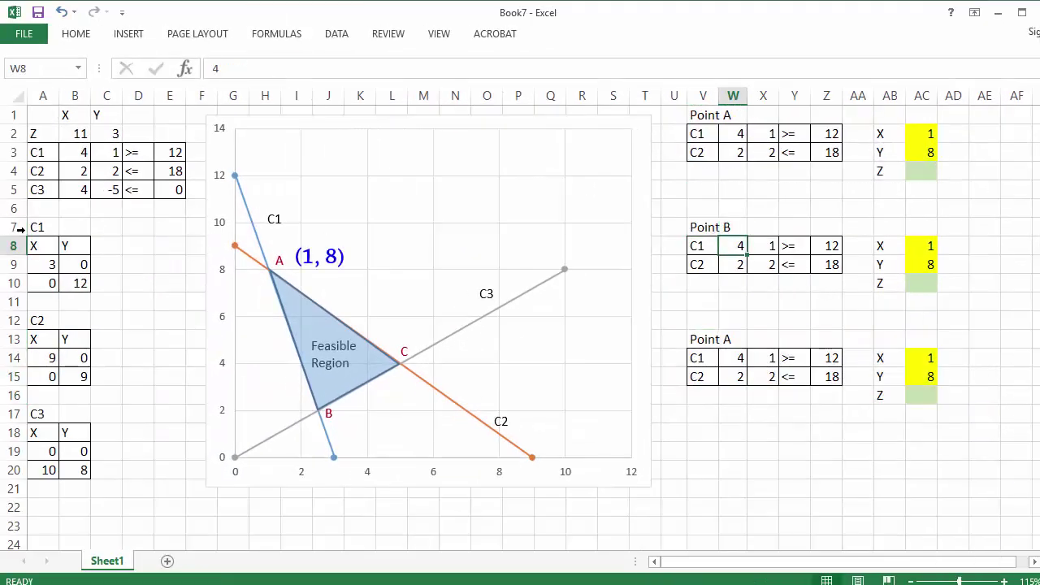
pyautogui.moveTo(51, 193); pyautogui.dragTo(161, 189)
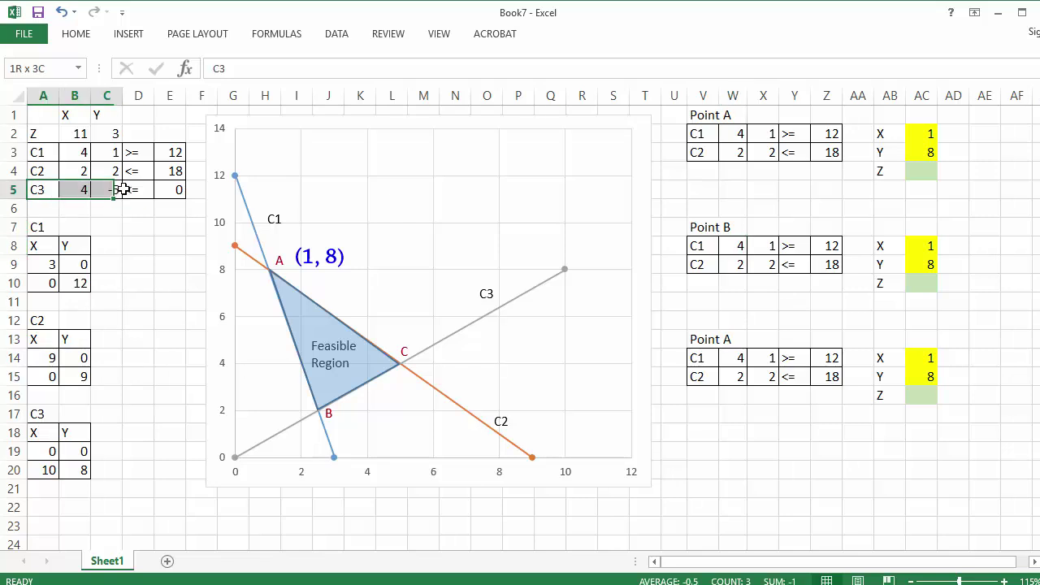
pyautogui.hotkey('ctrl', 'c')
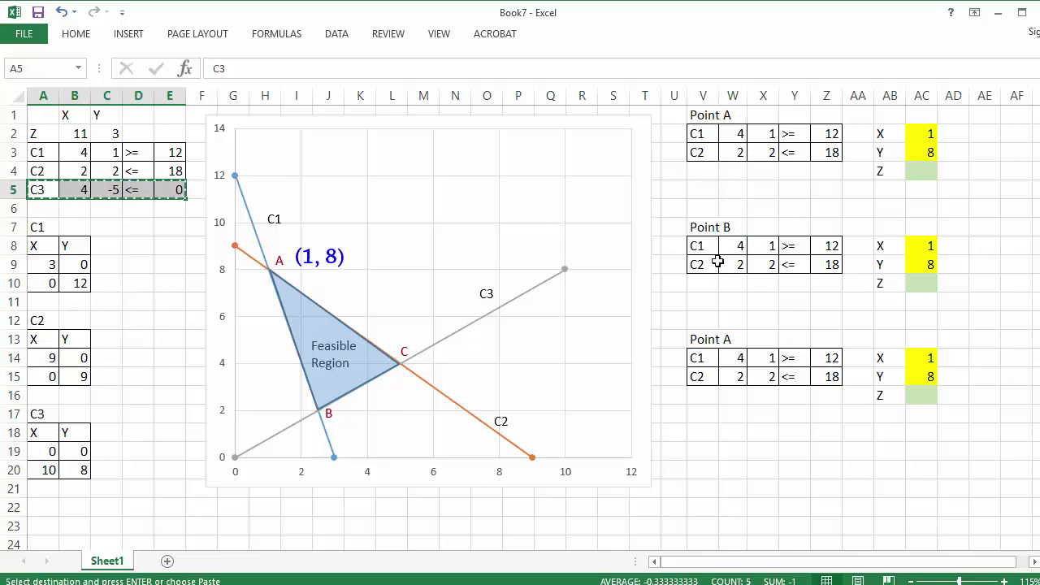
pyautogui.rightClick(704, 264)
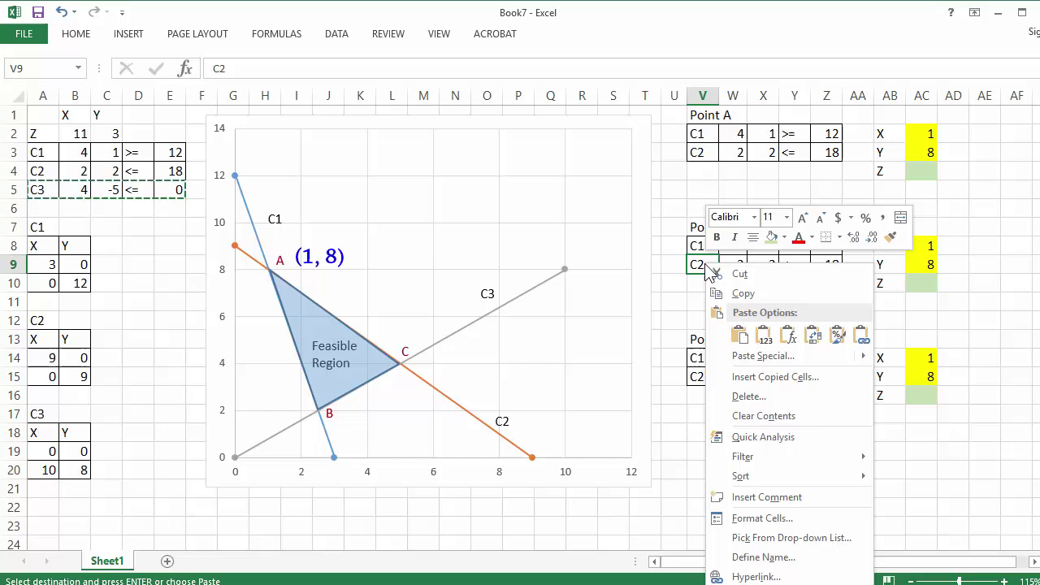
pyautogui.click(739, 334)
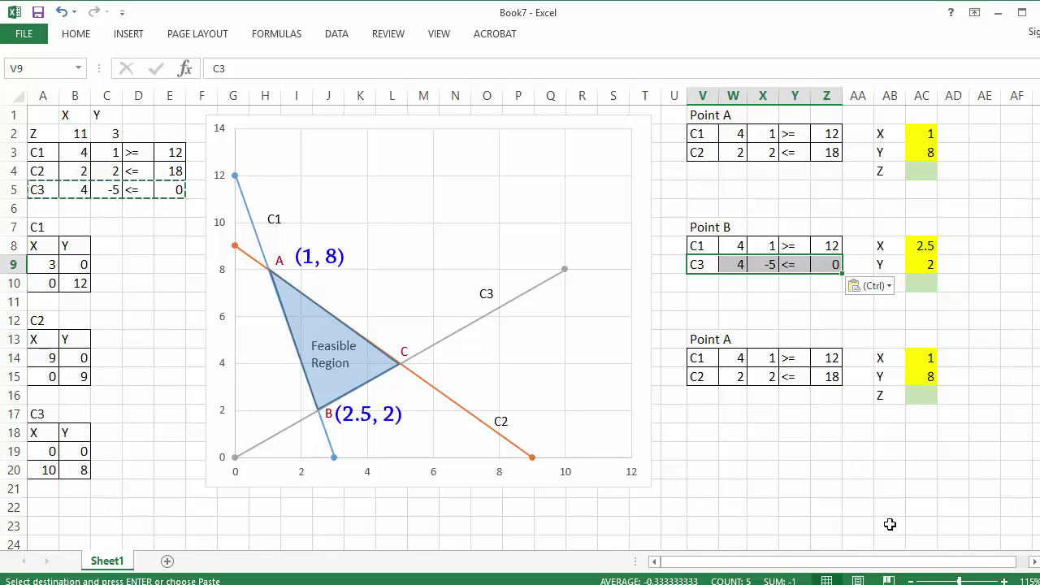
pyautogui.press('Escape')
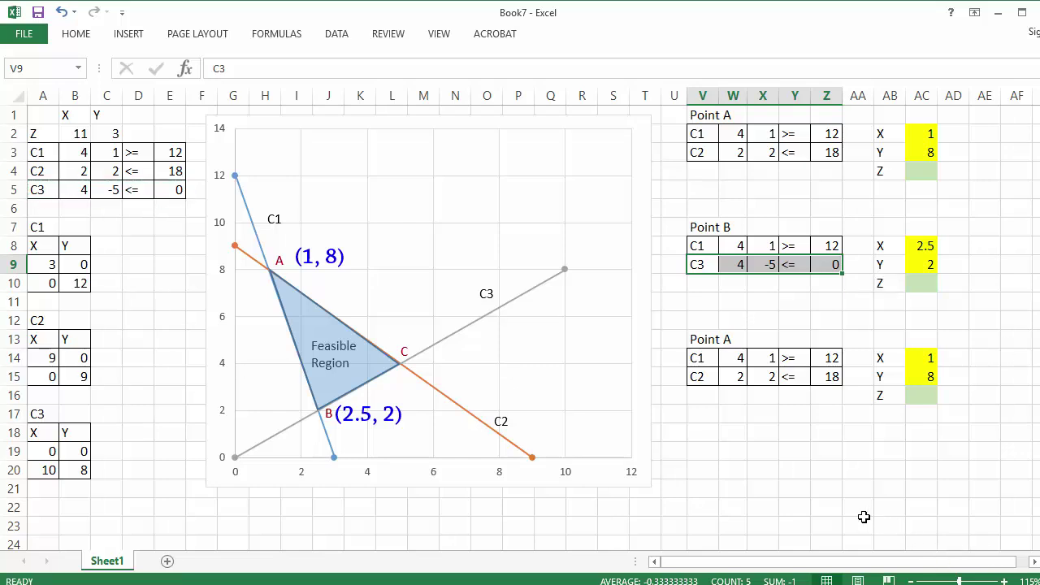
# Retitle the third copy 'Point C' and fill it with the C2 and C3 constraint rows.
pyautogui.click(703, 339)
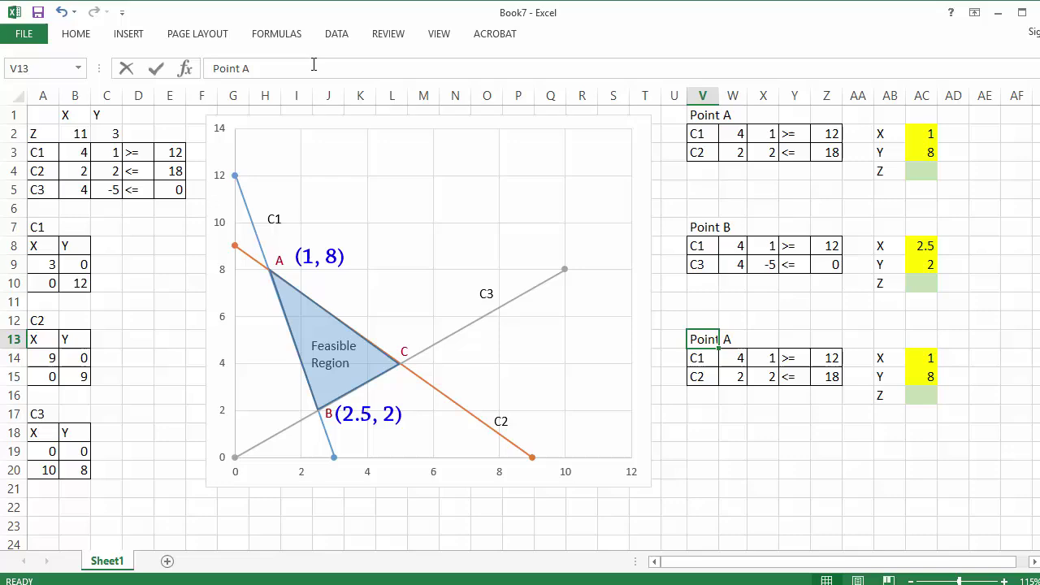
pyautogui.click(313, 68)
pyautogui.press('BackSpace')
pyautogui.write('C')
pyautogui.click(754, 446)
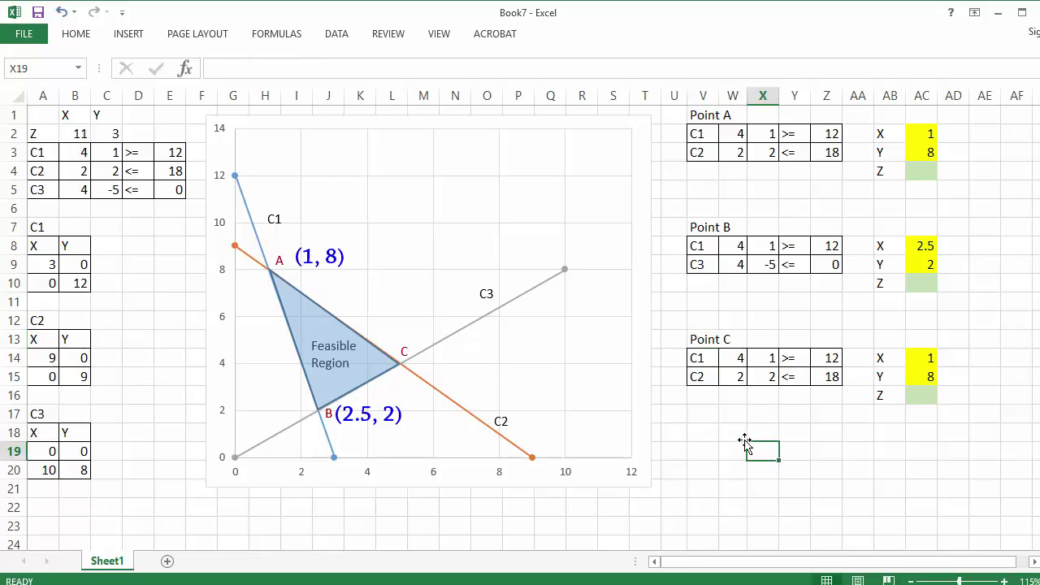
pyautogui.moveTo(171, 189); pyautogui.dragTo(37, 171)
pyautogui.hotkey('ctrl', 'c')
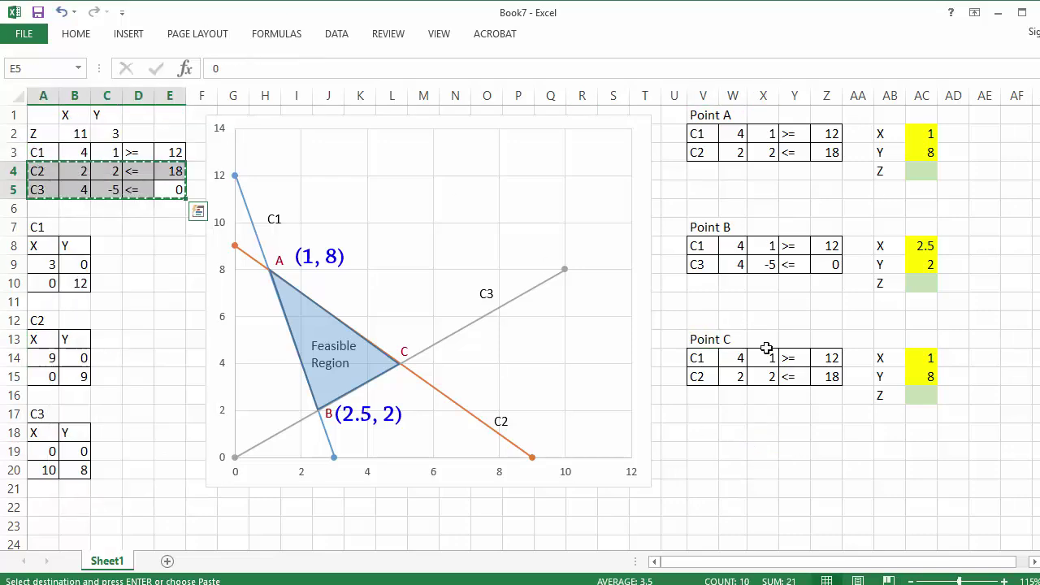
pyautogui.rightClick(699, 358)
pyautogui.click(723, 103)
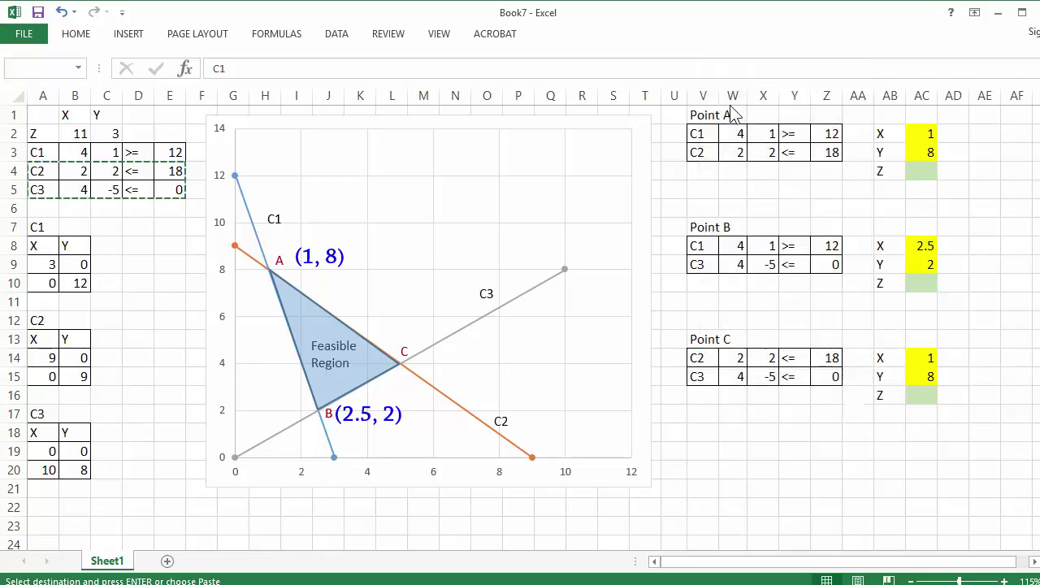
pyautogui.press('Escape')
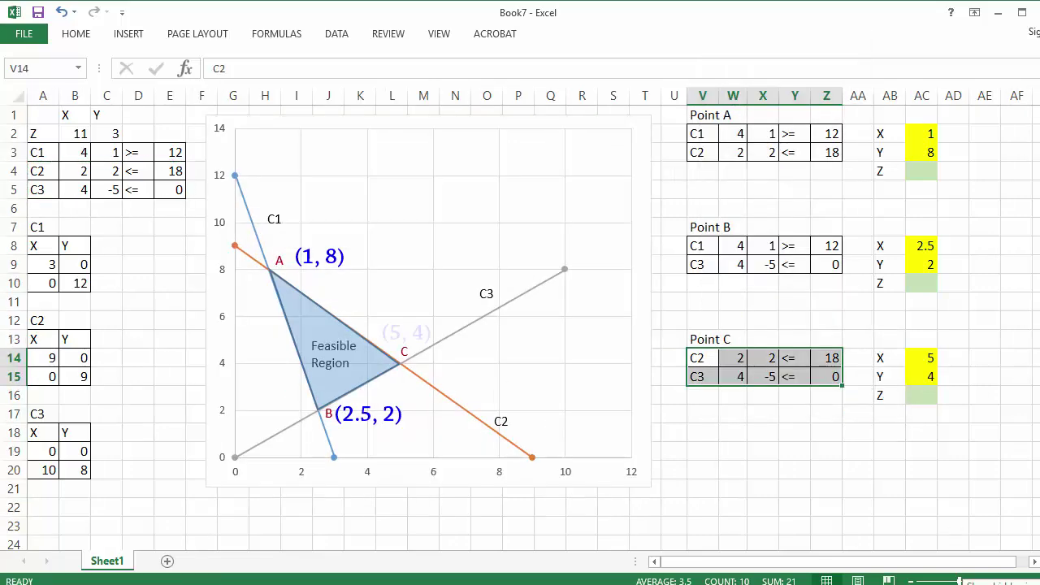
# Enter the Z = 11X + 3Y formula in Point A's Z cell AC4.
pyautogui.click(925, 172)
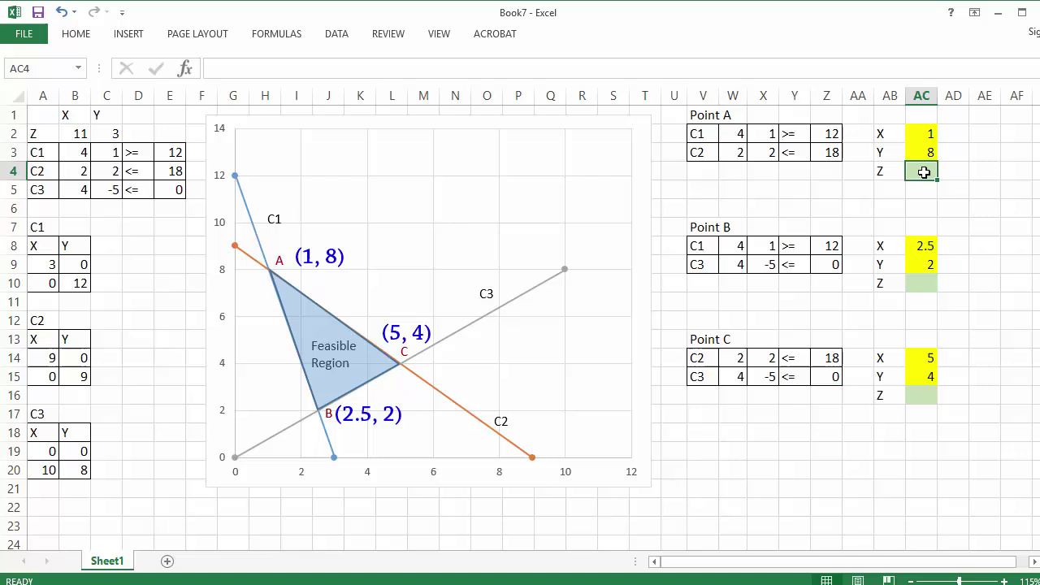
pyautogui.write('=')
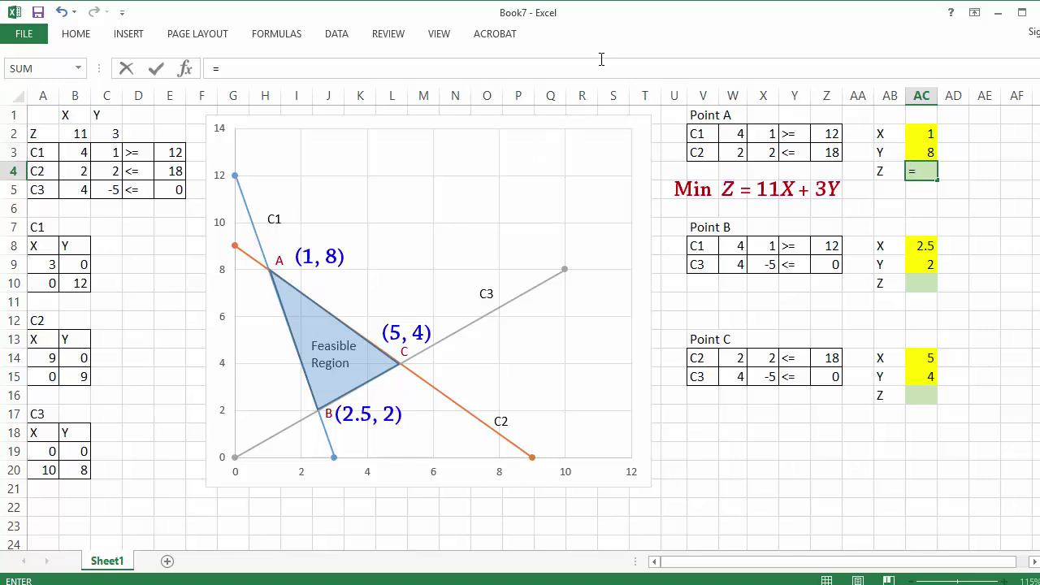
pyautogui.press('Up')
pyautogui.press('Up')
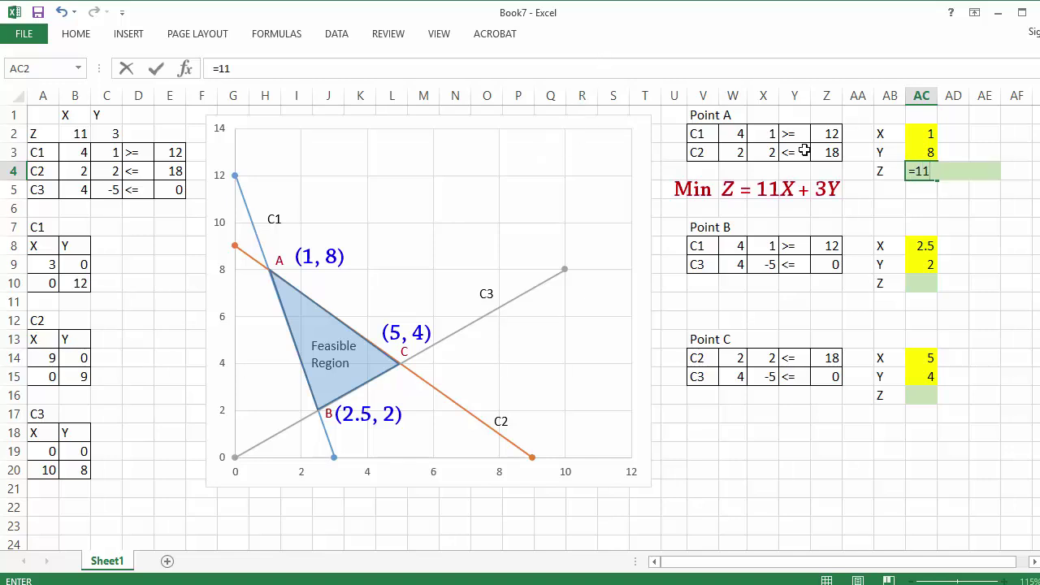
pyautogui.click(935, 135)
pyautogui.write('+3*')
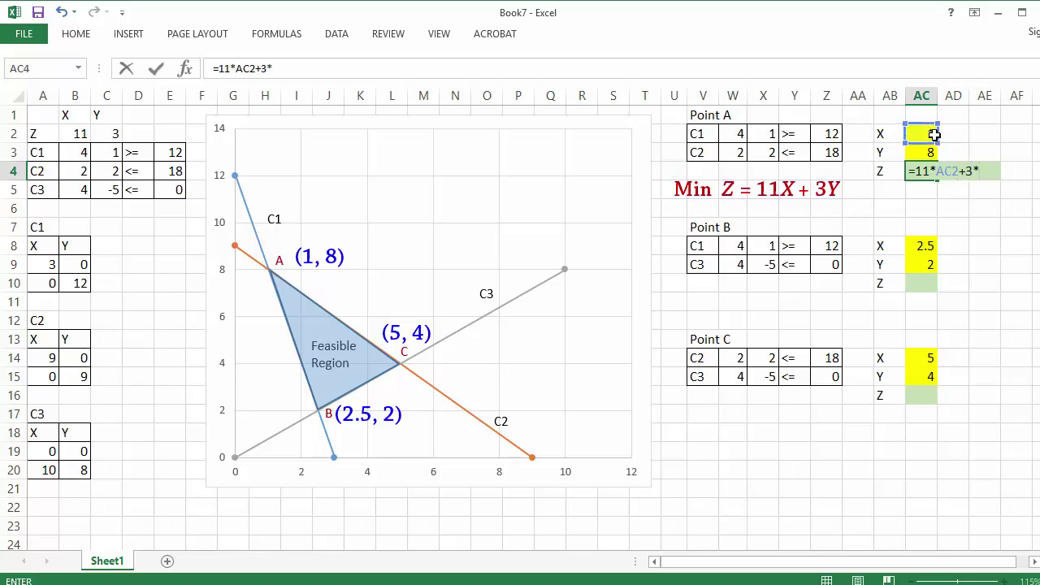
pyautogui.click(930, 149)
pyautogui.press('Return')
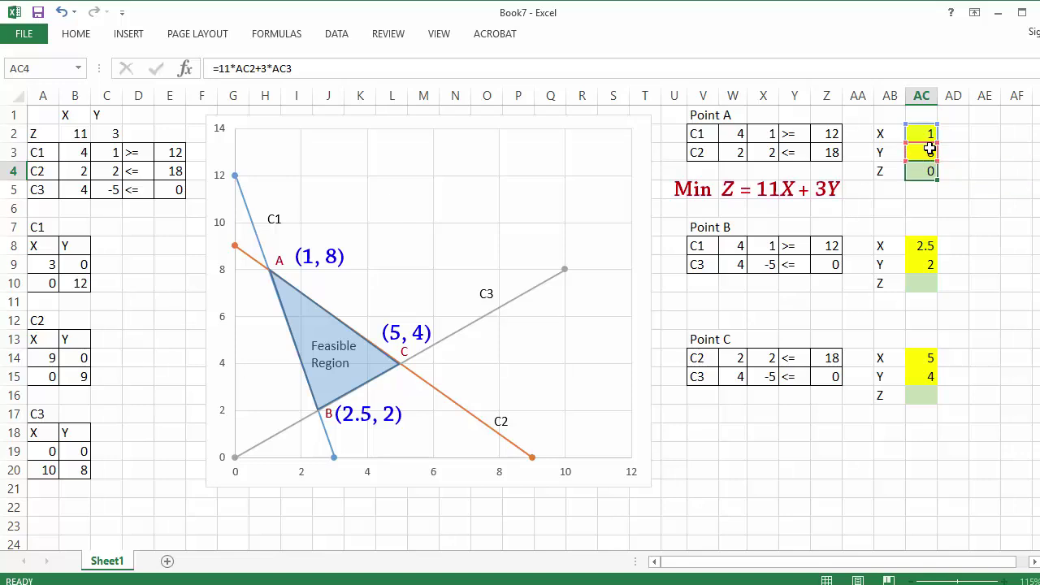
# Copy the Z formula from AC4 into Point B's Z cell.
pyautogui.click(929, 168)
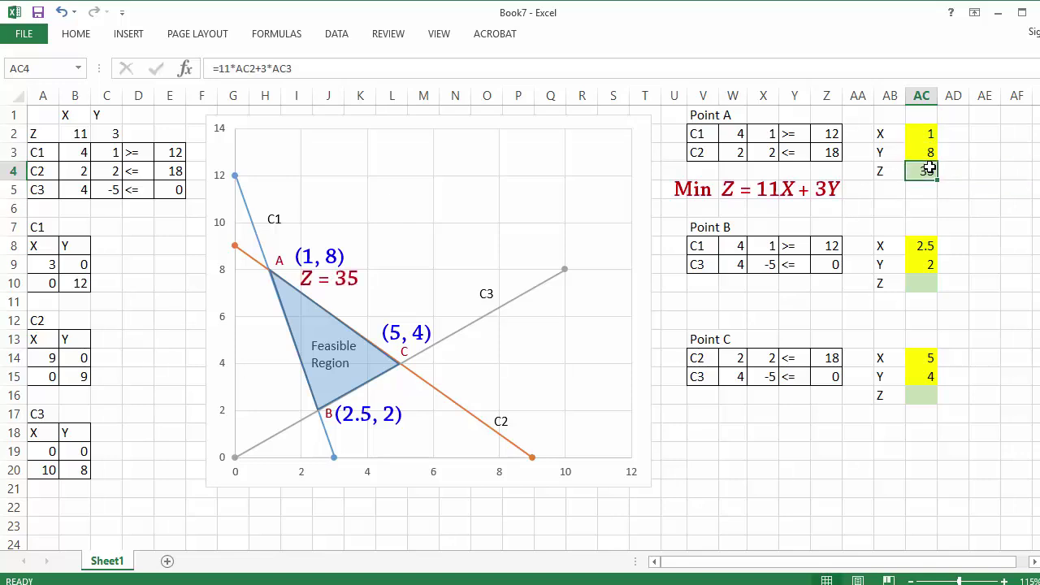
pyautogui.hotkey('ctrl', 'c')
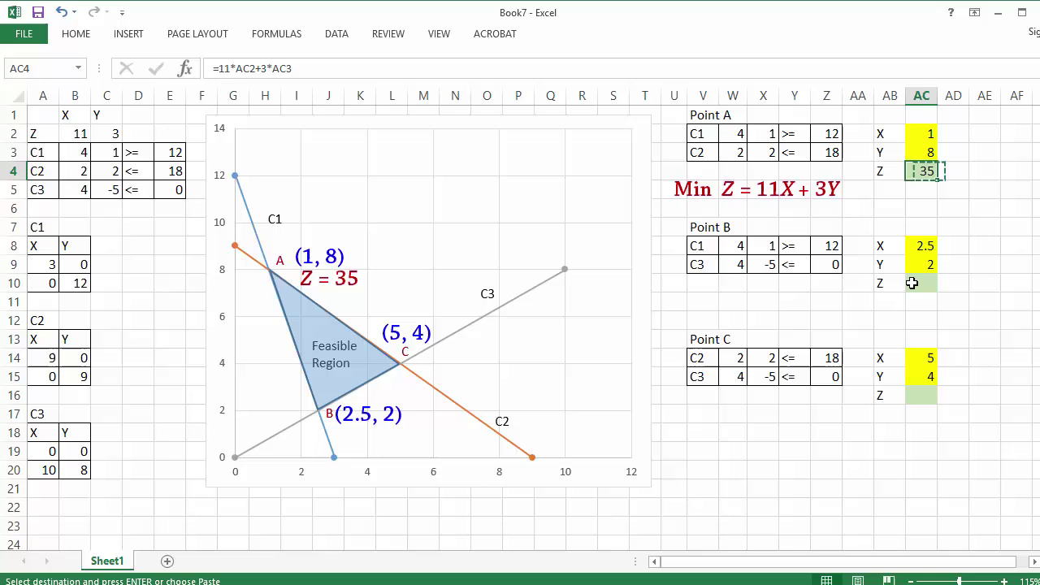
pyautogui.click(929, 284)
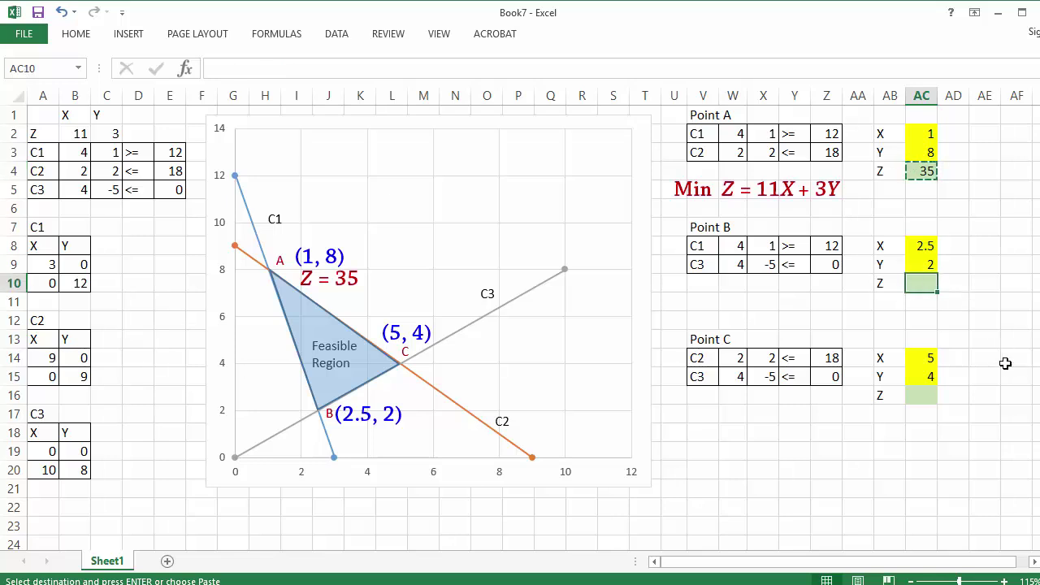
pyautogui.hotkey('ctrl', 'v')
# Paste the Z formula for Point C and widen column AC so Point B's Z reads 33.5.
pyautogui.click(925, 395)
pyautogui.hotkey('ctrl', 'v')
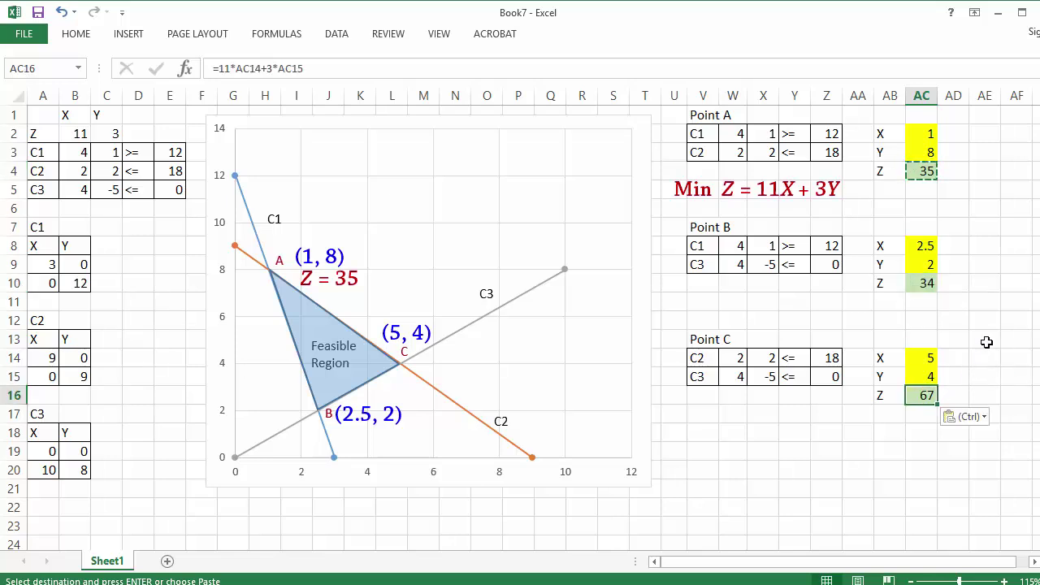
pyautogui.moveTo(938, 96); pyautogui.dragTo(953, 99)
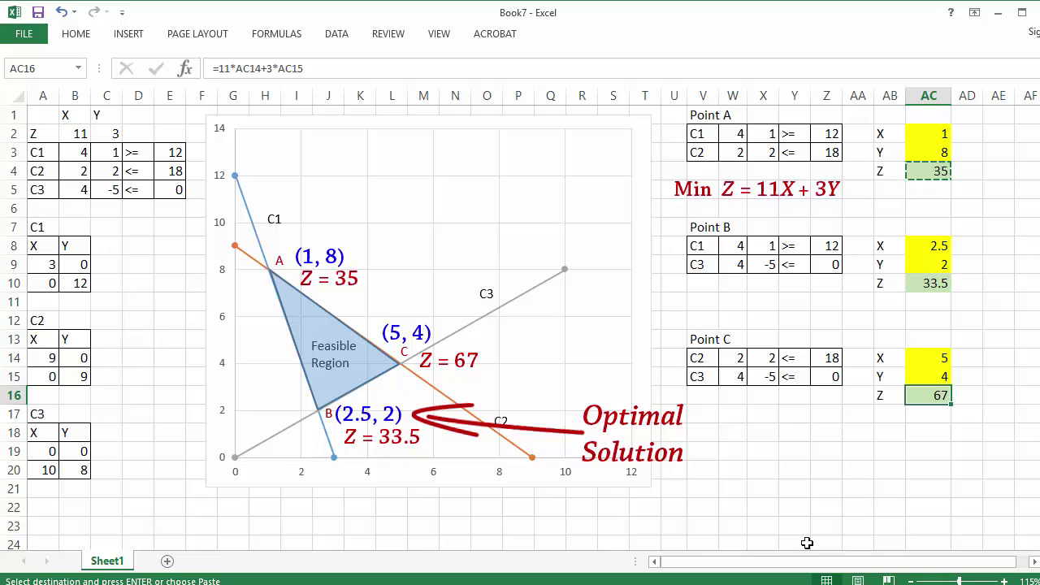
pyautogui.press('Escape')
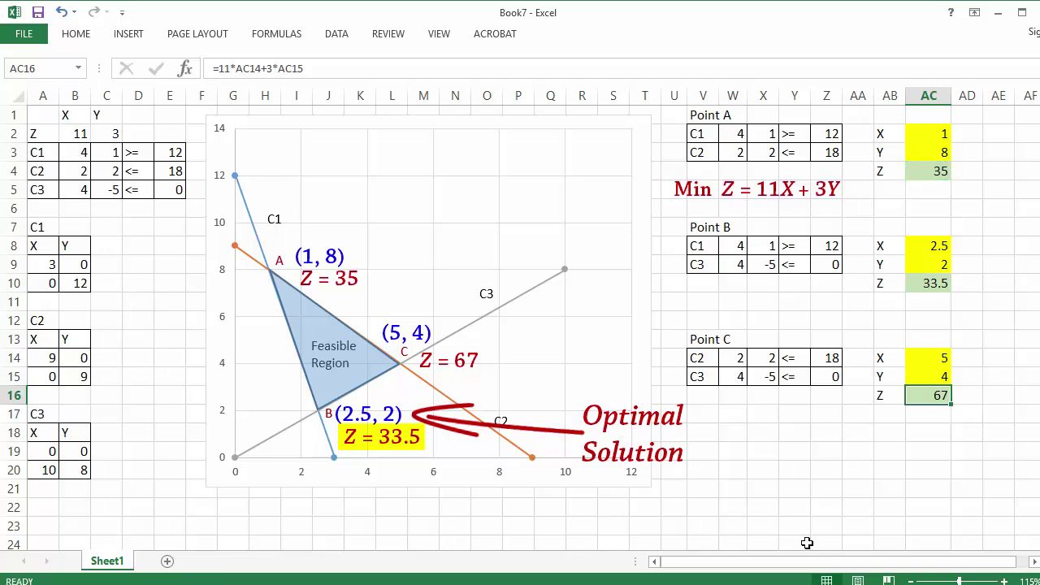